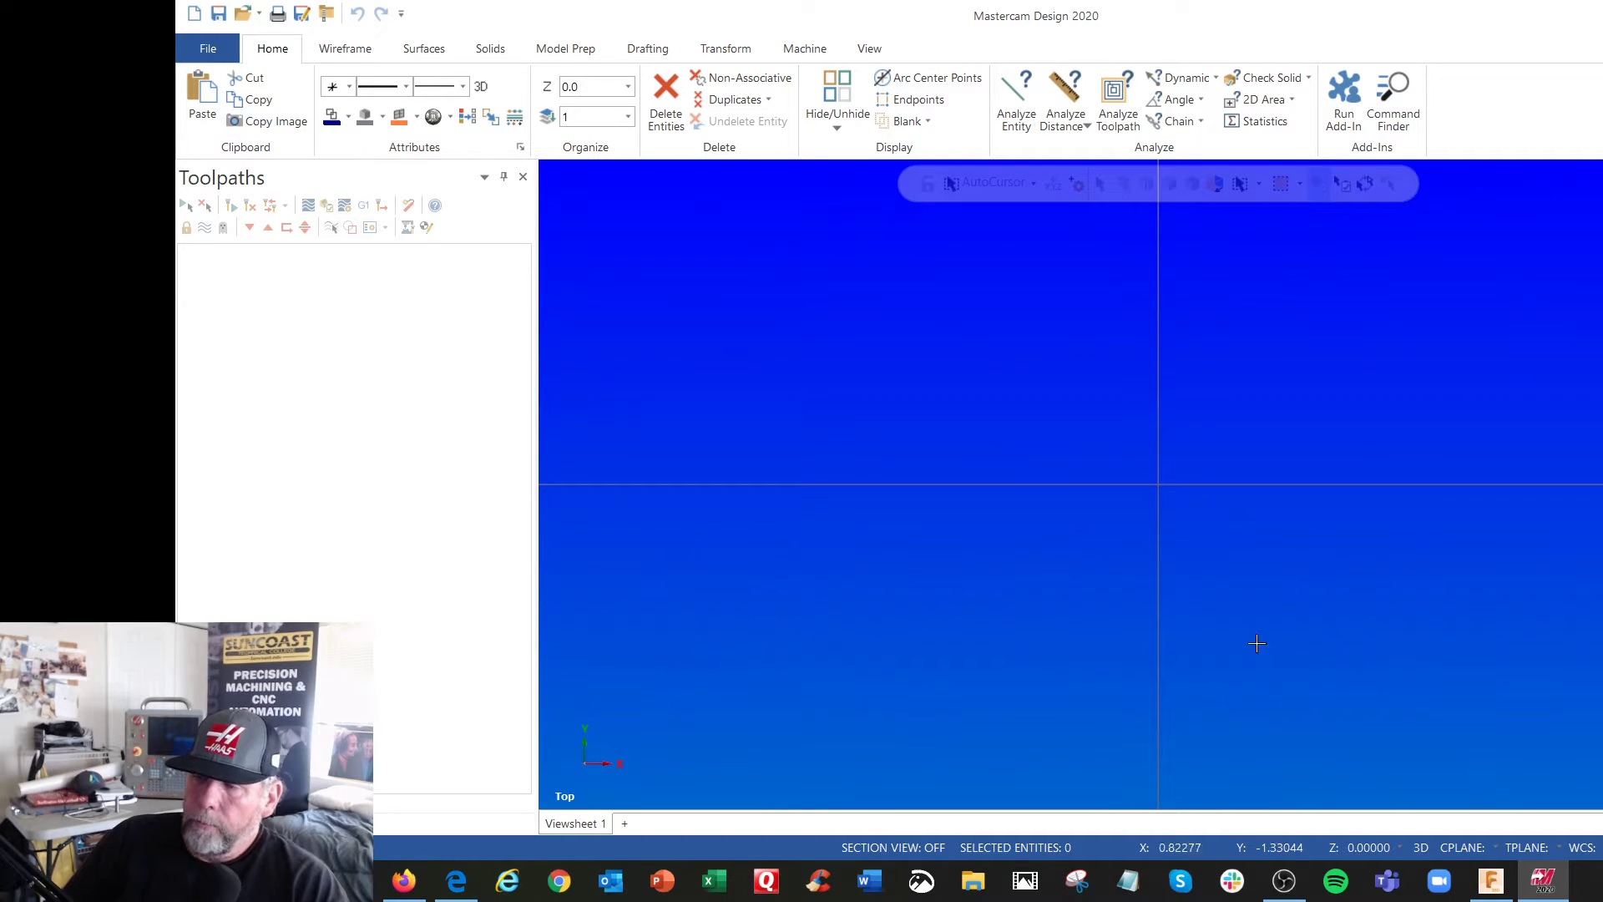
Switch to Fusion 360 to view the whole Titan 1M 2019 part, and return to Mastercam
{"action": "left_click", "coordinate": [1494, 892]}
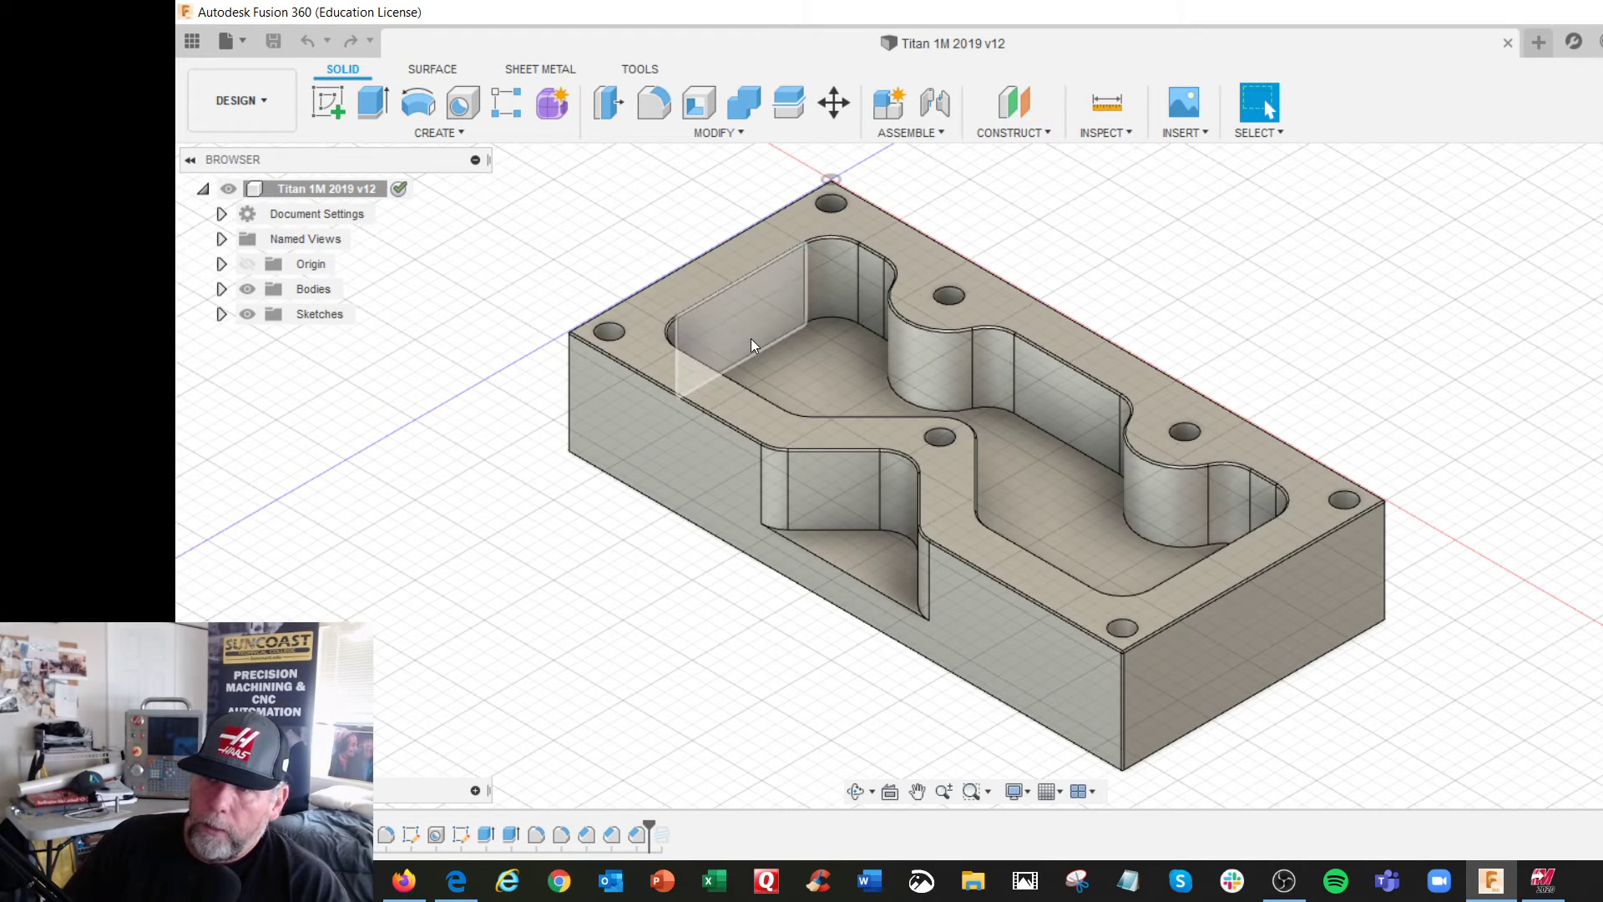
{"action": "scroll", "coordinate": [749, 338], "scroll_direction": "down", "scroll_amount": 2}
{"action": "scroll", "coordinate": [751, 338], "scroll_direction": "down", "scroll_amount": 1}
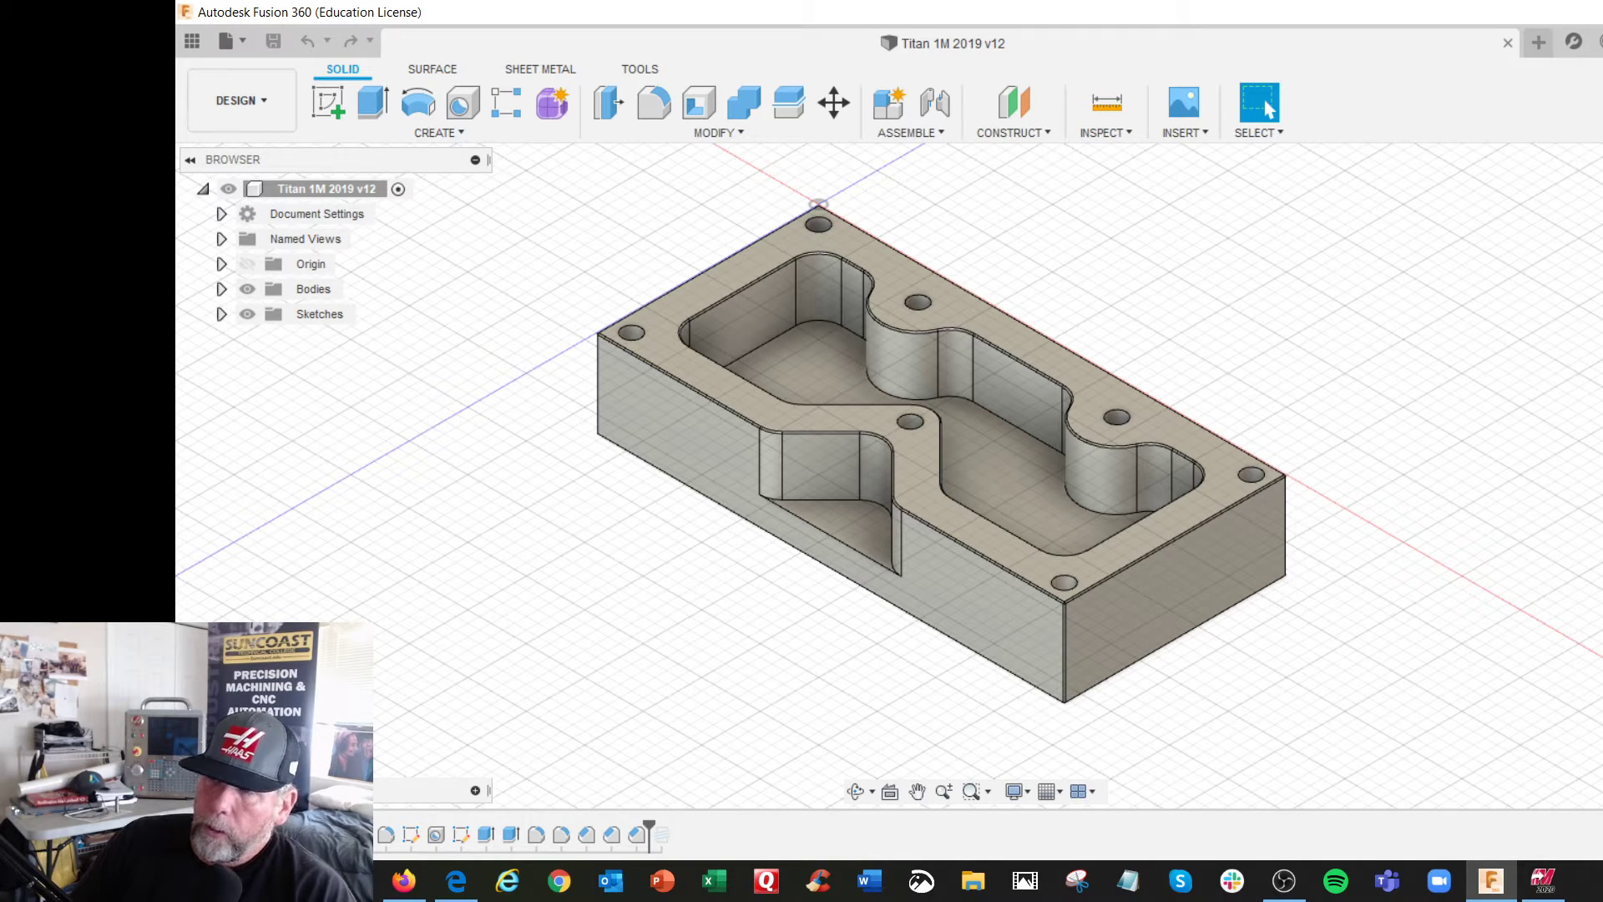
{"action": "left_click", "coordinate": [1543, 881]}
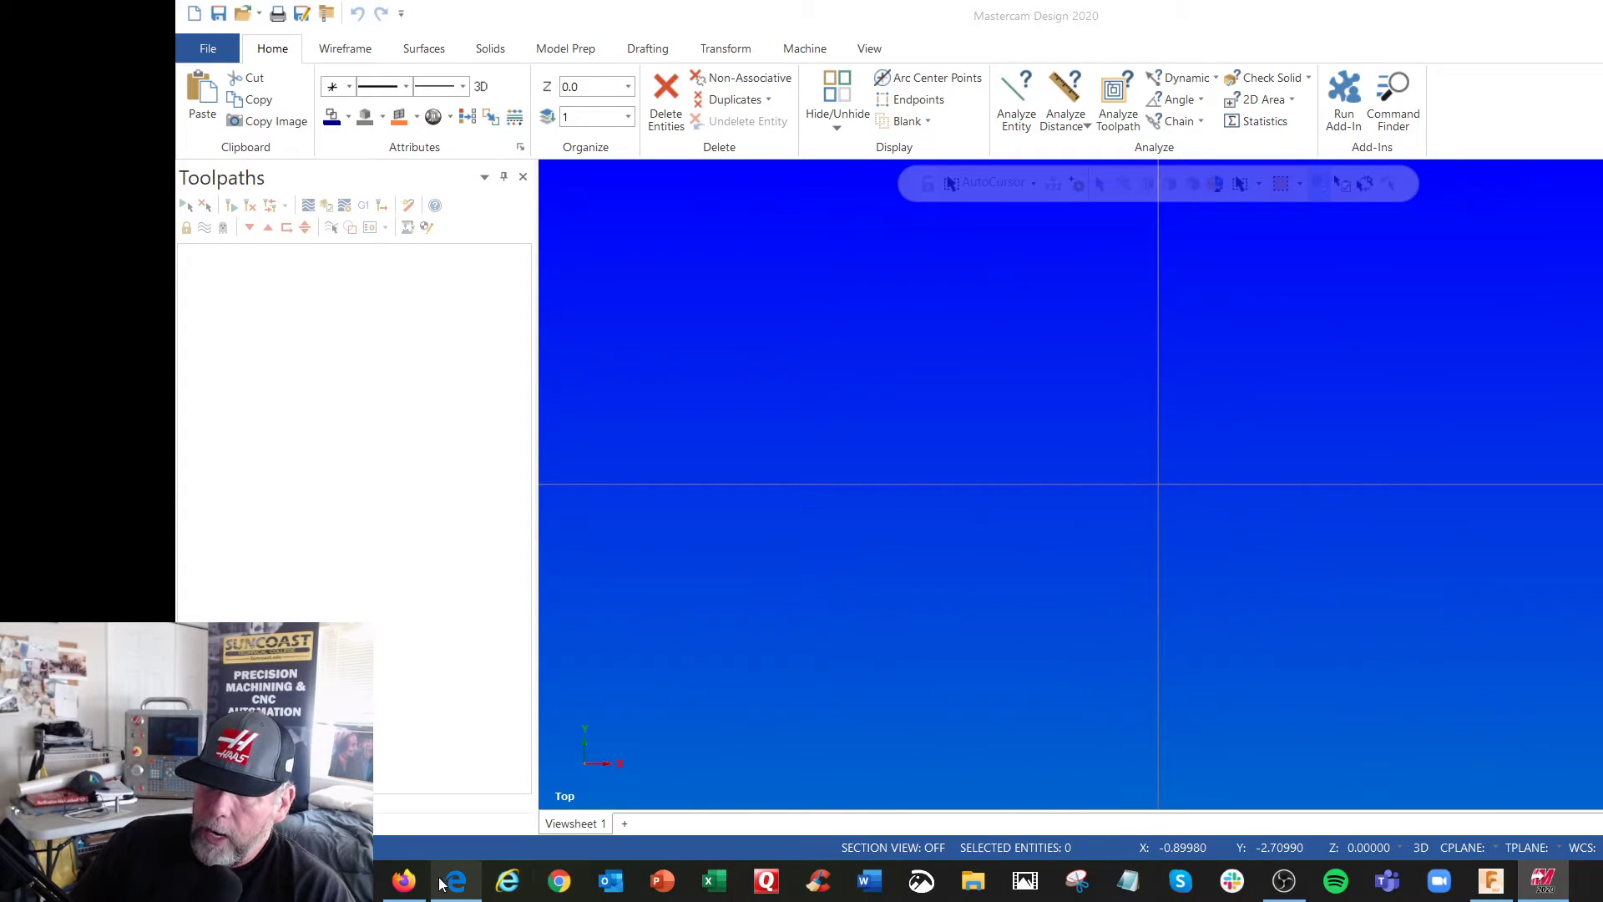
Switch to Firefox, open the Fusion download e-mail and save the Titan 1M 2019.ipt file to the computer
{"action": "left_click", "coordinate": [404, 881]}
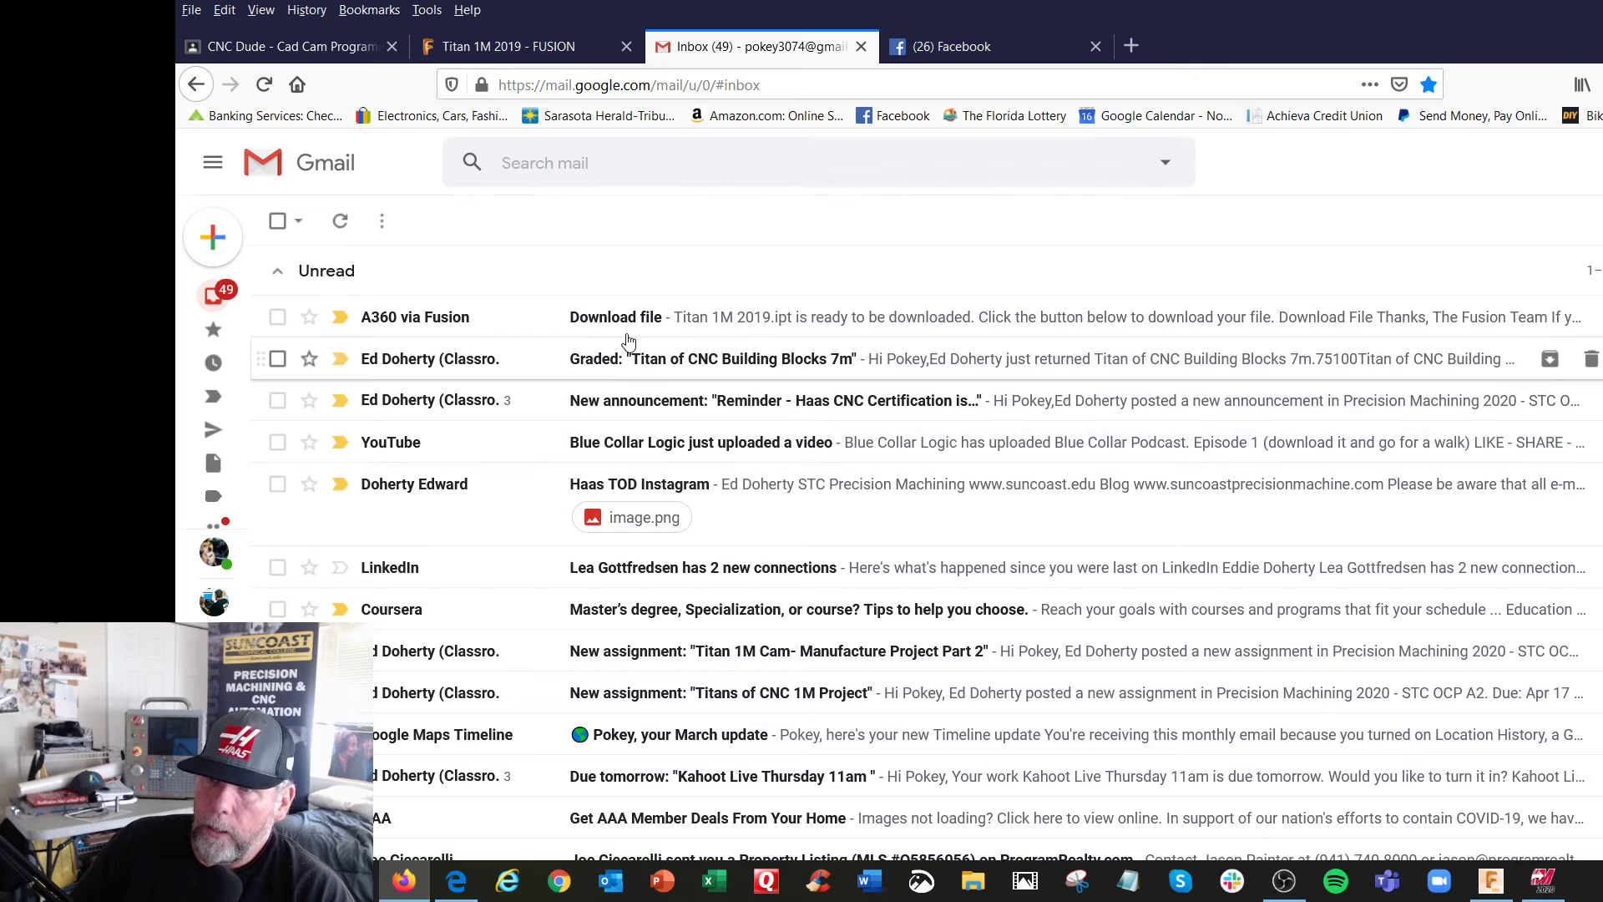
{"action": "double_click", "coordinate": [626, 319]}
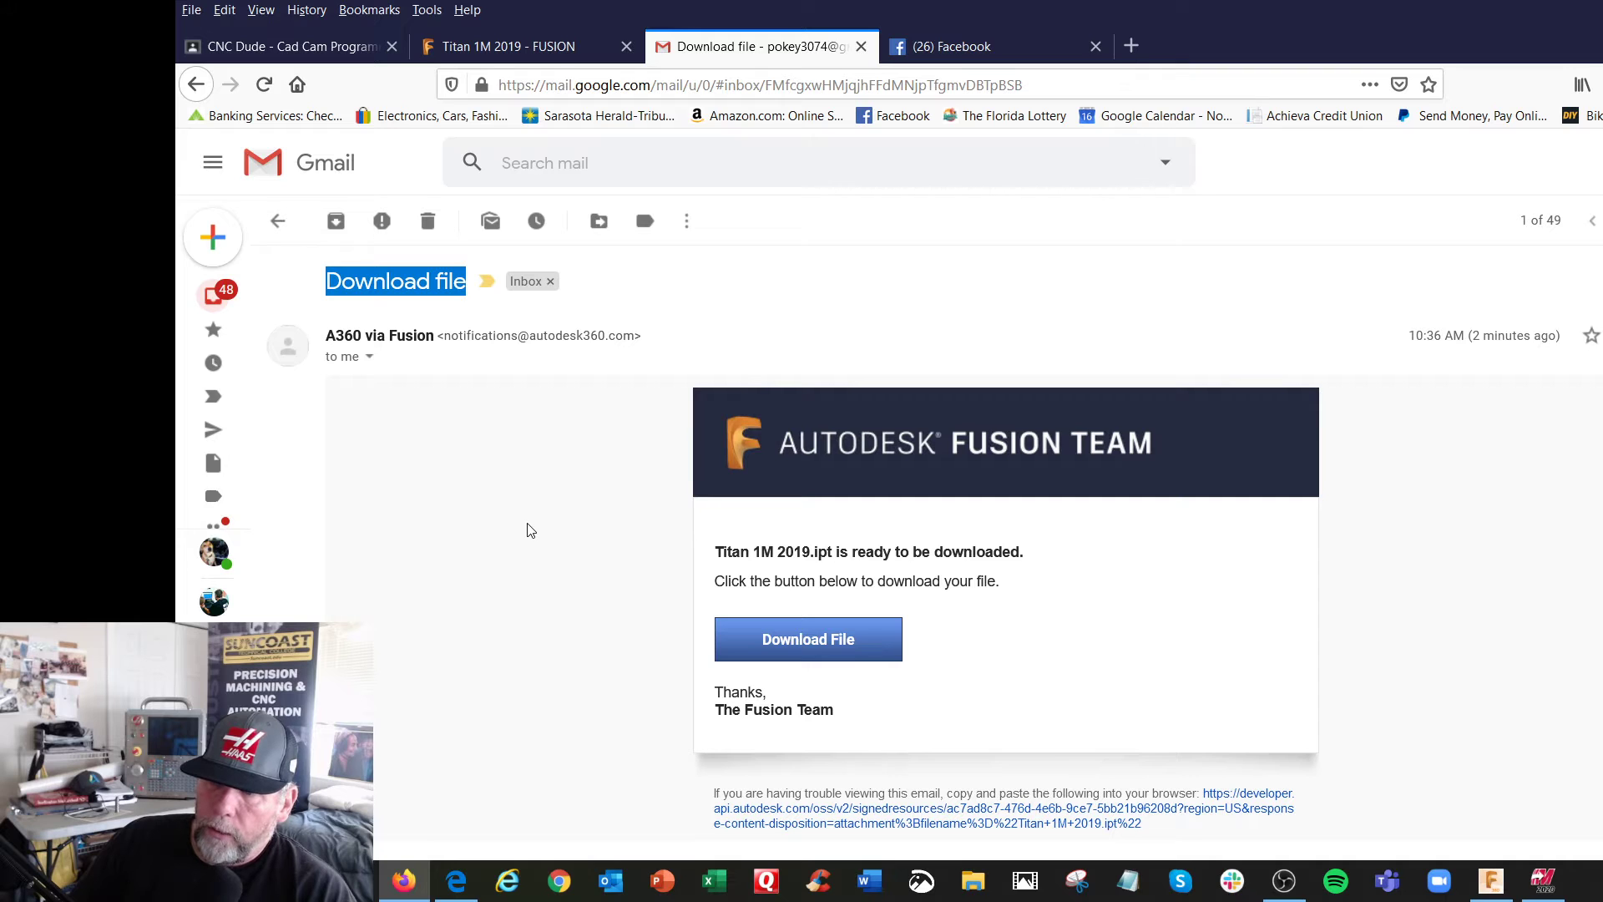
{"action": "left_click", "coordinate": [801, 641]}
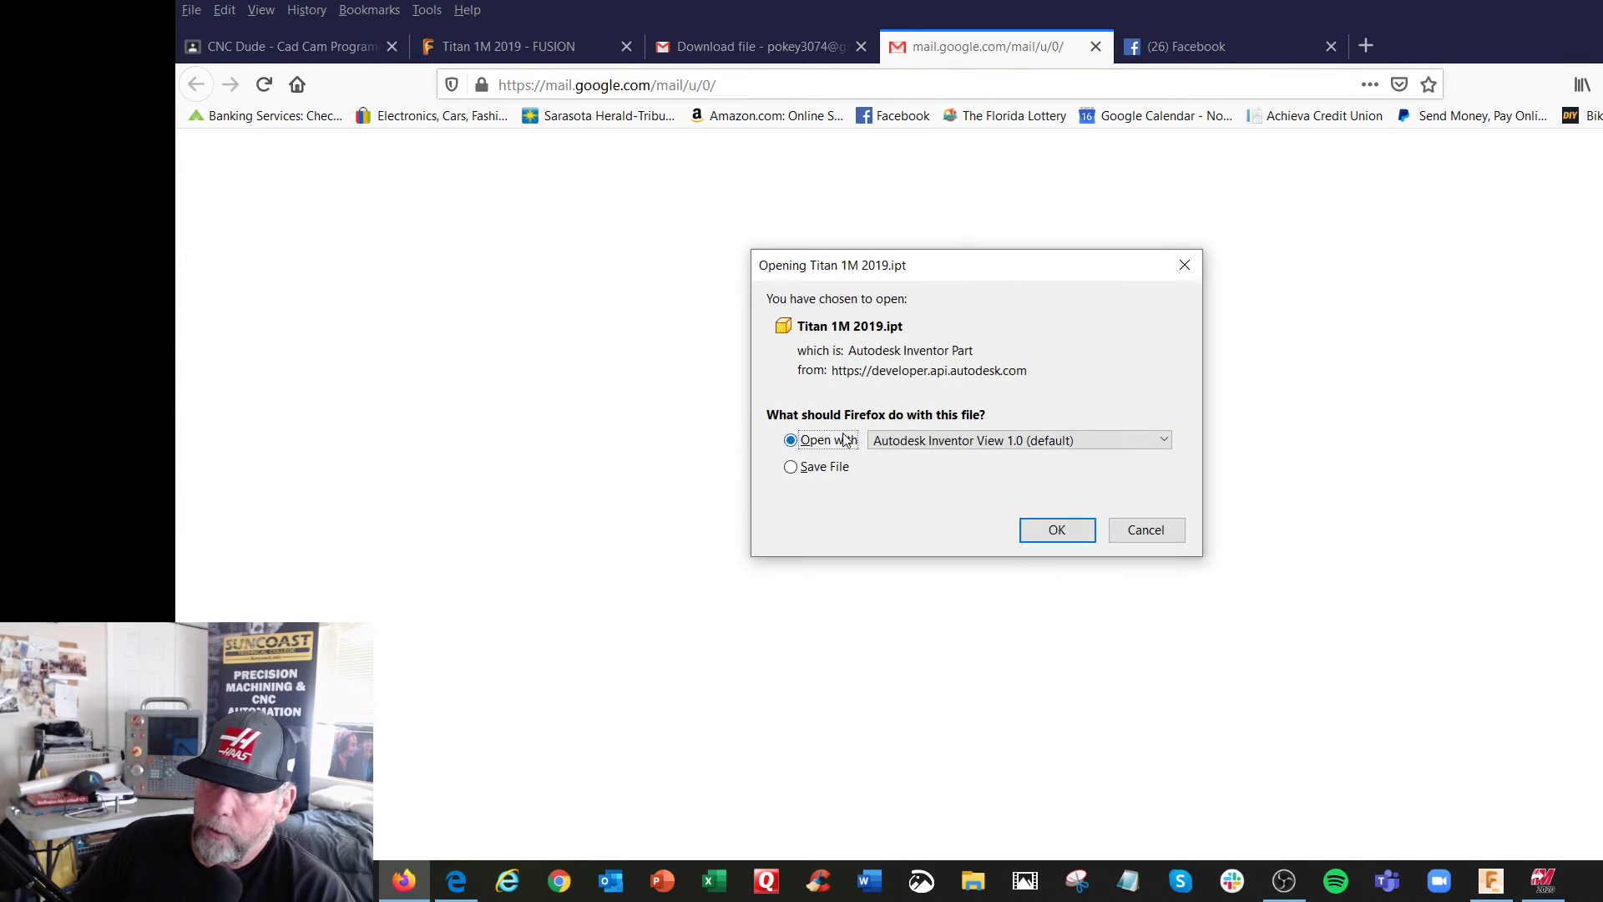
{"action": "left_click", "coordinate": [816, 468]}
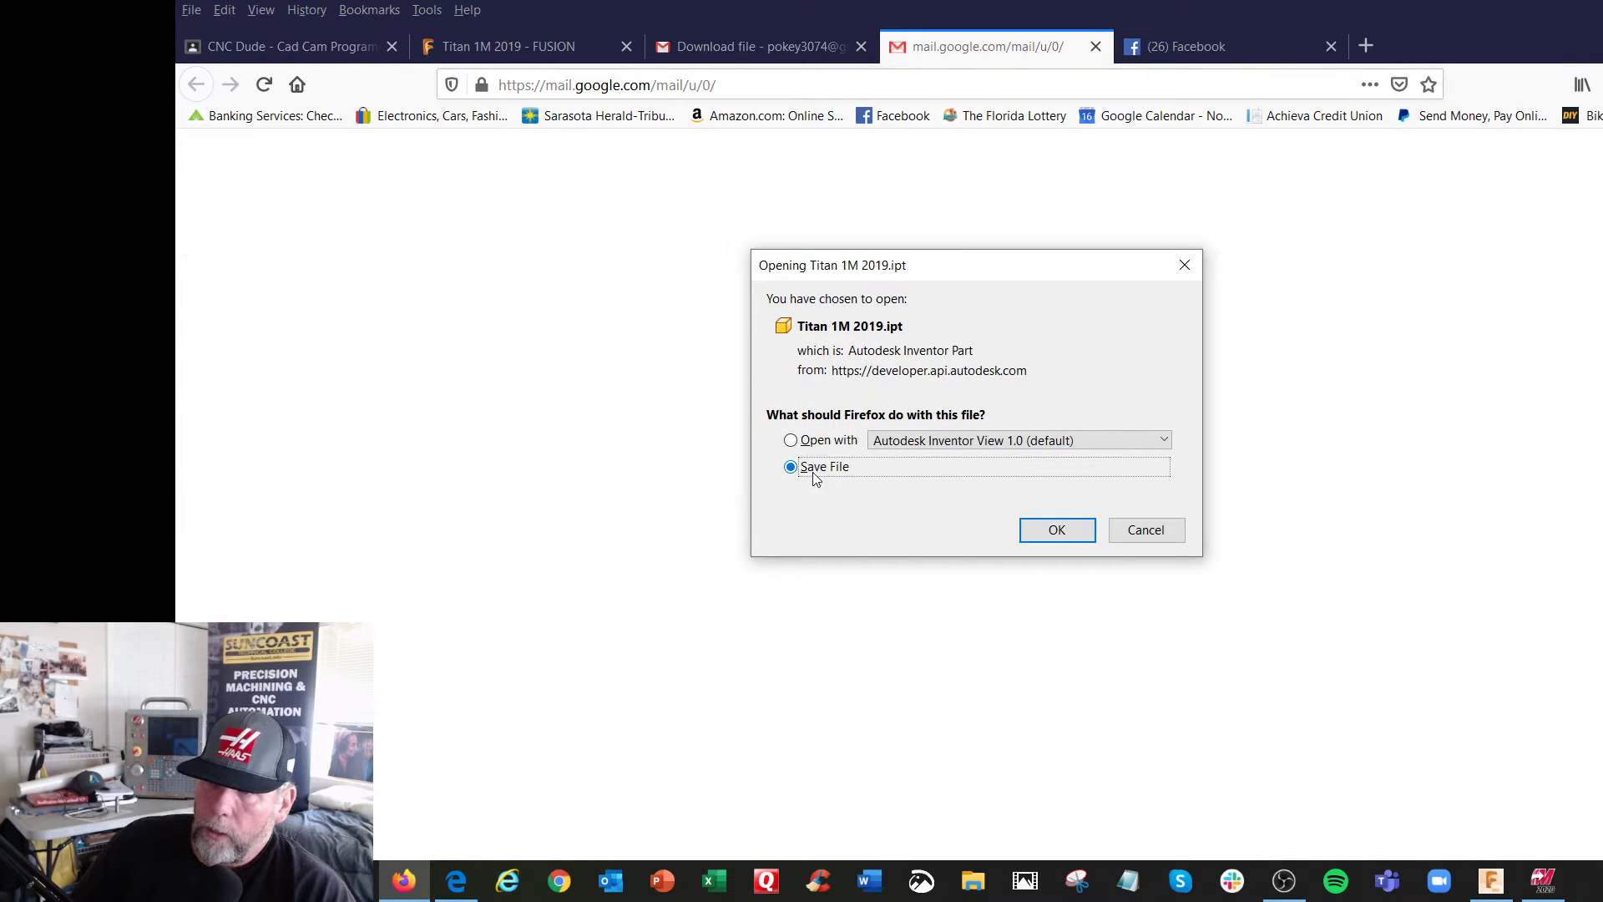
{"action": "left_click", "coordinate": [1057, 531]}
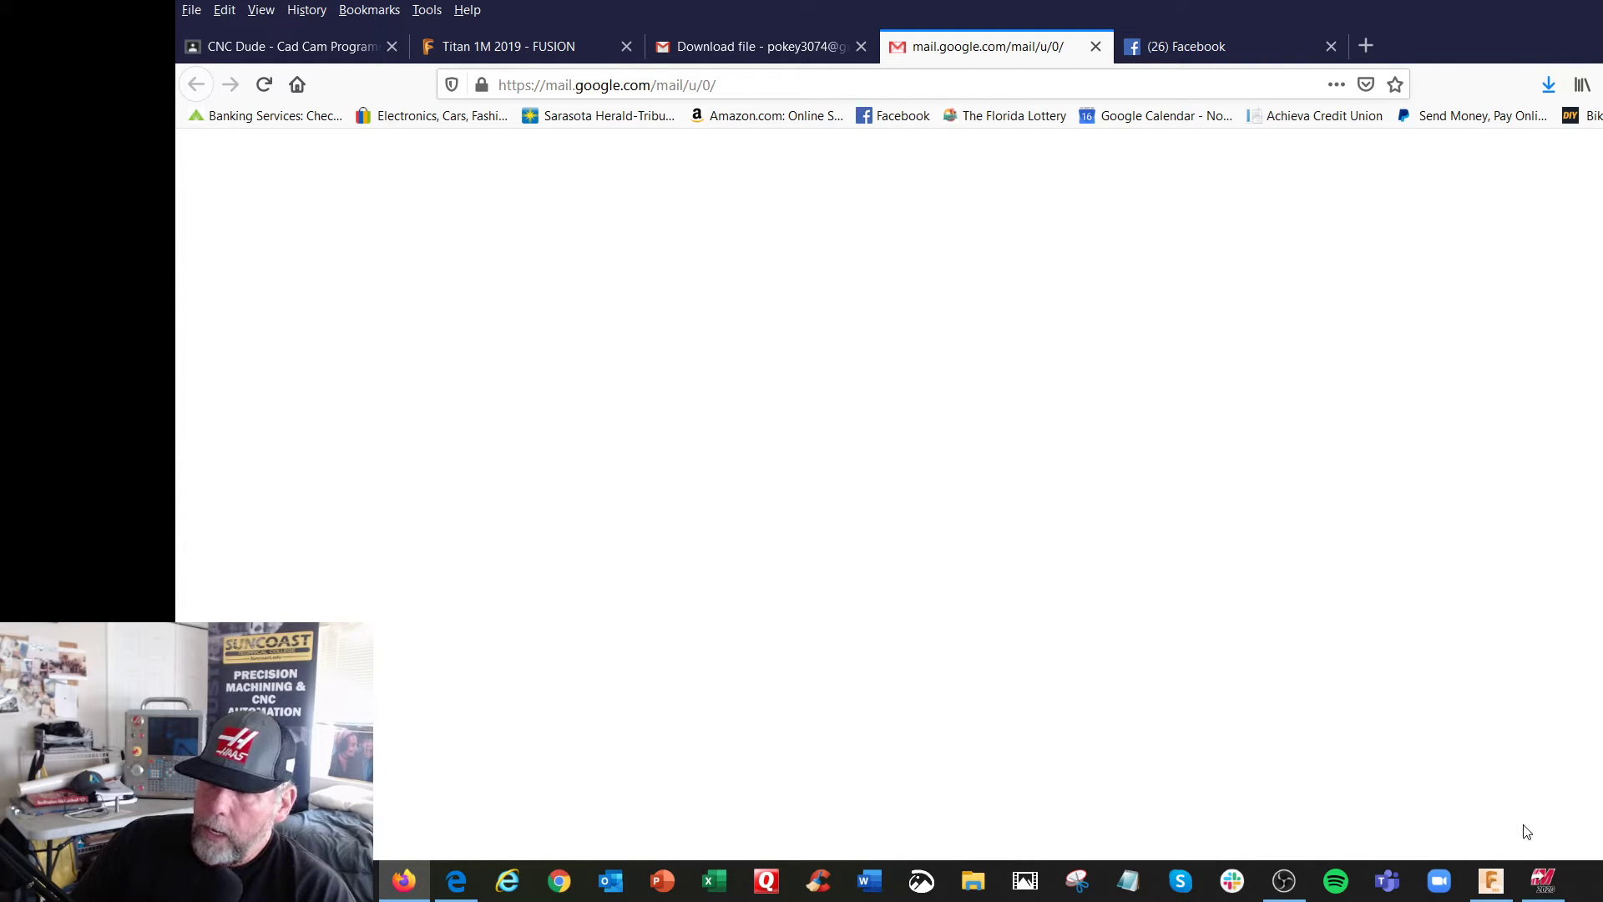
Switch to Mastercam and browse to the Downloads folder for a file to open
{"action": "left_click", "coordinate": [1543, 880]}
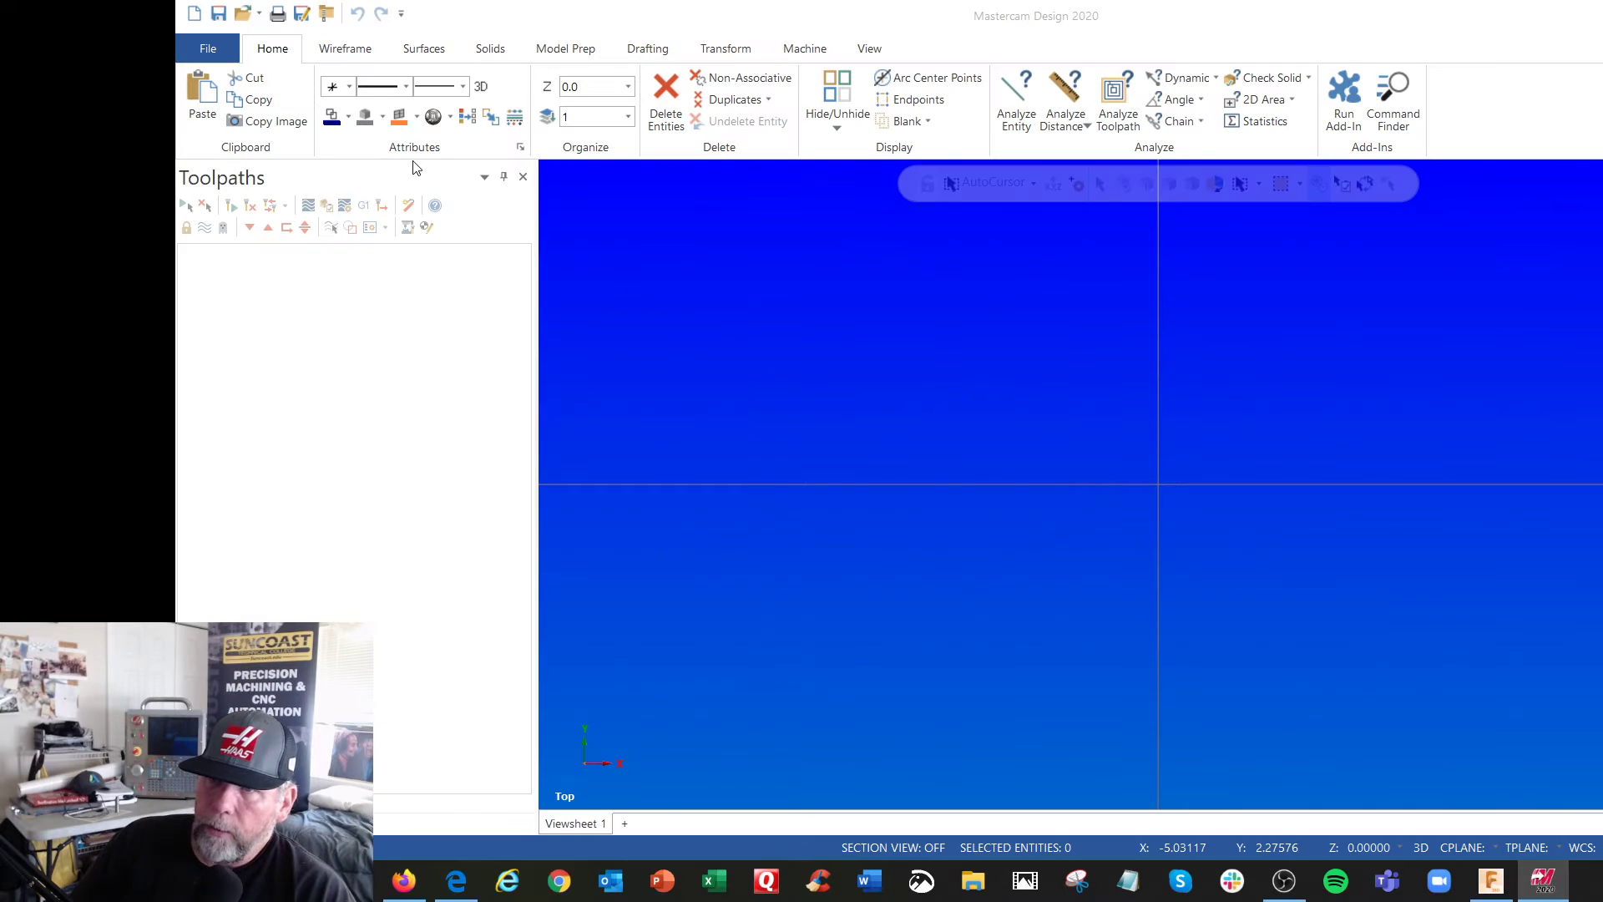
{"action": "left_click", "coordinate": [215, 50]}
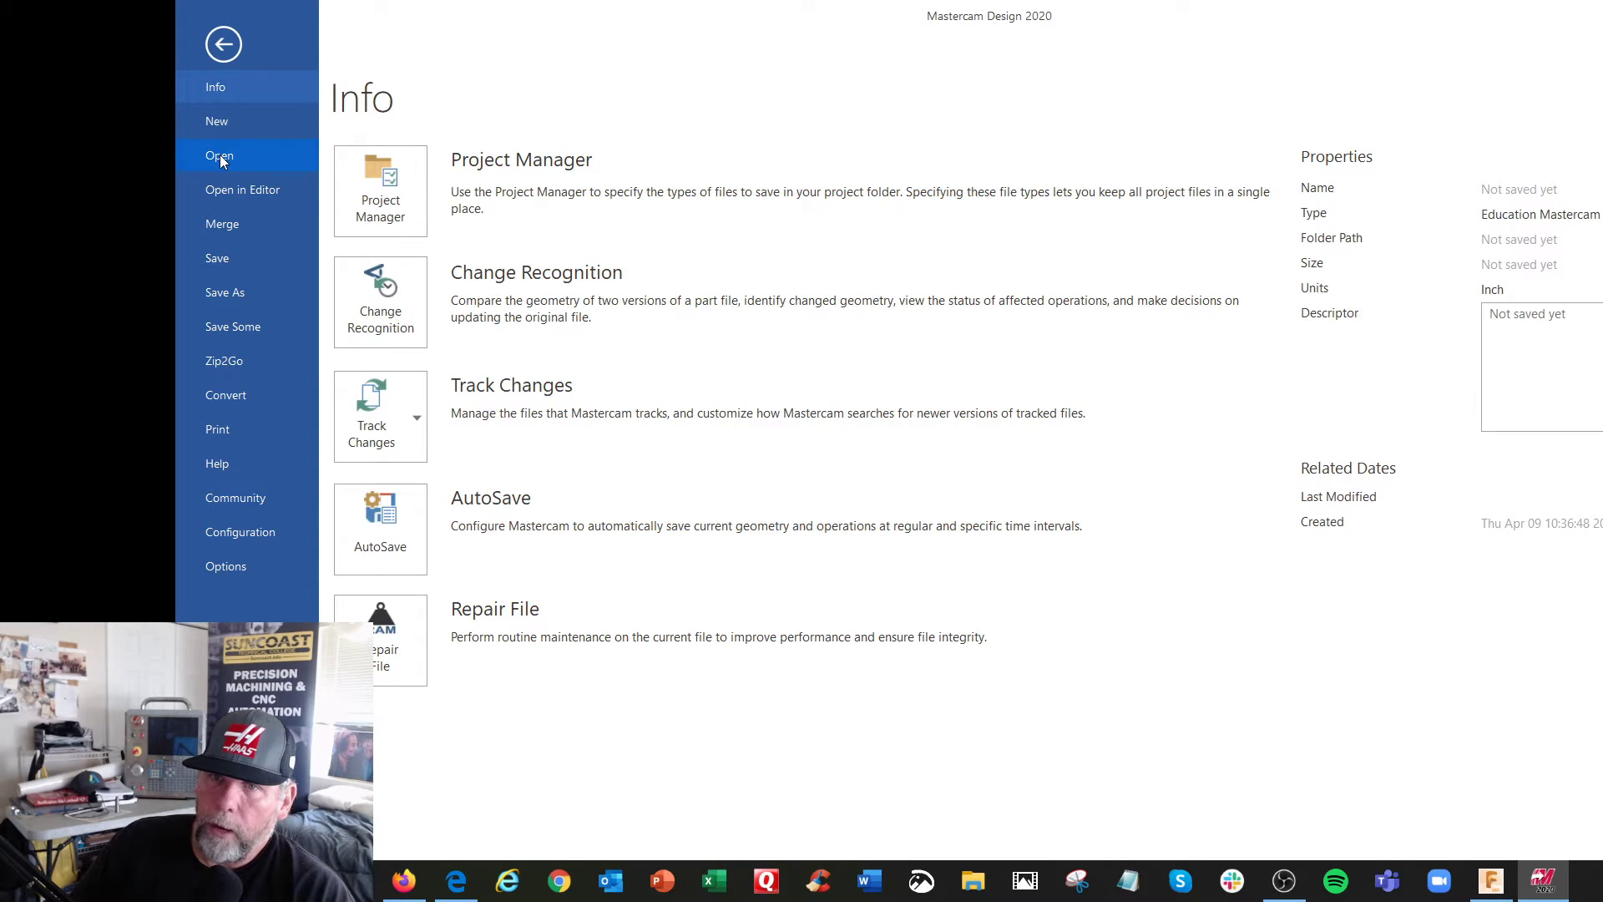
{"action": "left_click", "coordinate": [220, 158]}
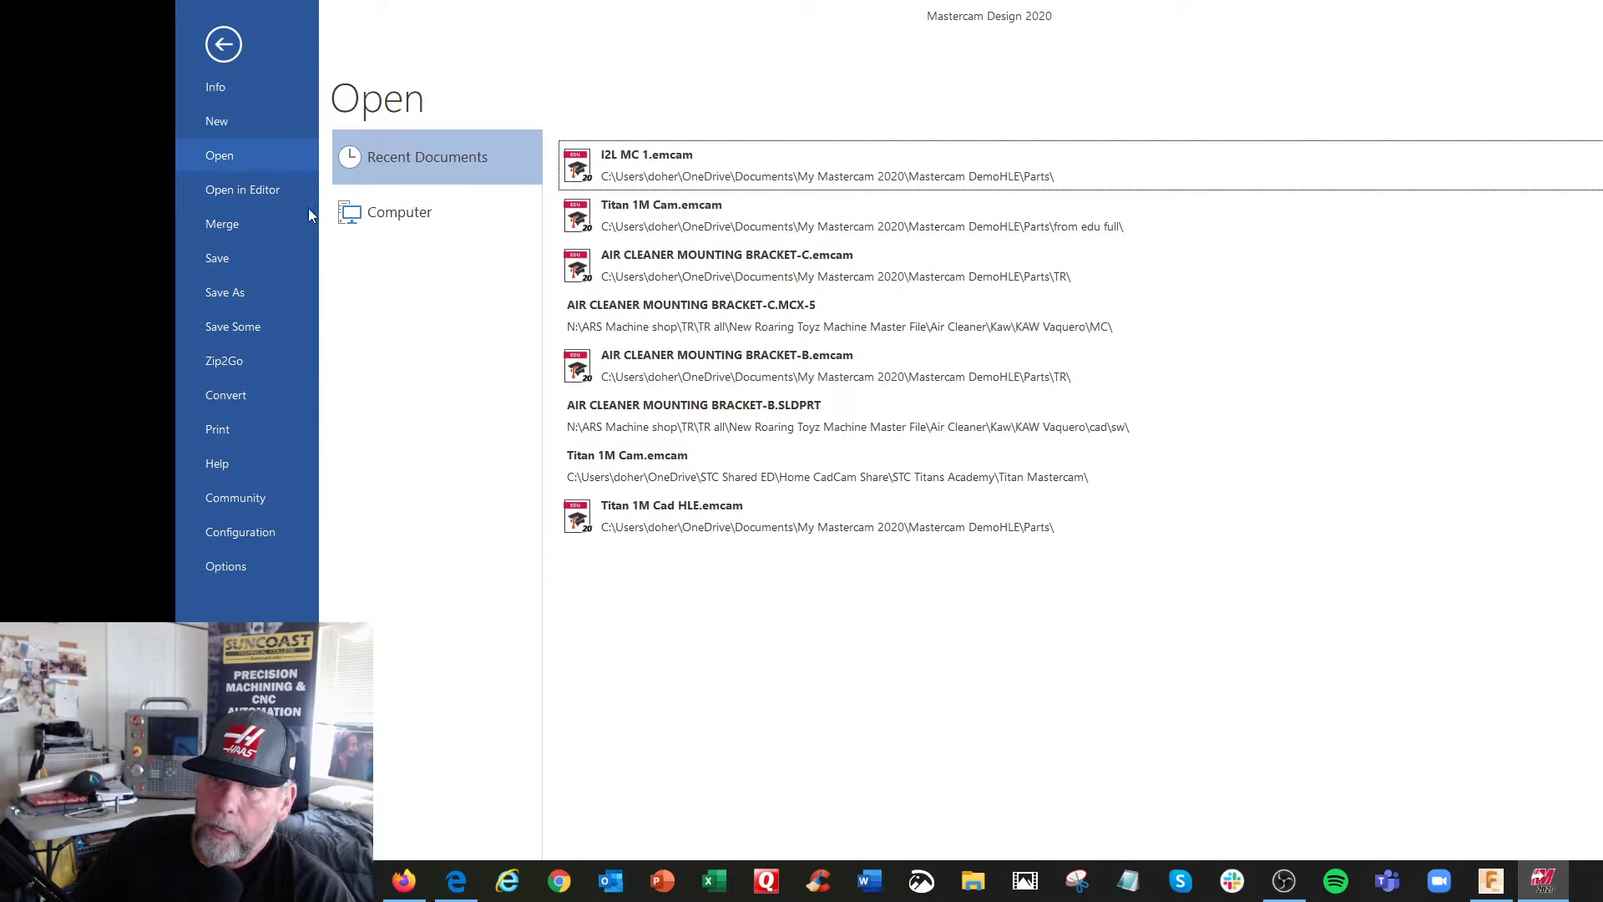
{"action": "left_click", "coordinate": [384, 213]}
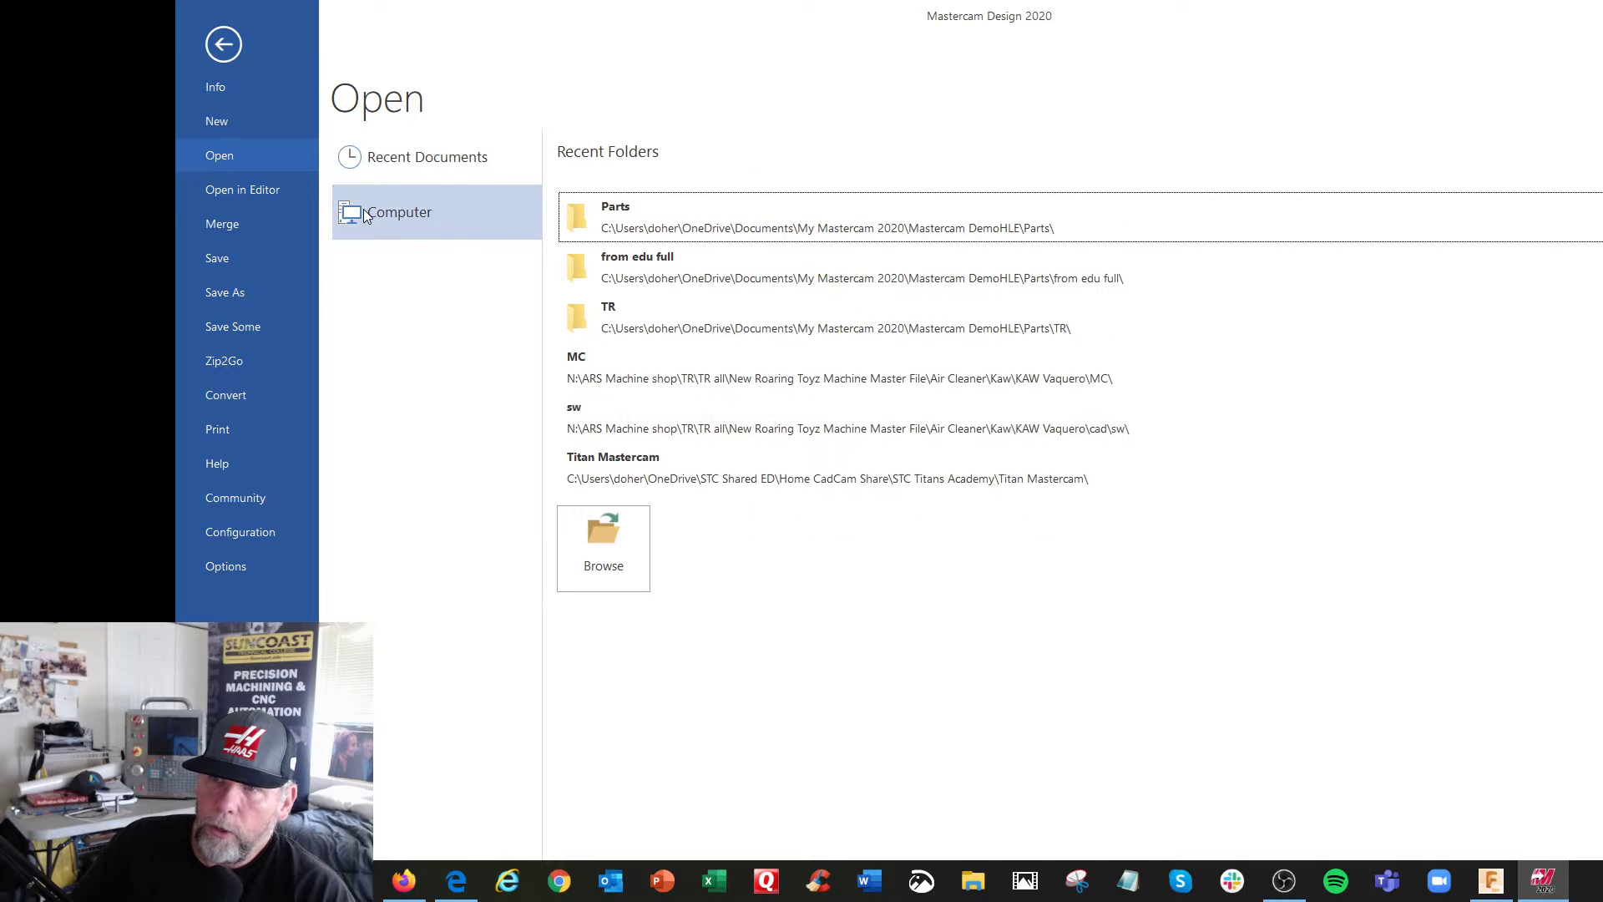
{"action": "left_click", "coordinate": [606, 543]}
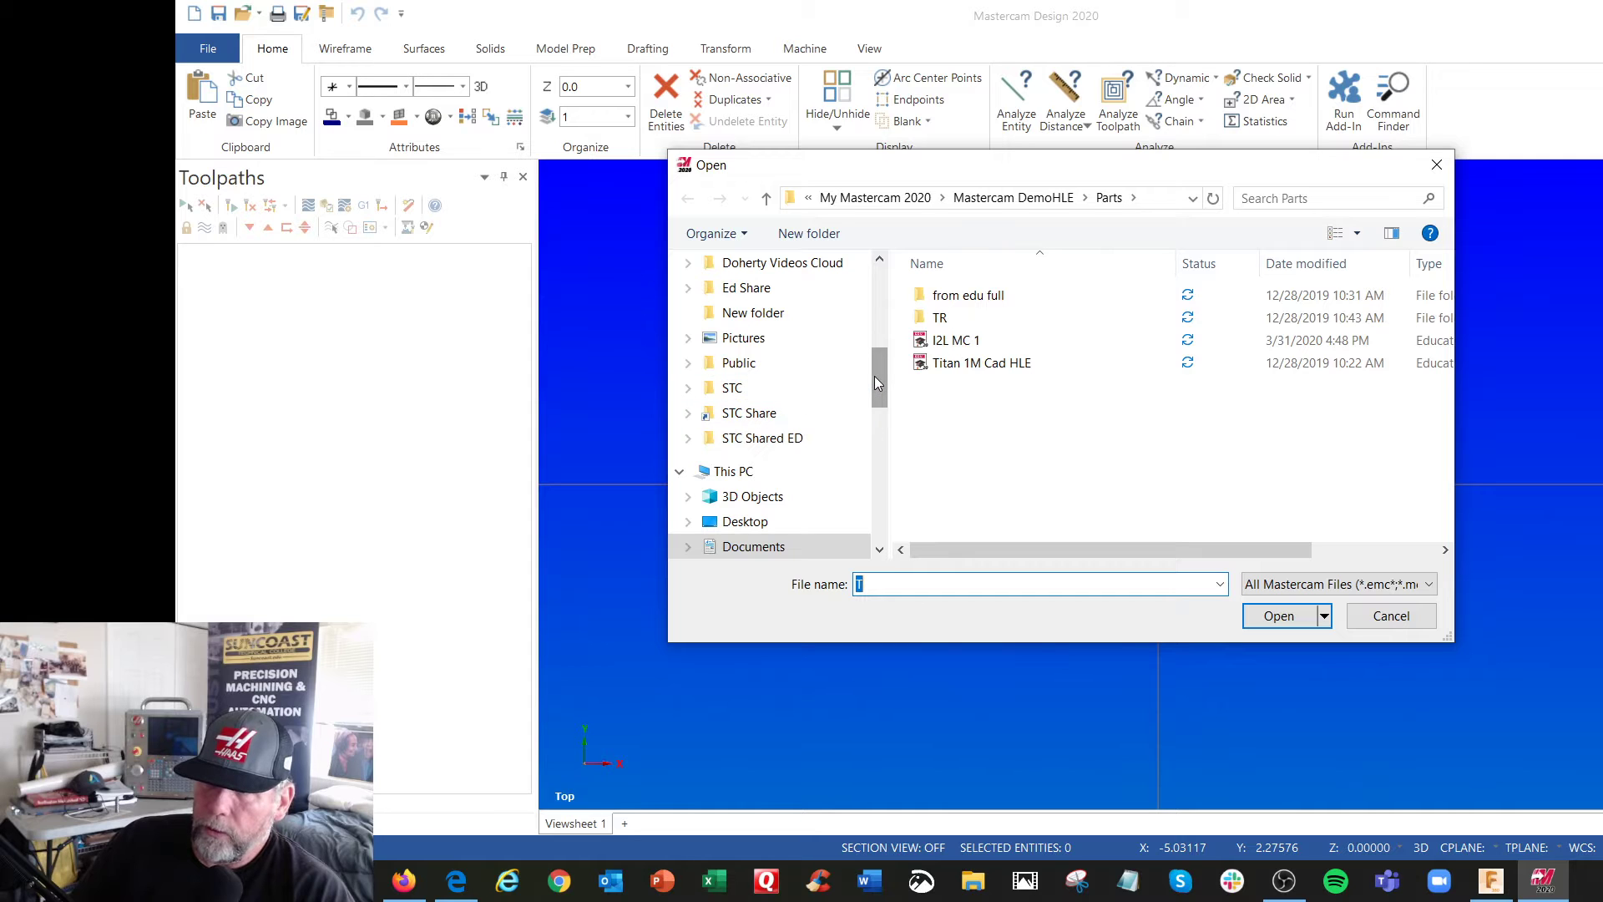
{"action": "left_click_drag", "start_coordinate": [874, 376], "coordinate": [870, 284]}
{"action": "left_click", "coordinate": [756, 330]}
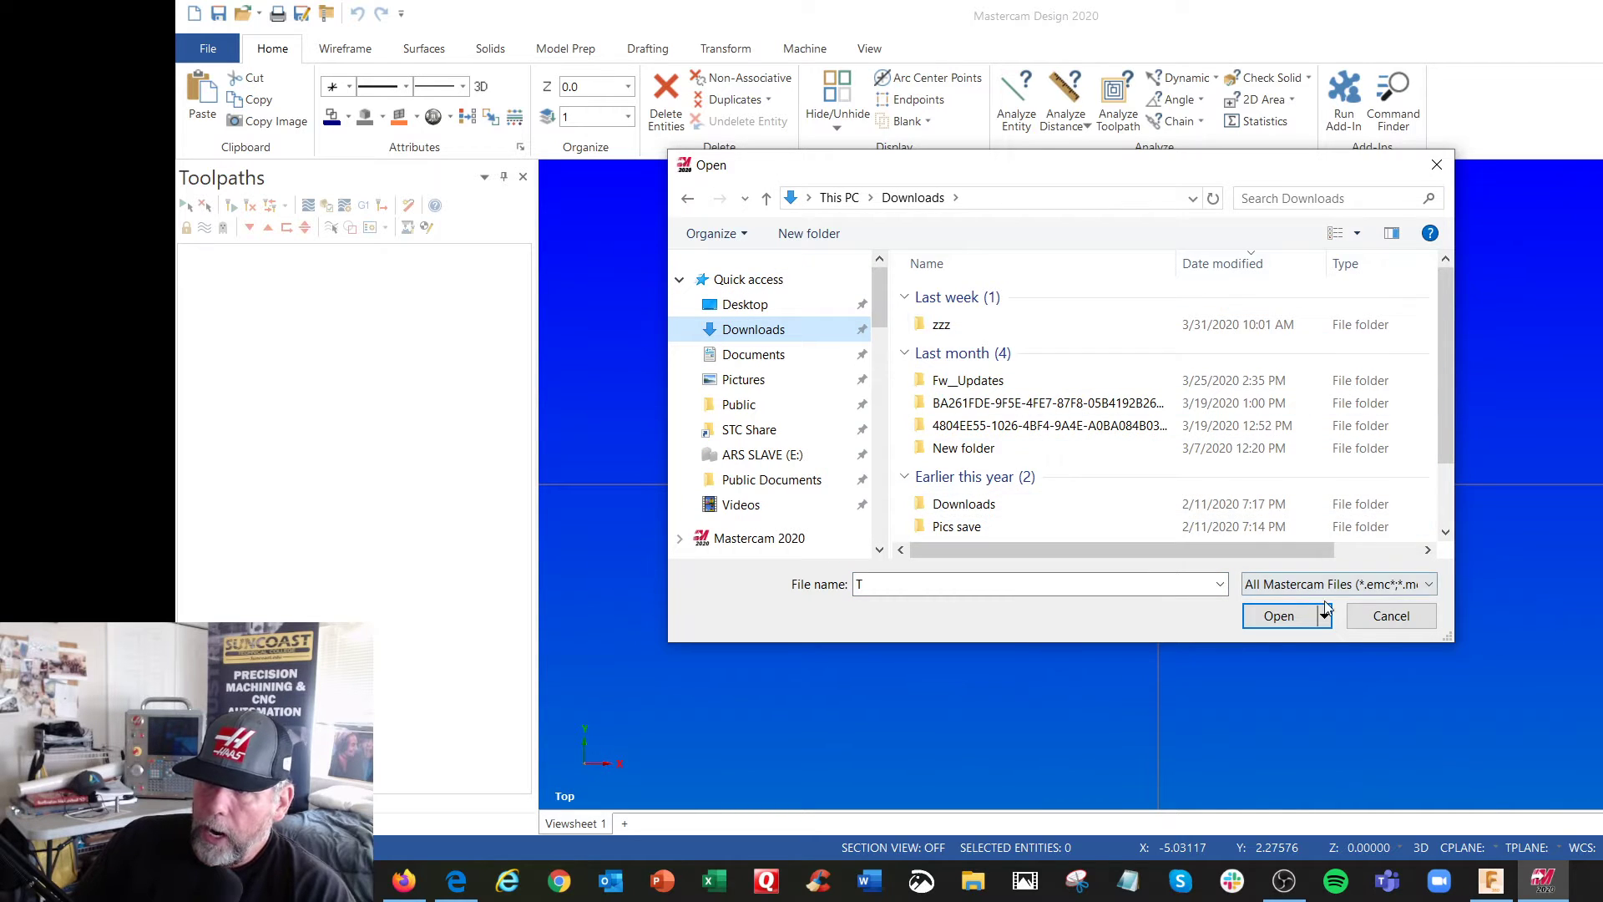
Open the Autodesk Inventor file Titan 1M 2019, keeping the Solids, Edge curves and CM to Inches import options
{"action": "left_click", "coordinate": [1430, 583]}
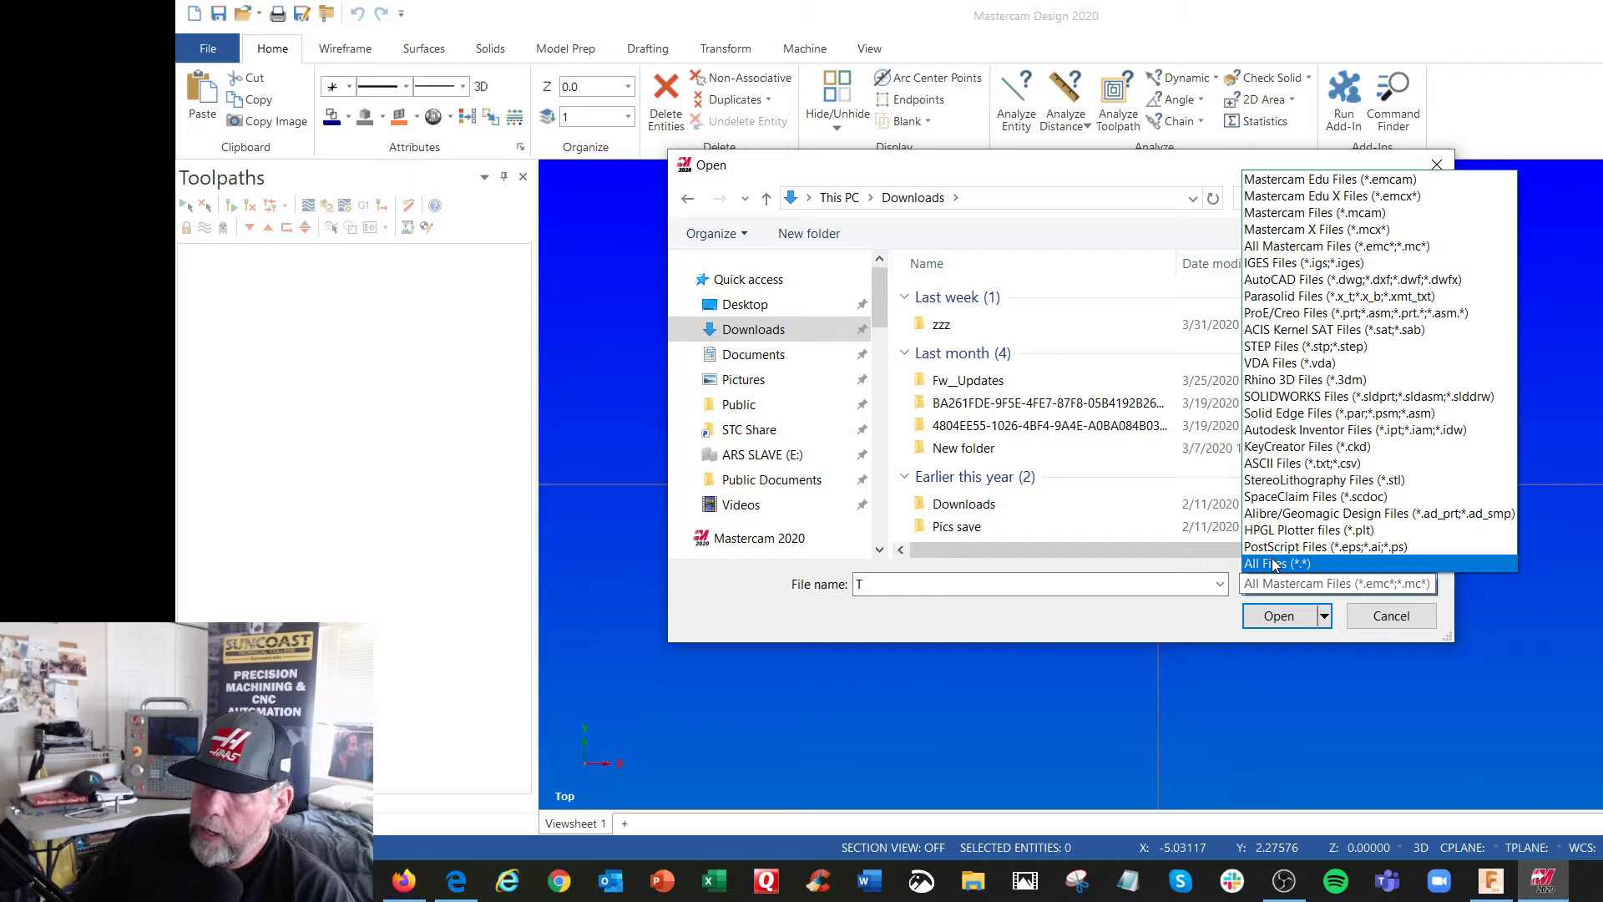
{"action": "left_click", "coordinate": [1272, 429]}
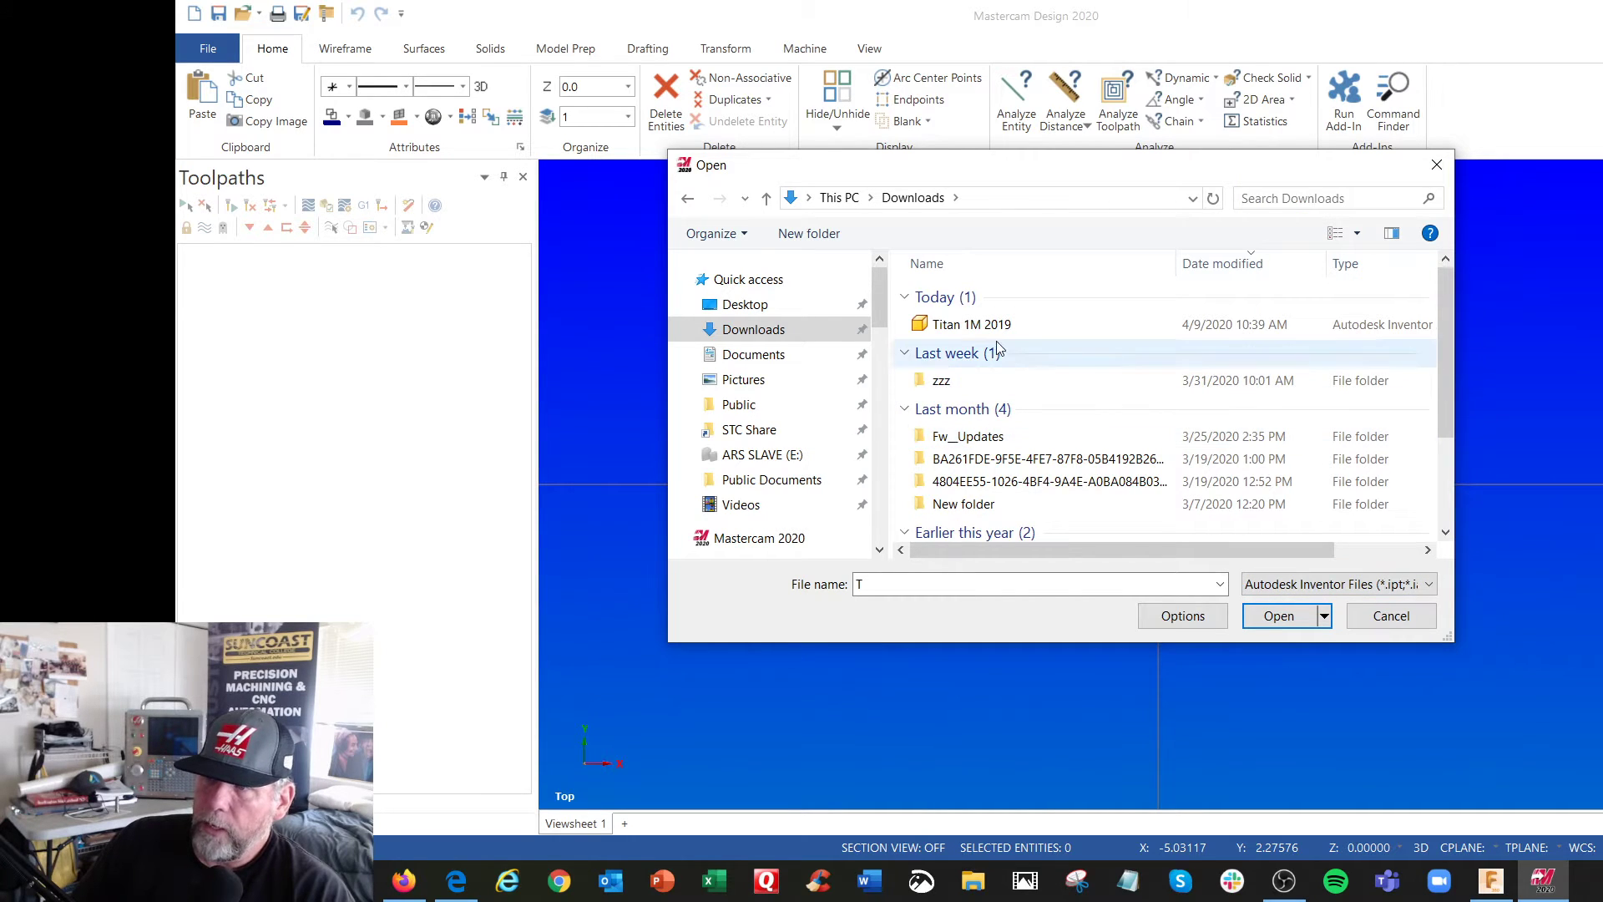
{"action": "left_click", "coordinate": [983, 331]}
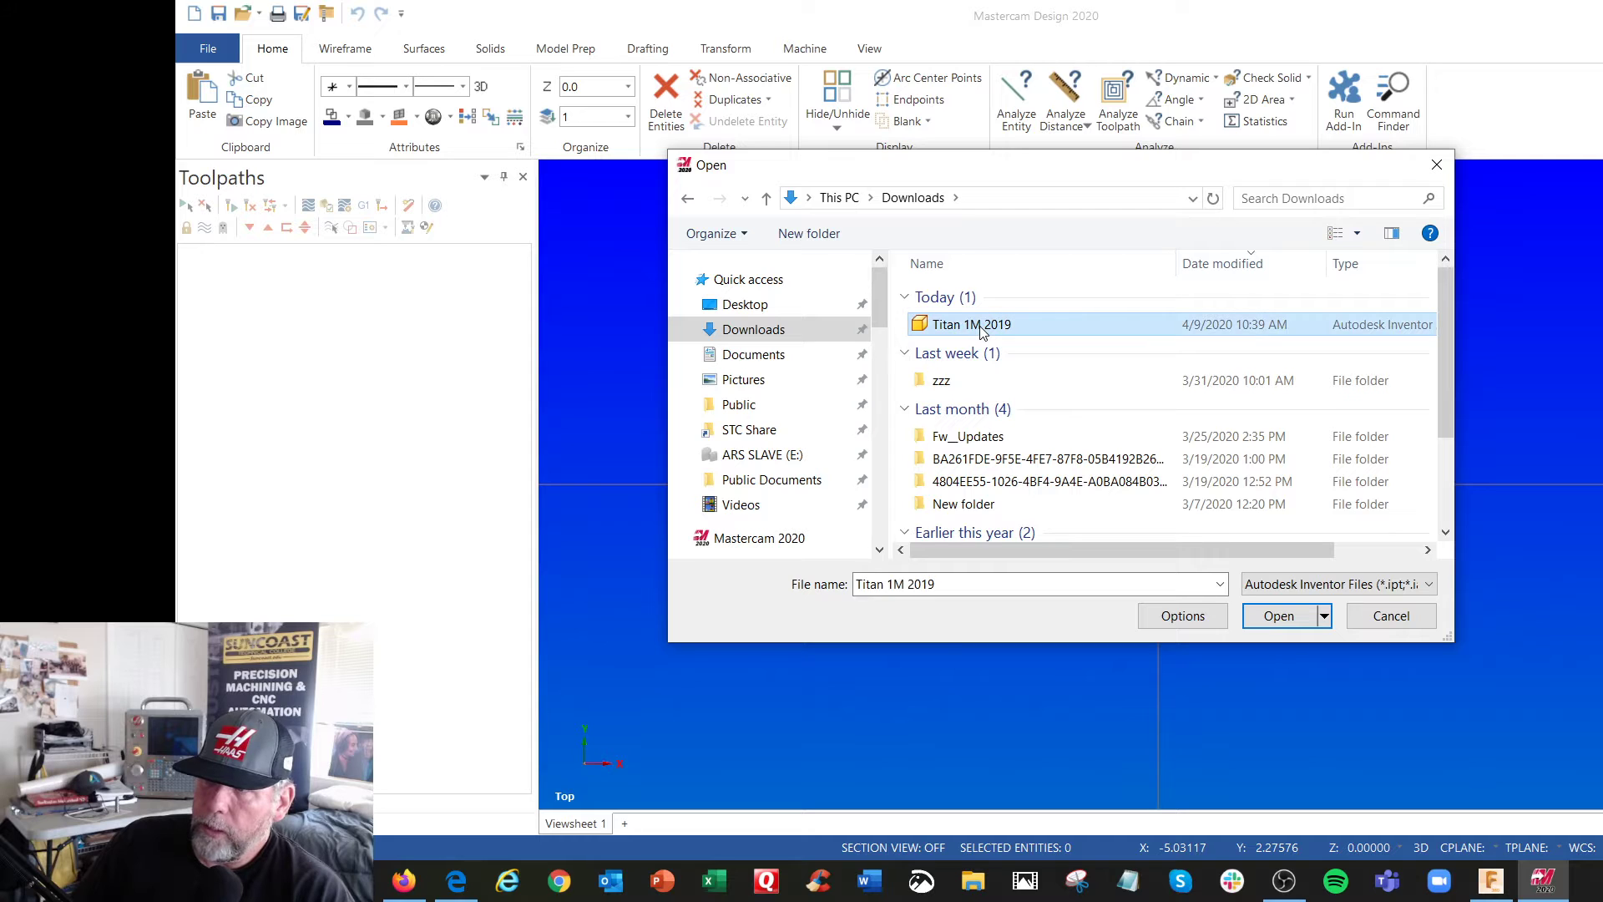
{"action": "left_click", "coordinate": [1199, 619]}
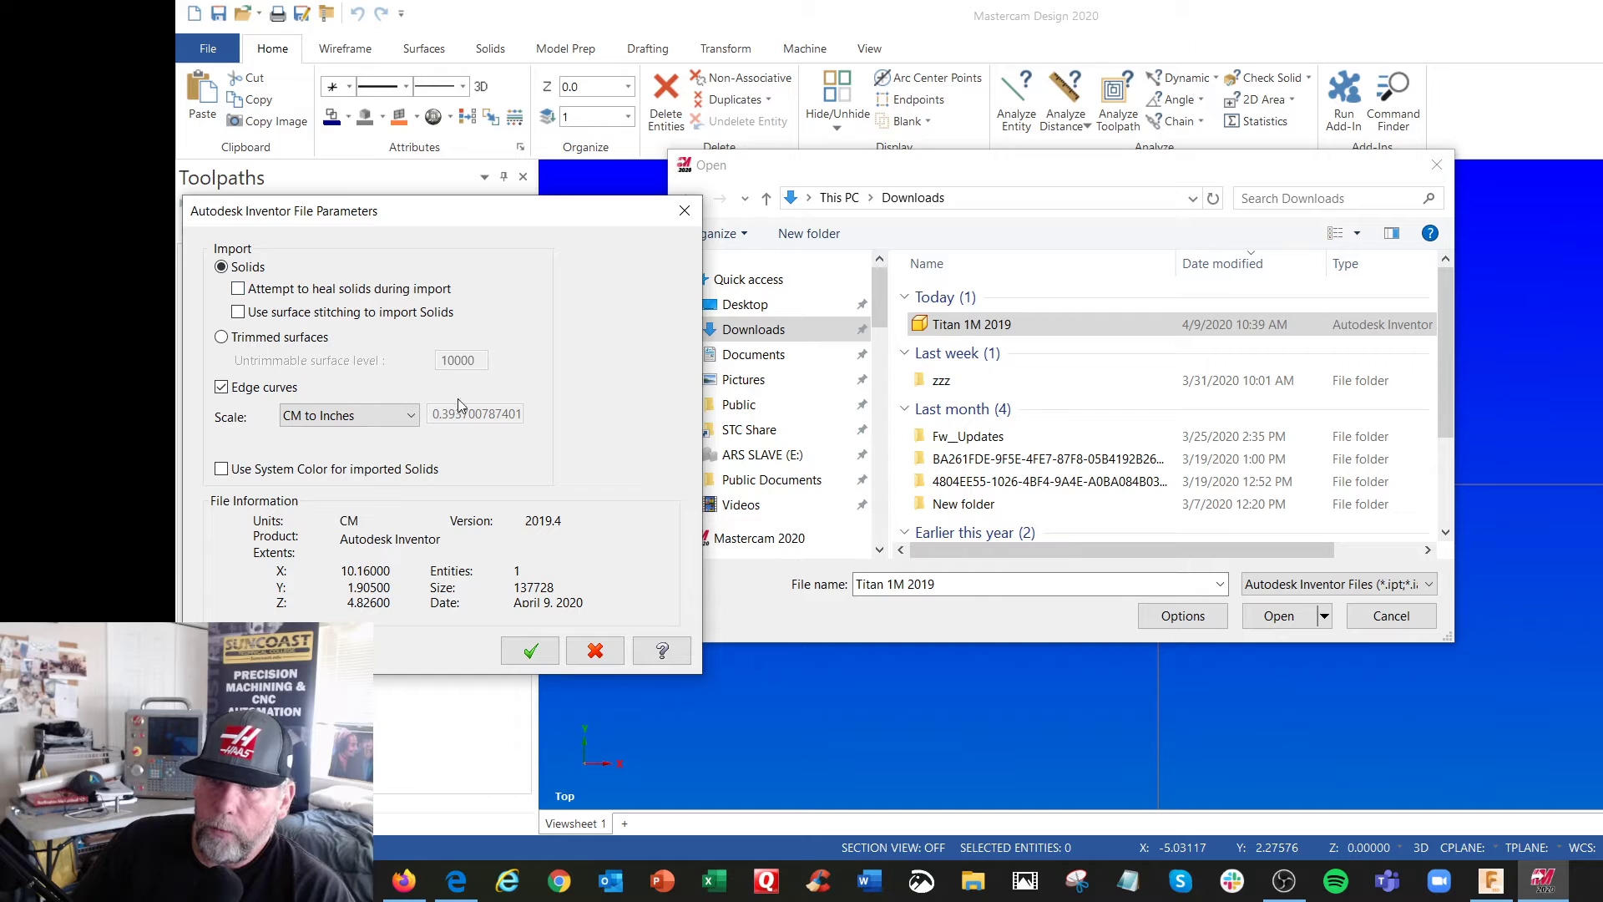
{"action": "left_click_drag", "start_coordinate": [346, 212], "coordinate": [377, 170]}
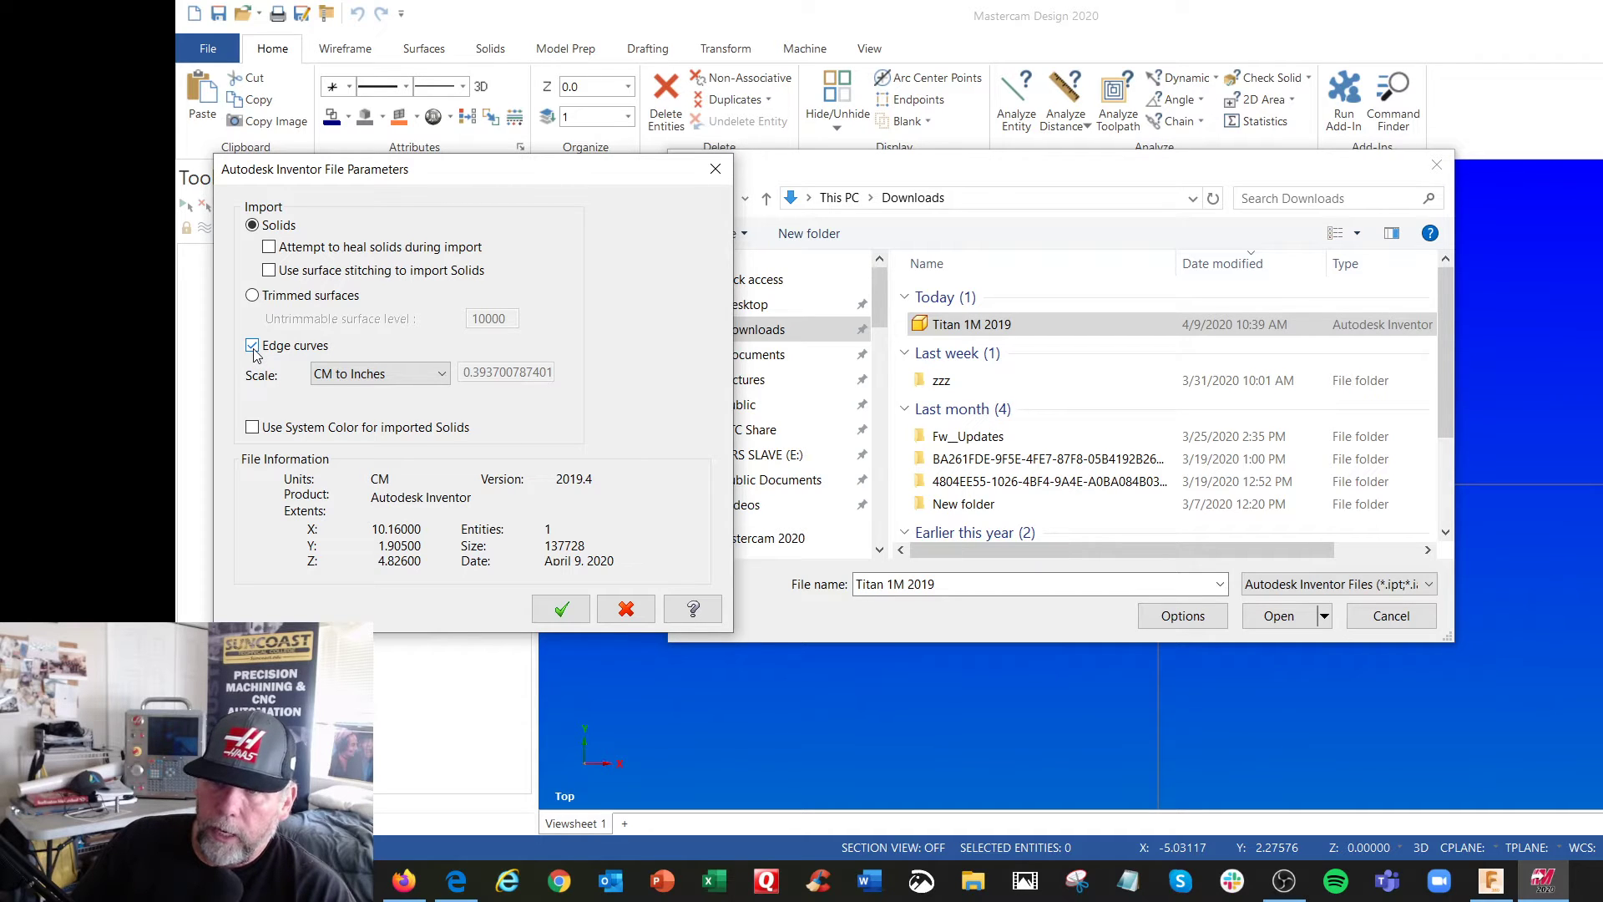
{"action": "left_click", "coordinate": [560, 610]}
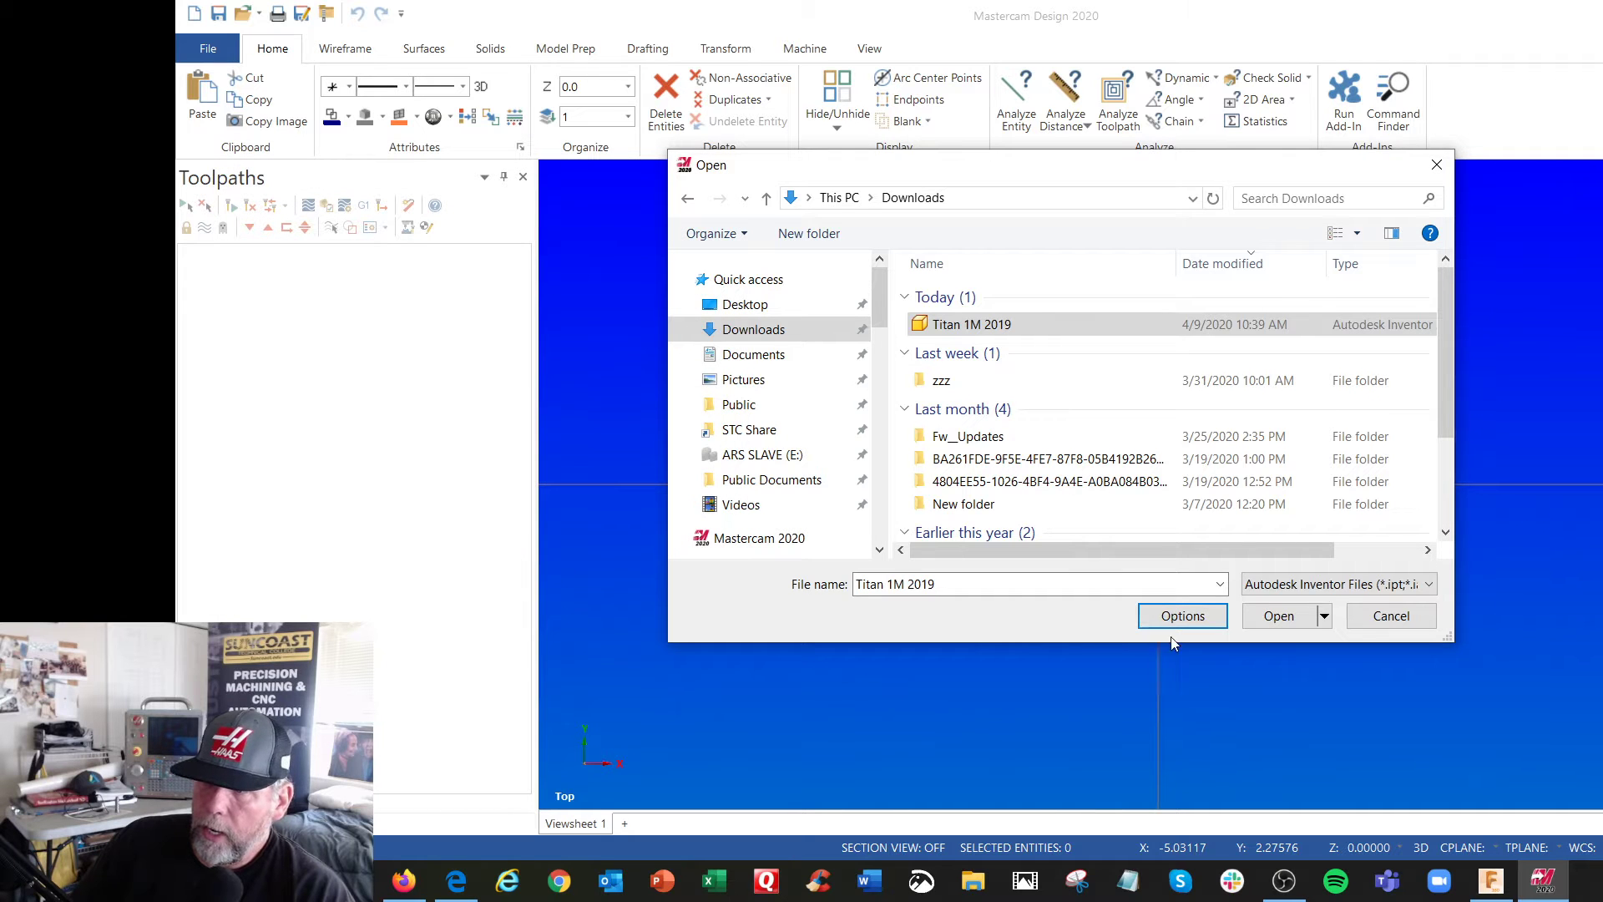
{"action": "left_click", "coordinate": [1279, 616]}
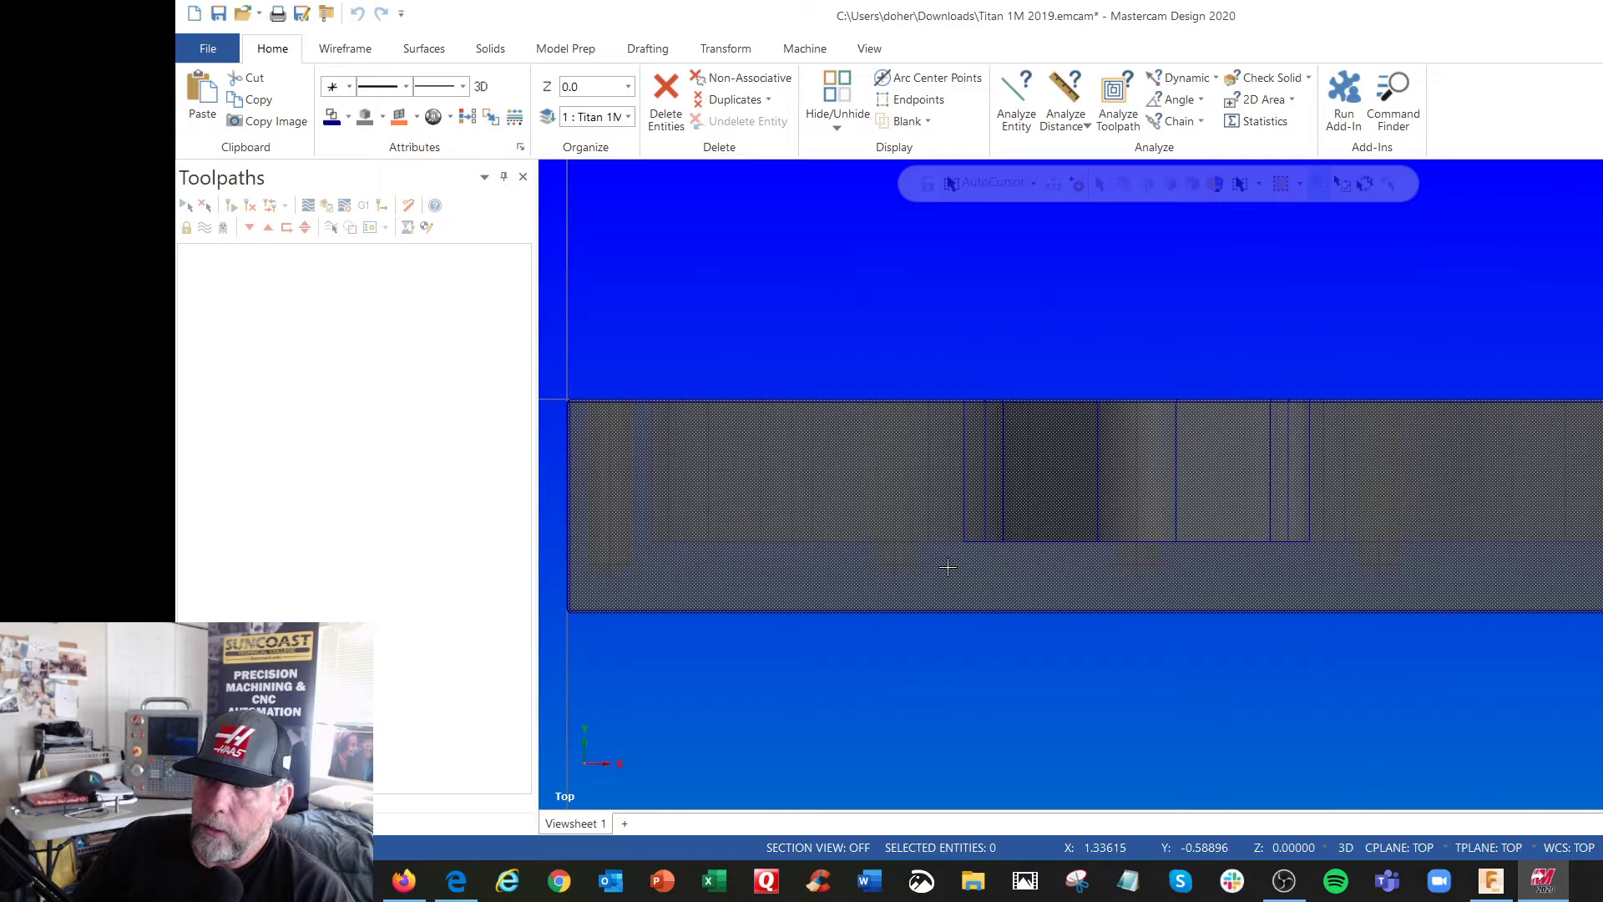
Examine the imported part's orientation from several angles, ending in the Isometric (WCS) view
{"action": "scroll", "coordinate": [948, 567], "scroll_direction": "down", "scroll_amount": 5}
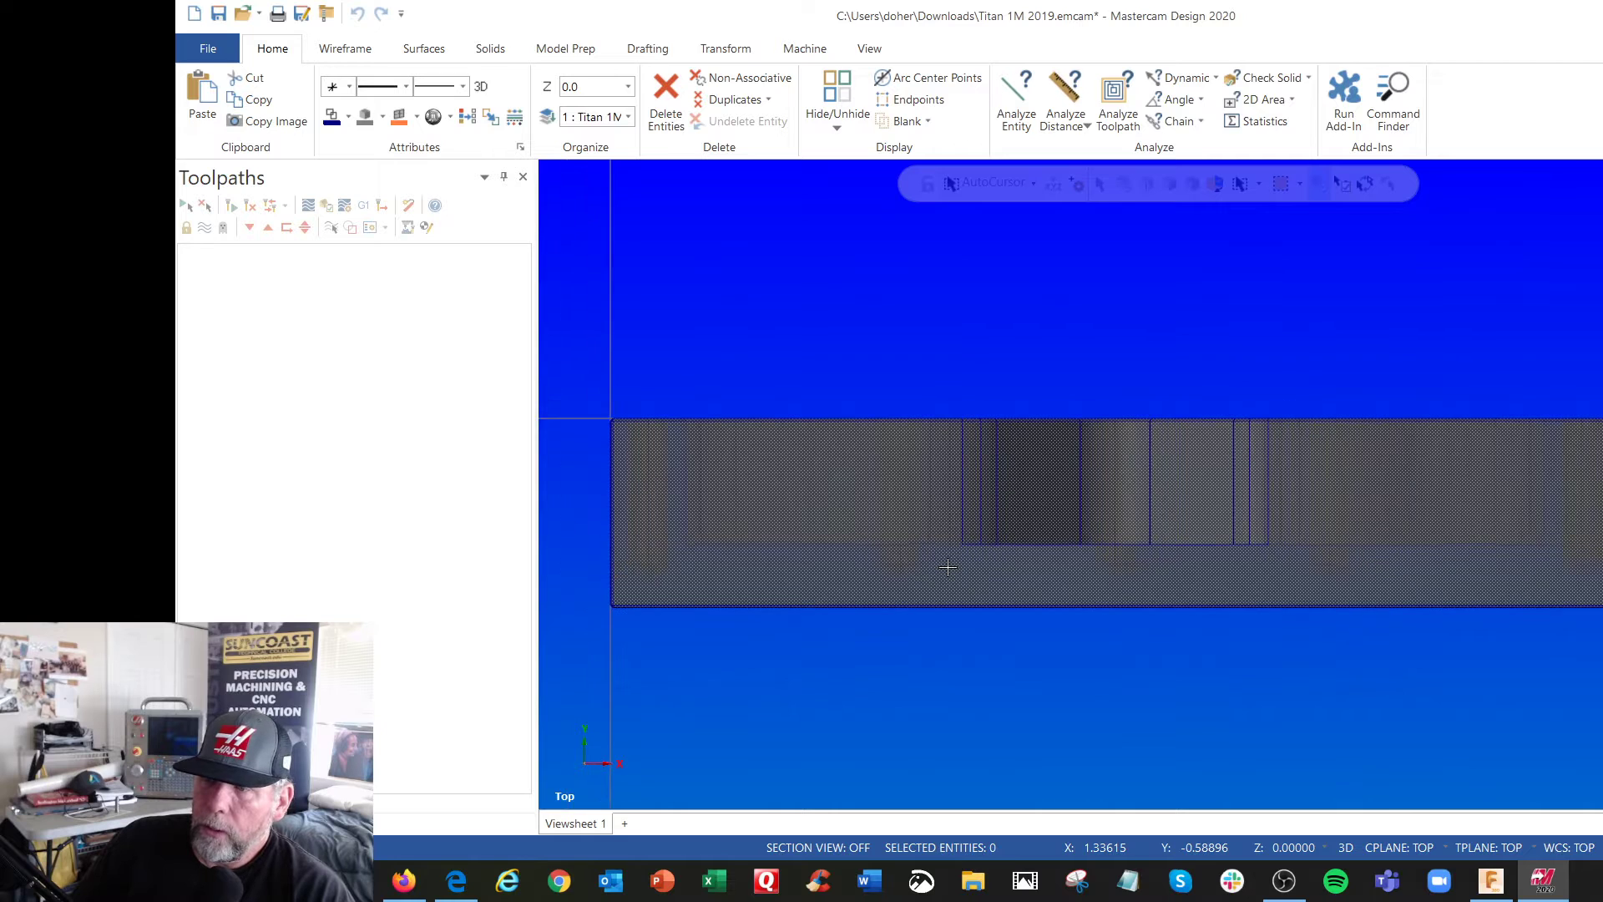
{"action": "right_click", "coordinate": [973, 359]}
{"action": "left_click", "coordinate": [1029, 515]}
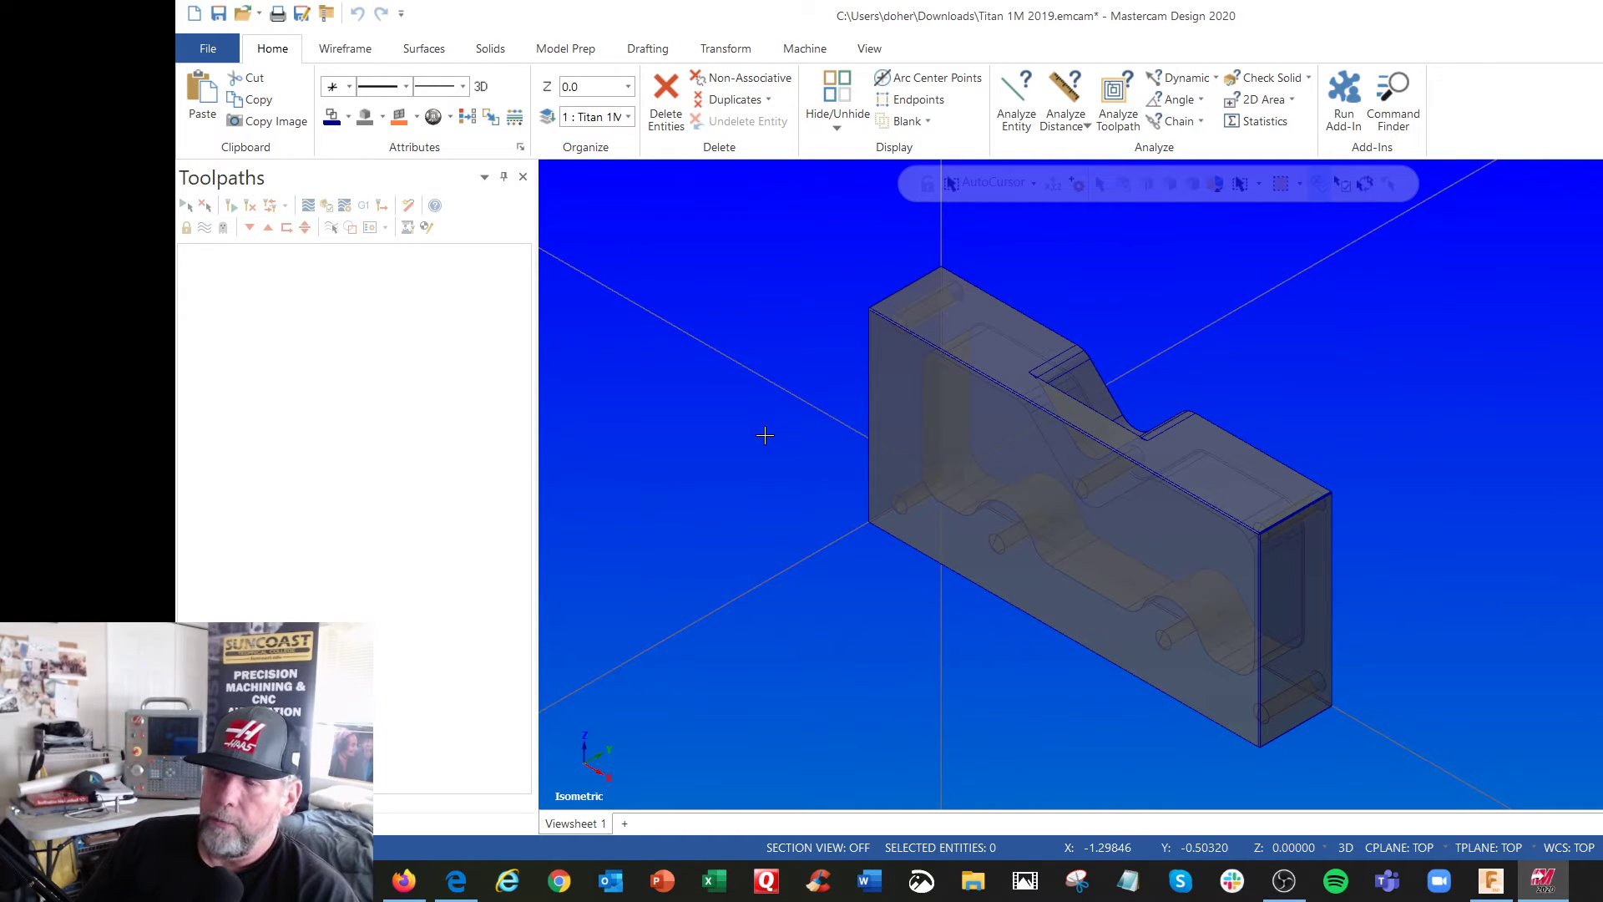
{"action": "right_click", "coordinate": [701, 298]}
{"action": "left_click", "coordinate": [768, 389]}
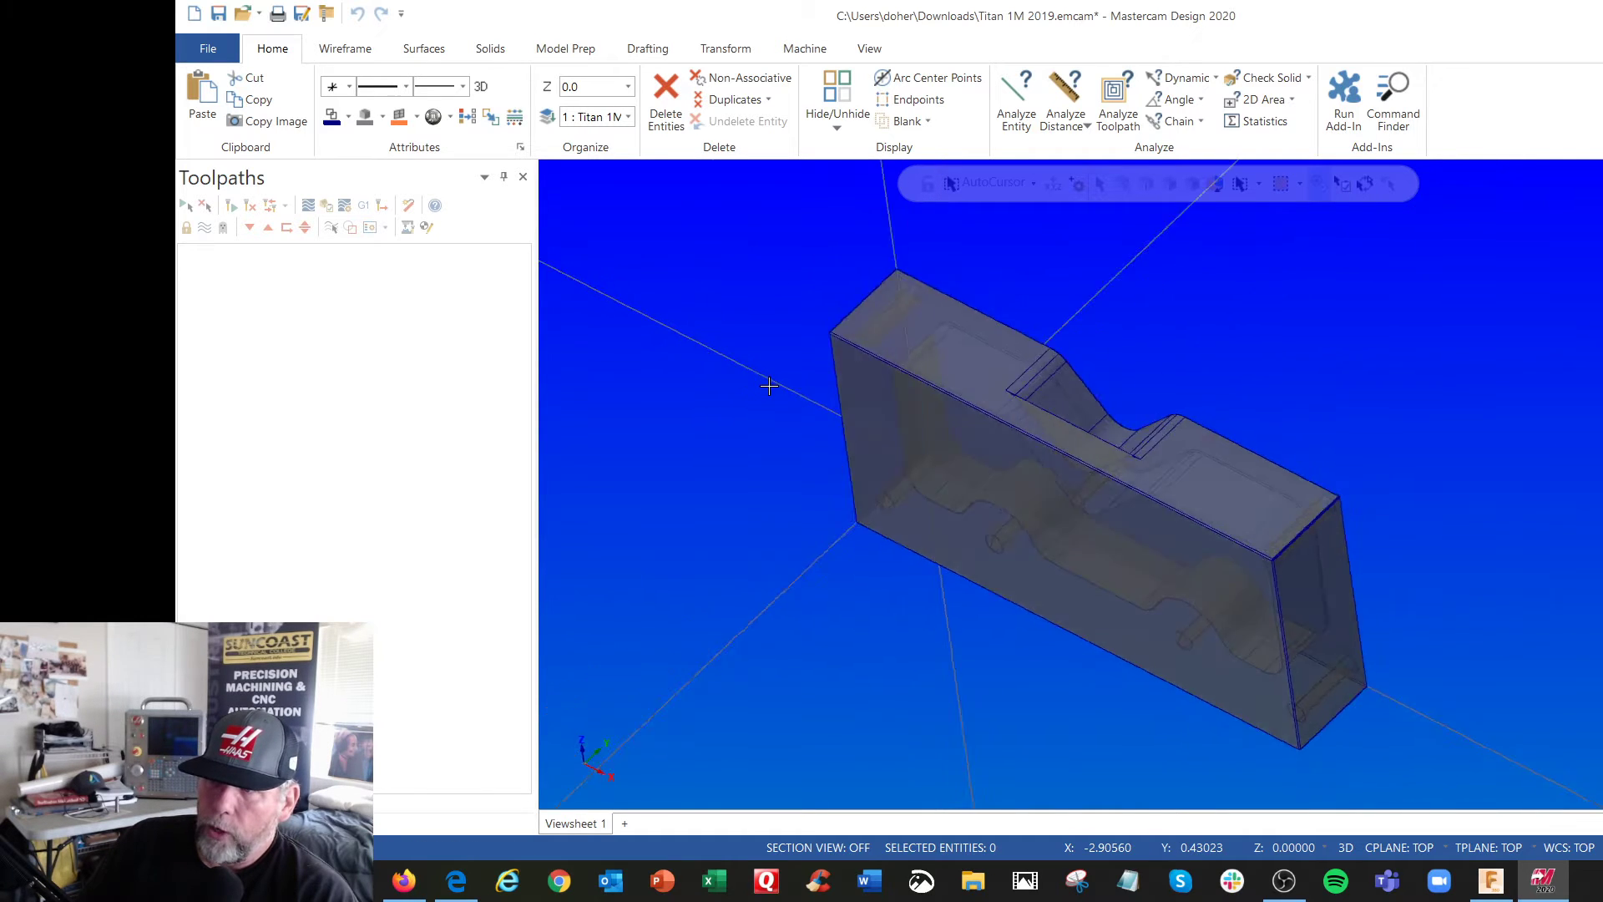
{"action": "mouse_move", "coordinate": [951, 383]}
{"action": "middle_mouse_down"}
{"action": "mouse_move", "coordinate": [973, 558]}
{"action": "mouse_move", "coordinate": [948, 369]}
{"action": "mouse_move", "coordinate": [873, 351]}
{"action": "middle_mouse_up"}
{"action": "right_click", "coordinate": [1006, 268]}
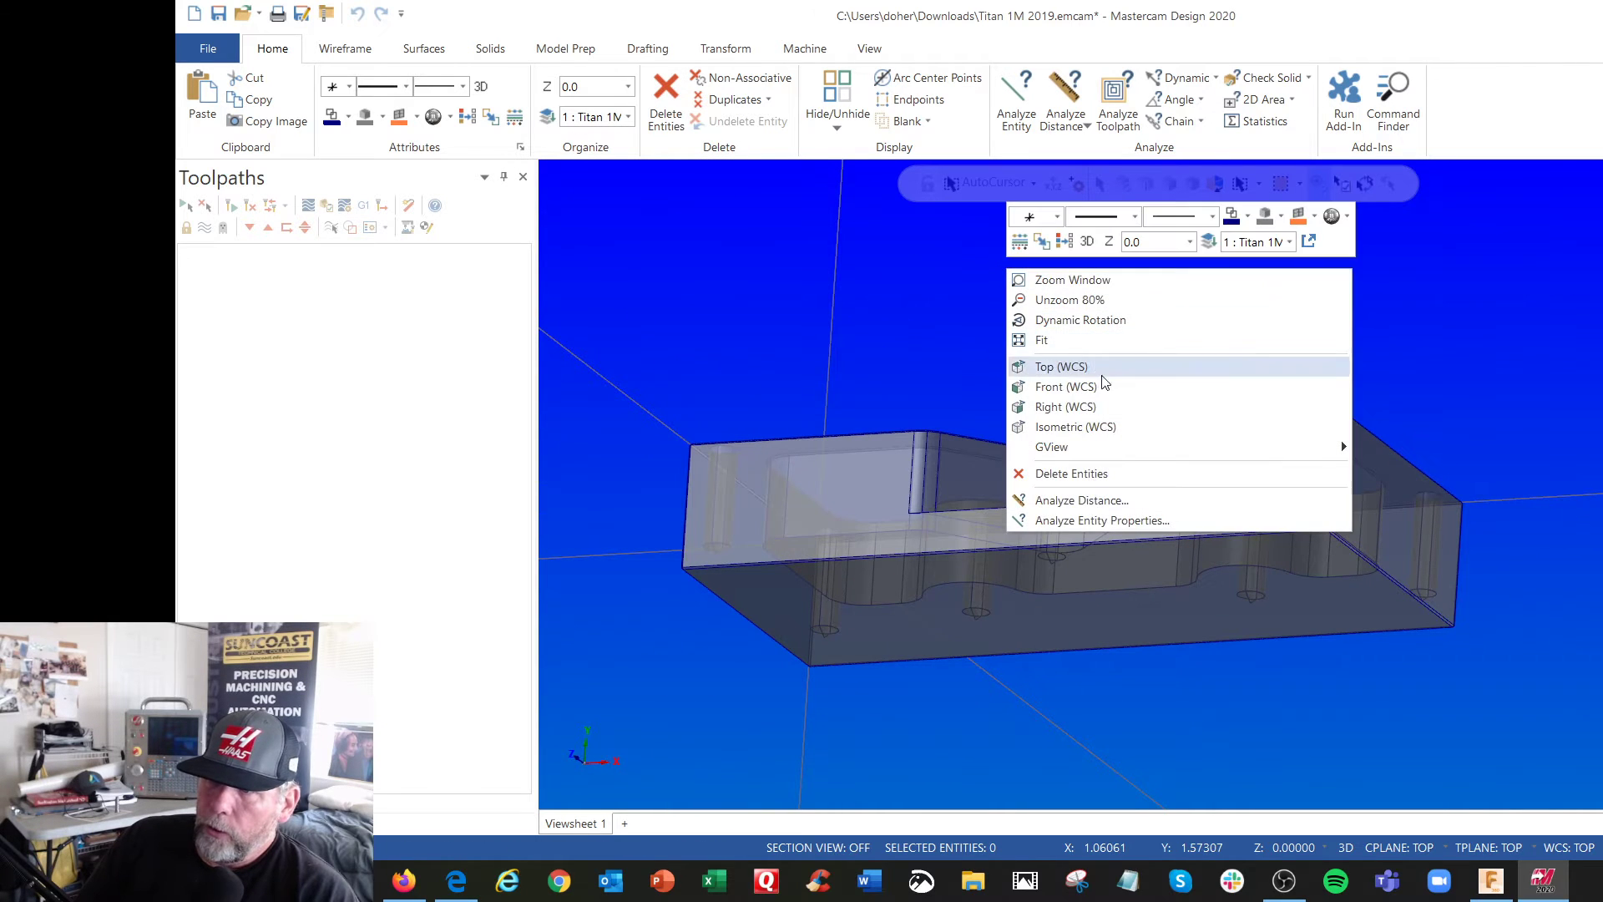
{"action": "left_click", "coordinate": [1104, 427]}
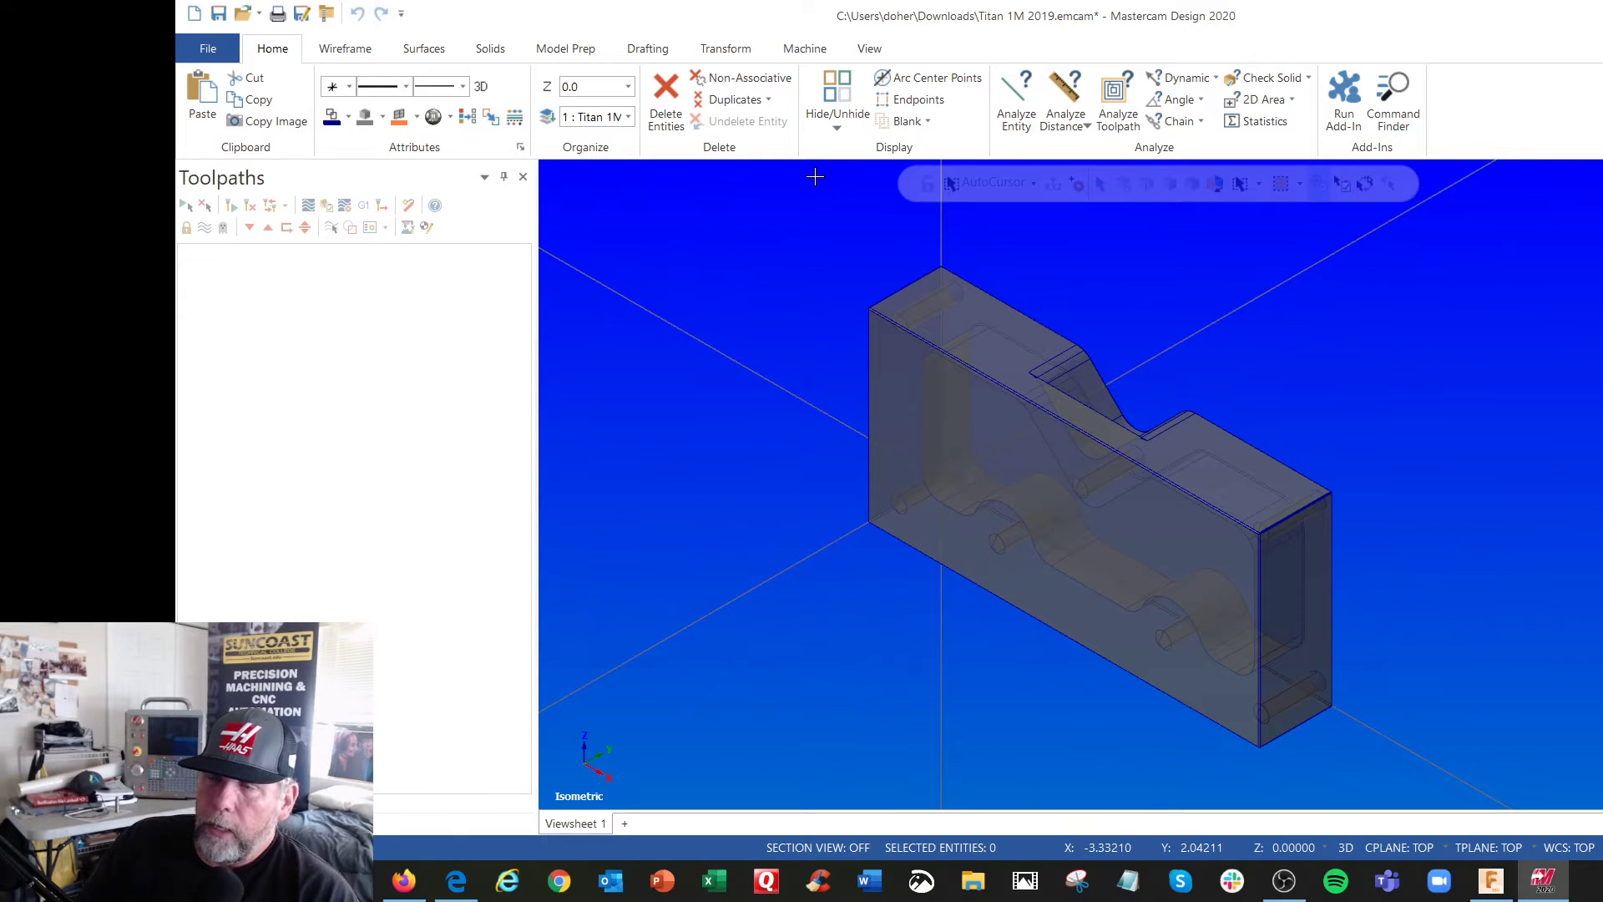
Compare the translucent and wireframe displays, and show the part outline shaded with translucency off
{"action": "left_click", "coordinate": [869, 48]}
{"action": "left_click", "coordinate": [831, 83]}
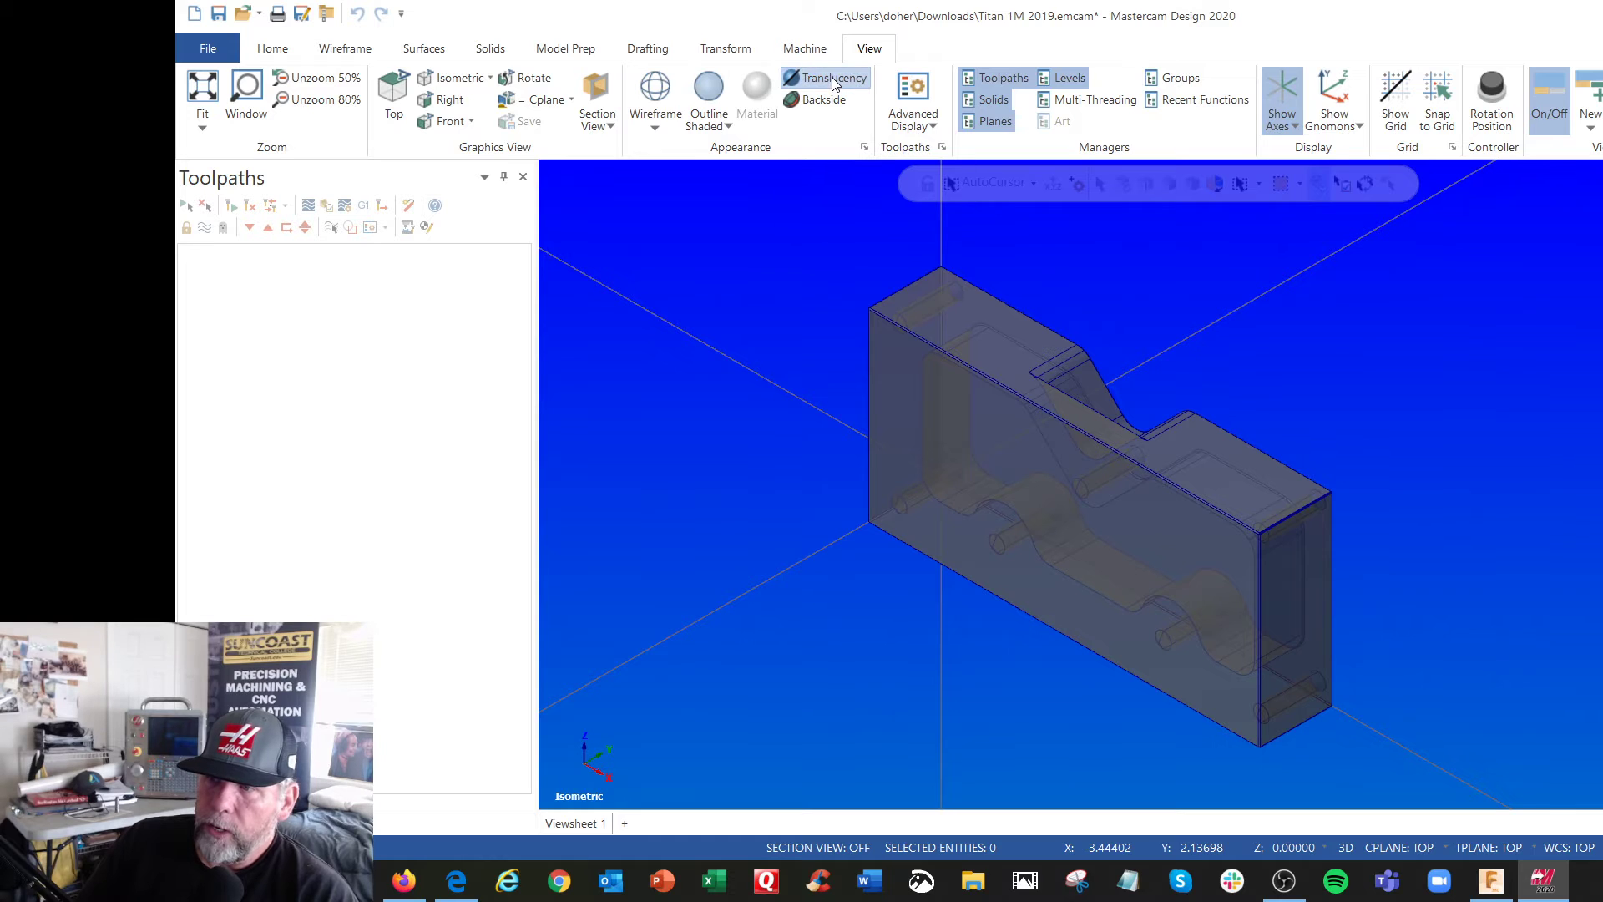
{"action": "left_click", "coordinate": [831, 83]}
{"action": "left_click", "coordinate": [832, 81]}
{"action": "left_click", "coordinate": [833, 81]}
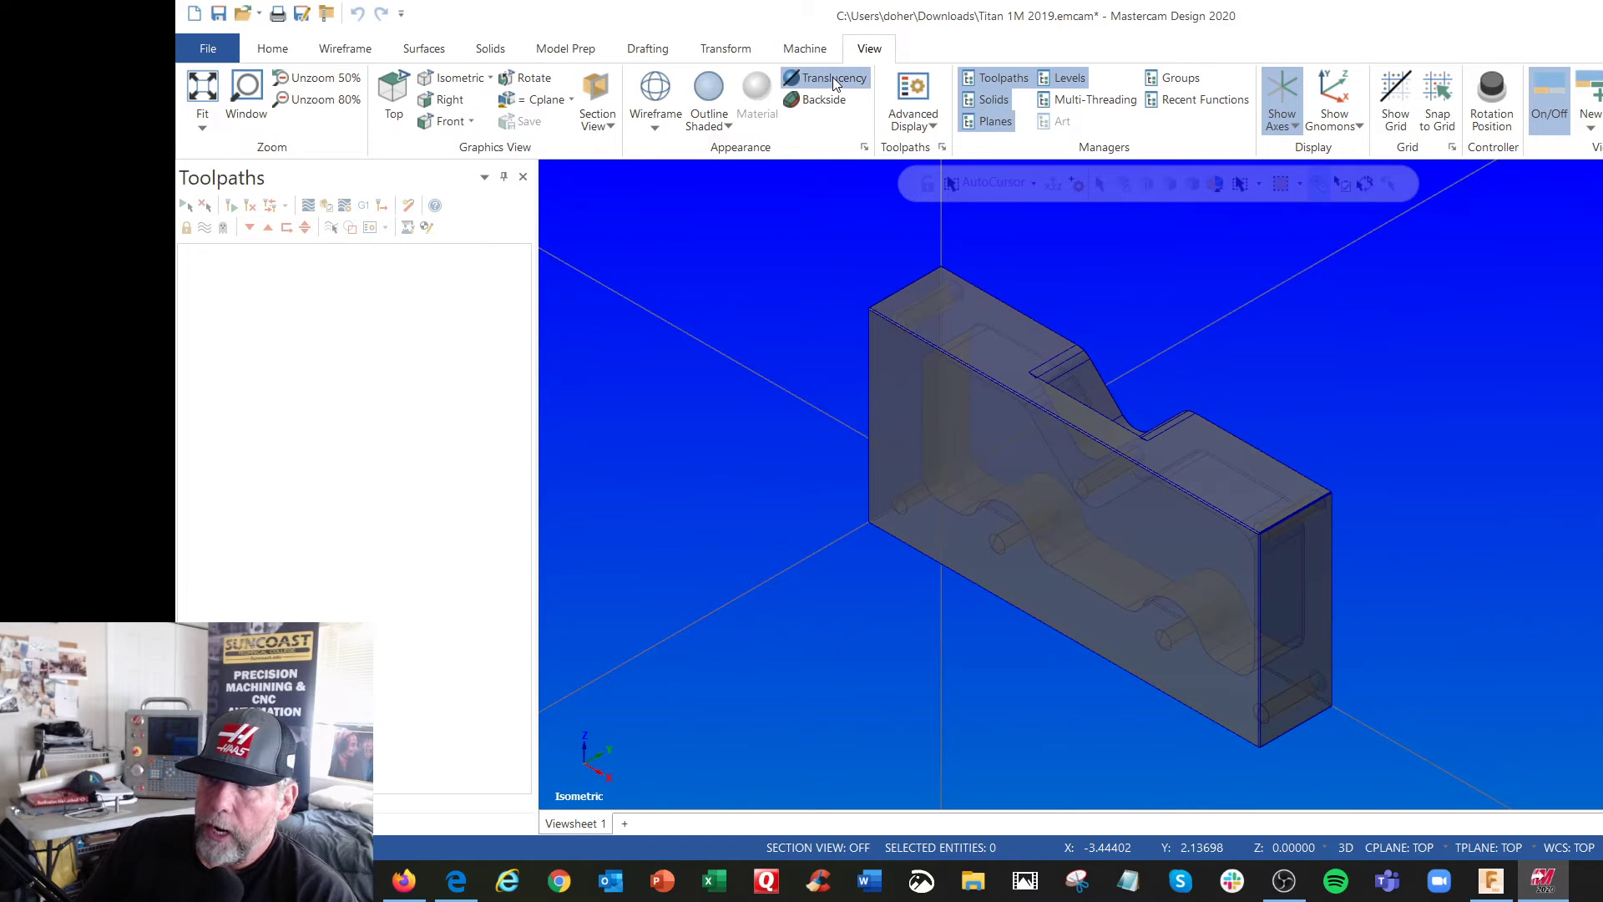
{"action": "left_click", "coordinate": [832, 81]}
{"action": "left_click", "coordinate": [656, 86]}
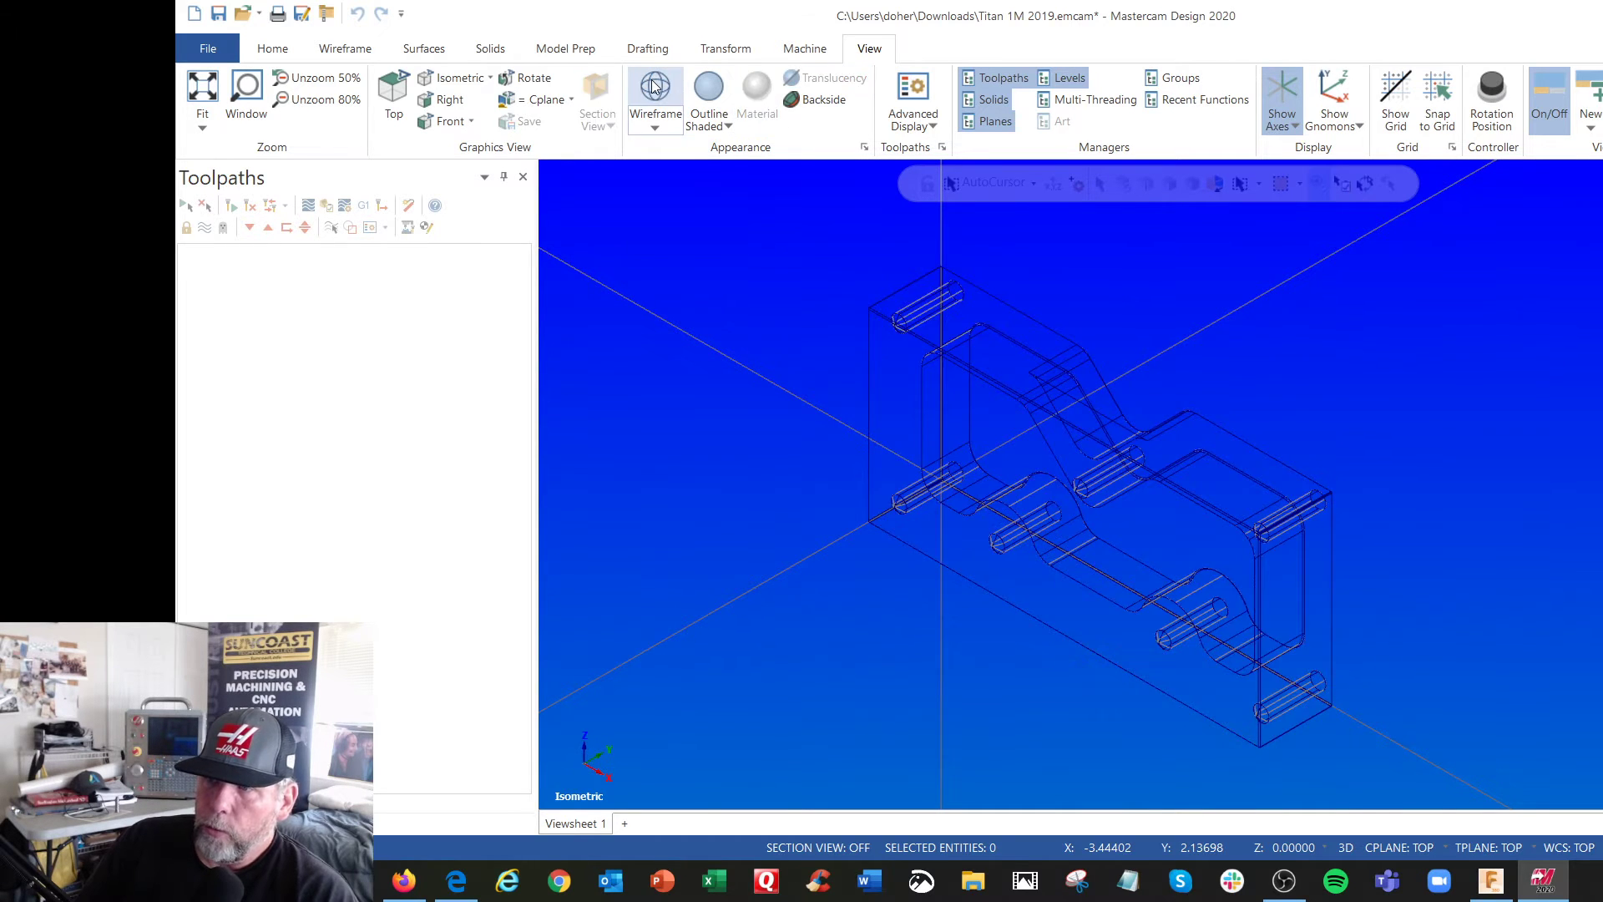
{"action": "left_click", "coordinate": [709, 86]}
{"action": "left_click", "coordinate": [812, 77]}
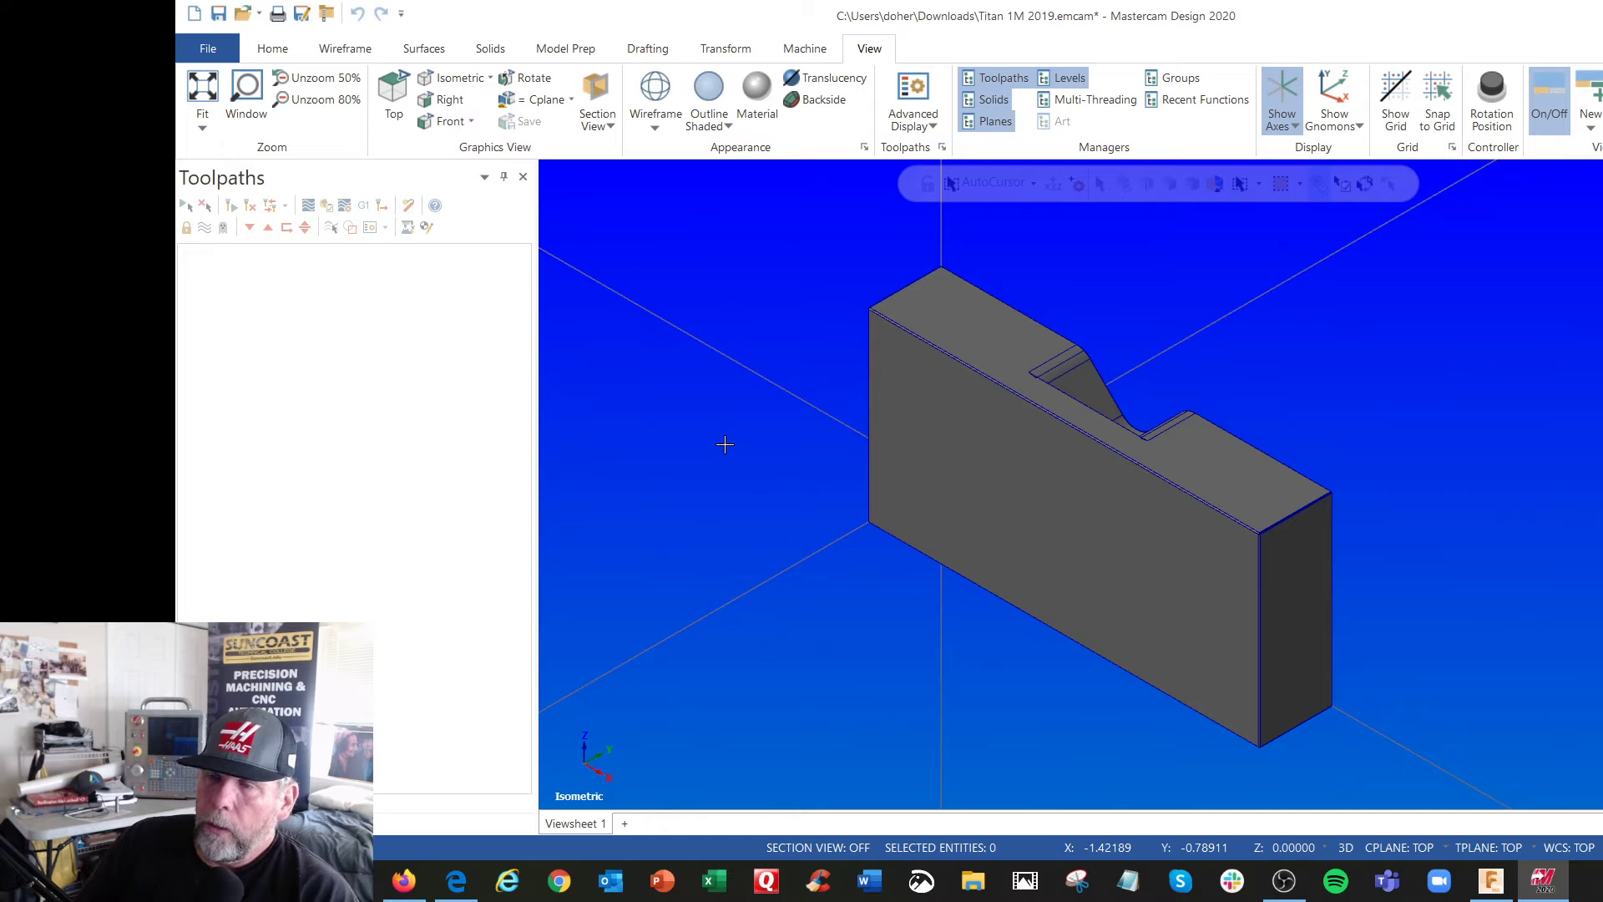
Examine the part from a tilted angle and return to the Top (WCS) view
{"action": "mouse_move", "coordinate": [724, 443]}
{"action": "middle_mouse_down"}
{"action": "mouse_move", "coordinate": [898, 479]}
{"action": "mouse_move", "coordinate": [980, 526]}
{"action": "mouse_move", "coordinate": [995, 557]}
{"action": "mouse_move", "coordinate": [688, 452]}
{"action": "middle_mouse_up"}
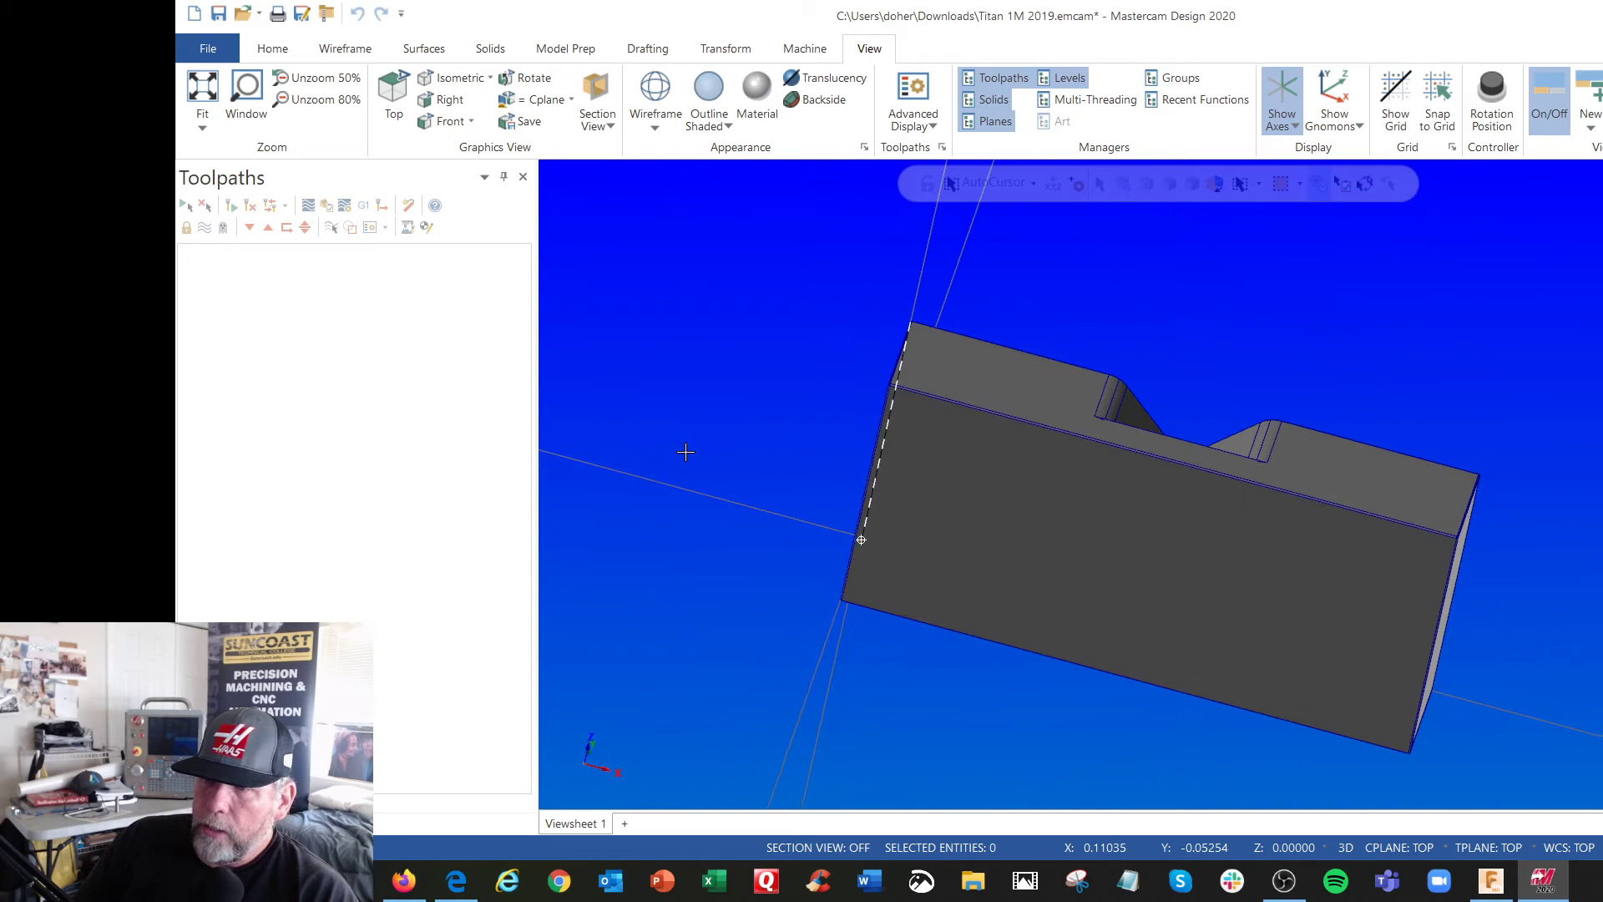
{"action": "right_click", "coordinate": [695, 312]}
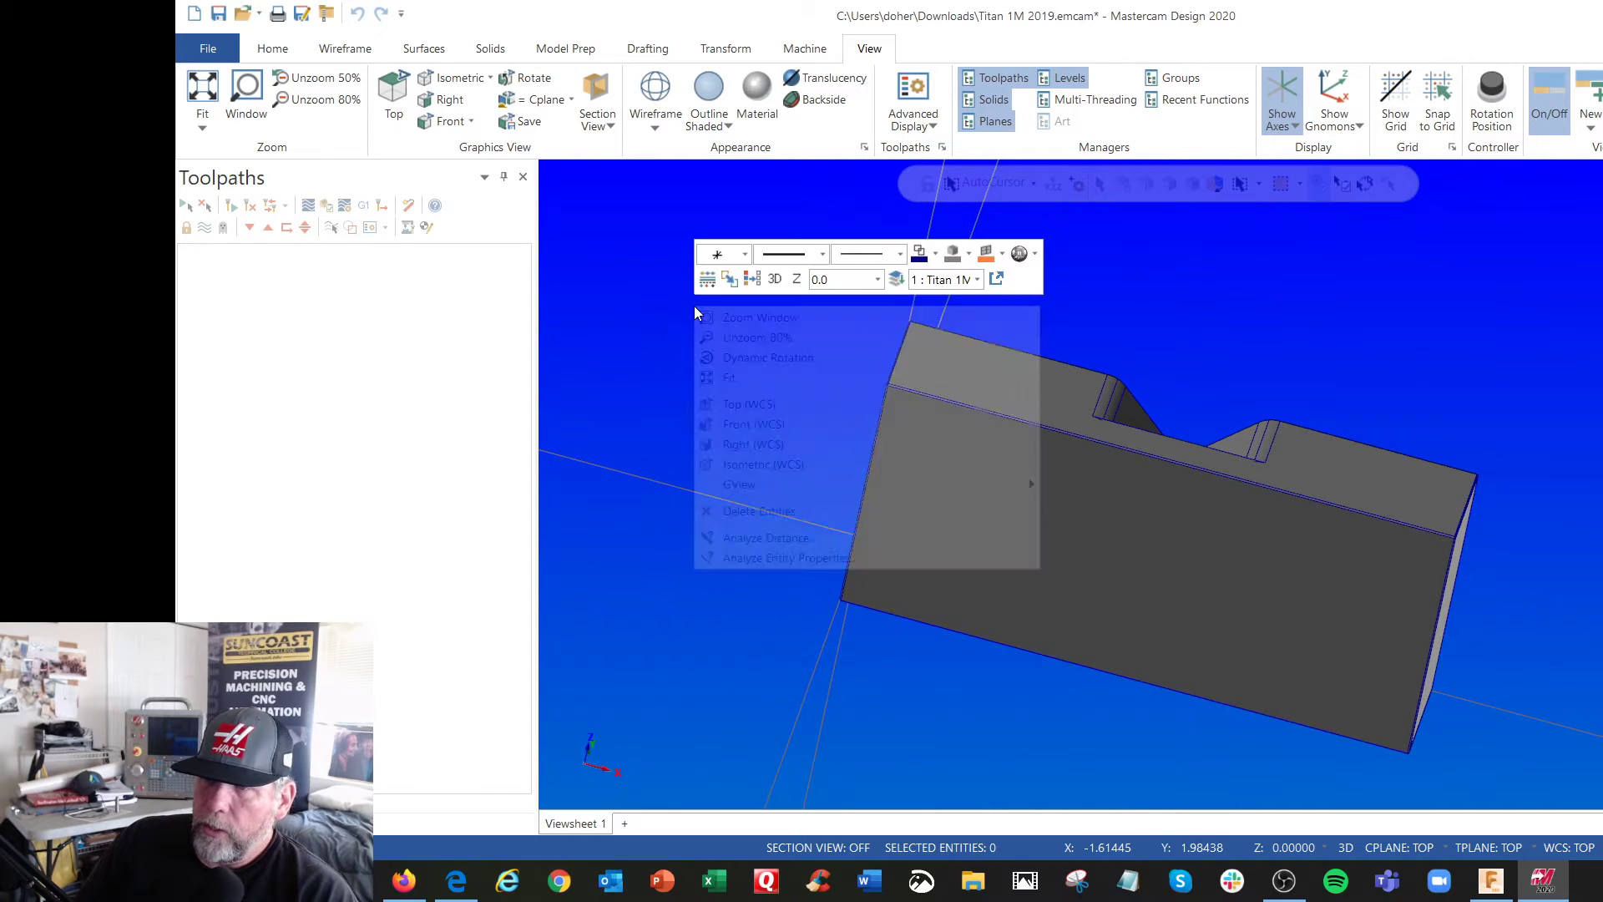
{"action": "left_click", "coordinate": [760, 403]}
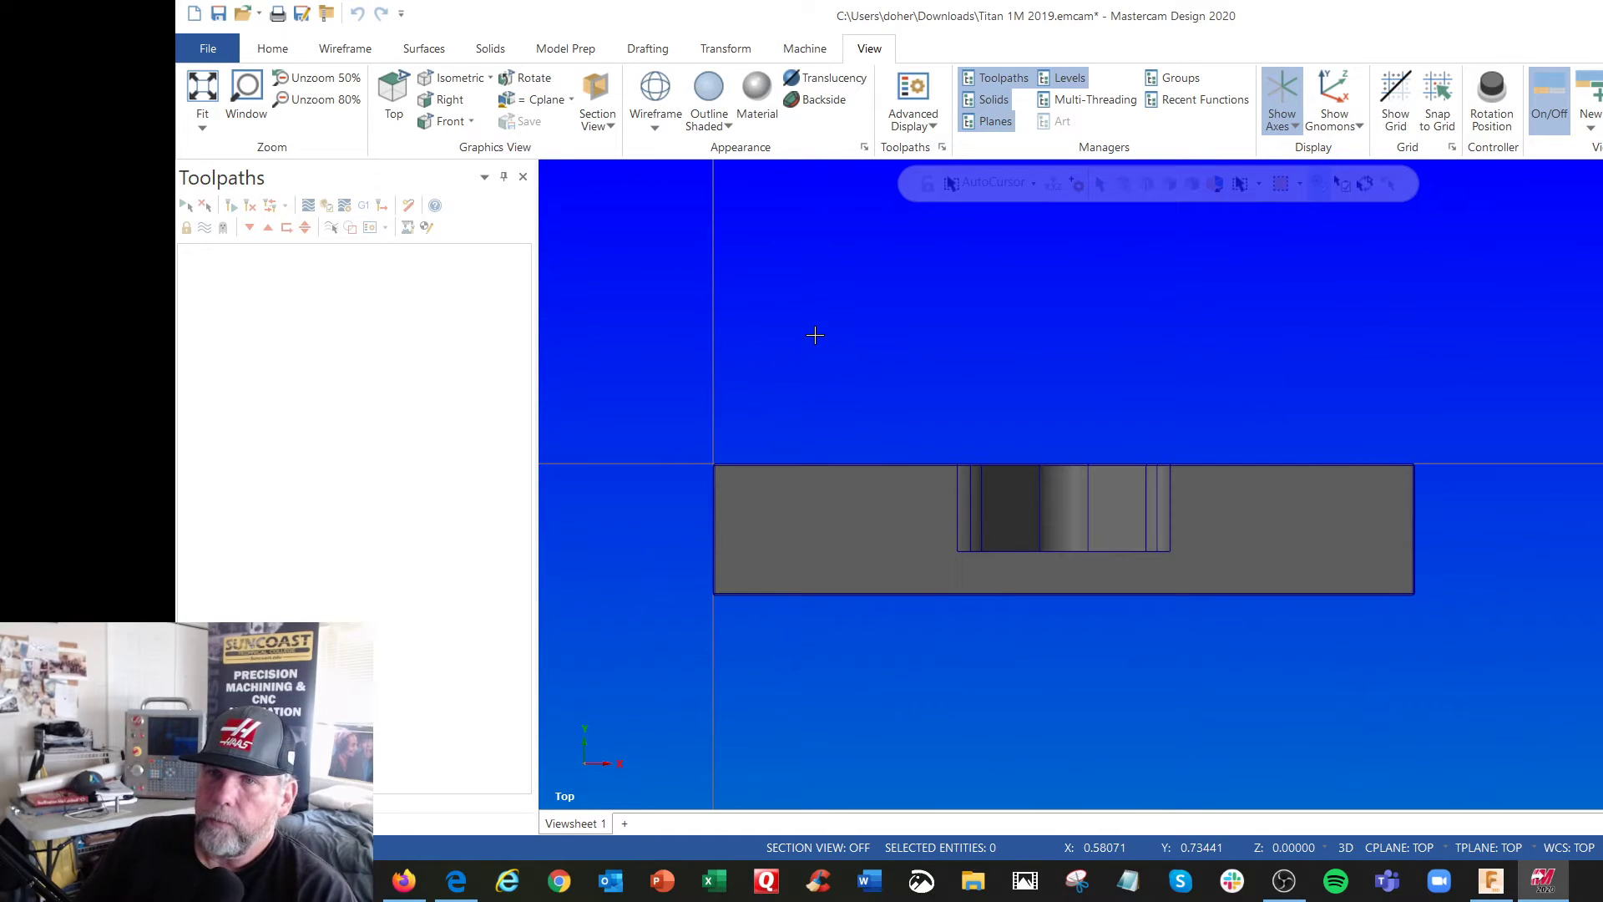
{"action": "left_click", "coordinate": [726, 50]}
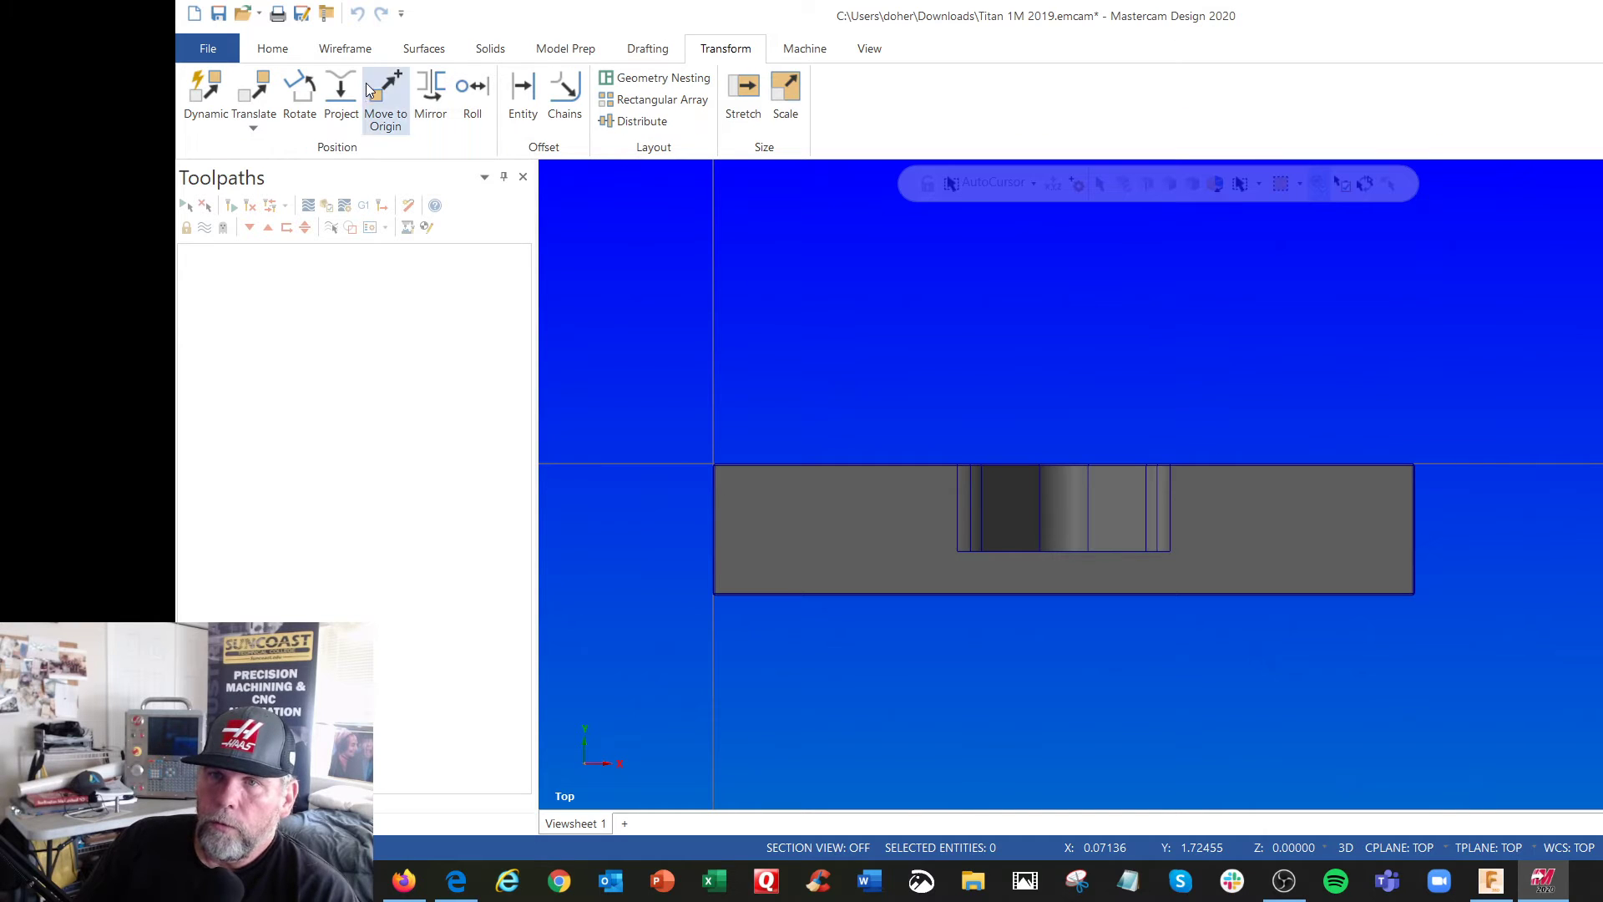
{"action": "left_click", "coordinate": [300, 88]}
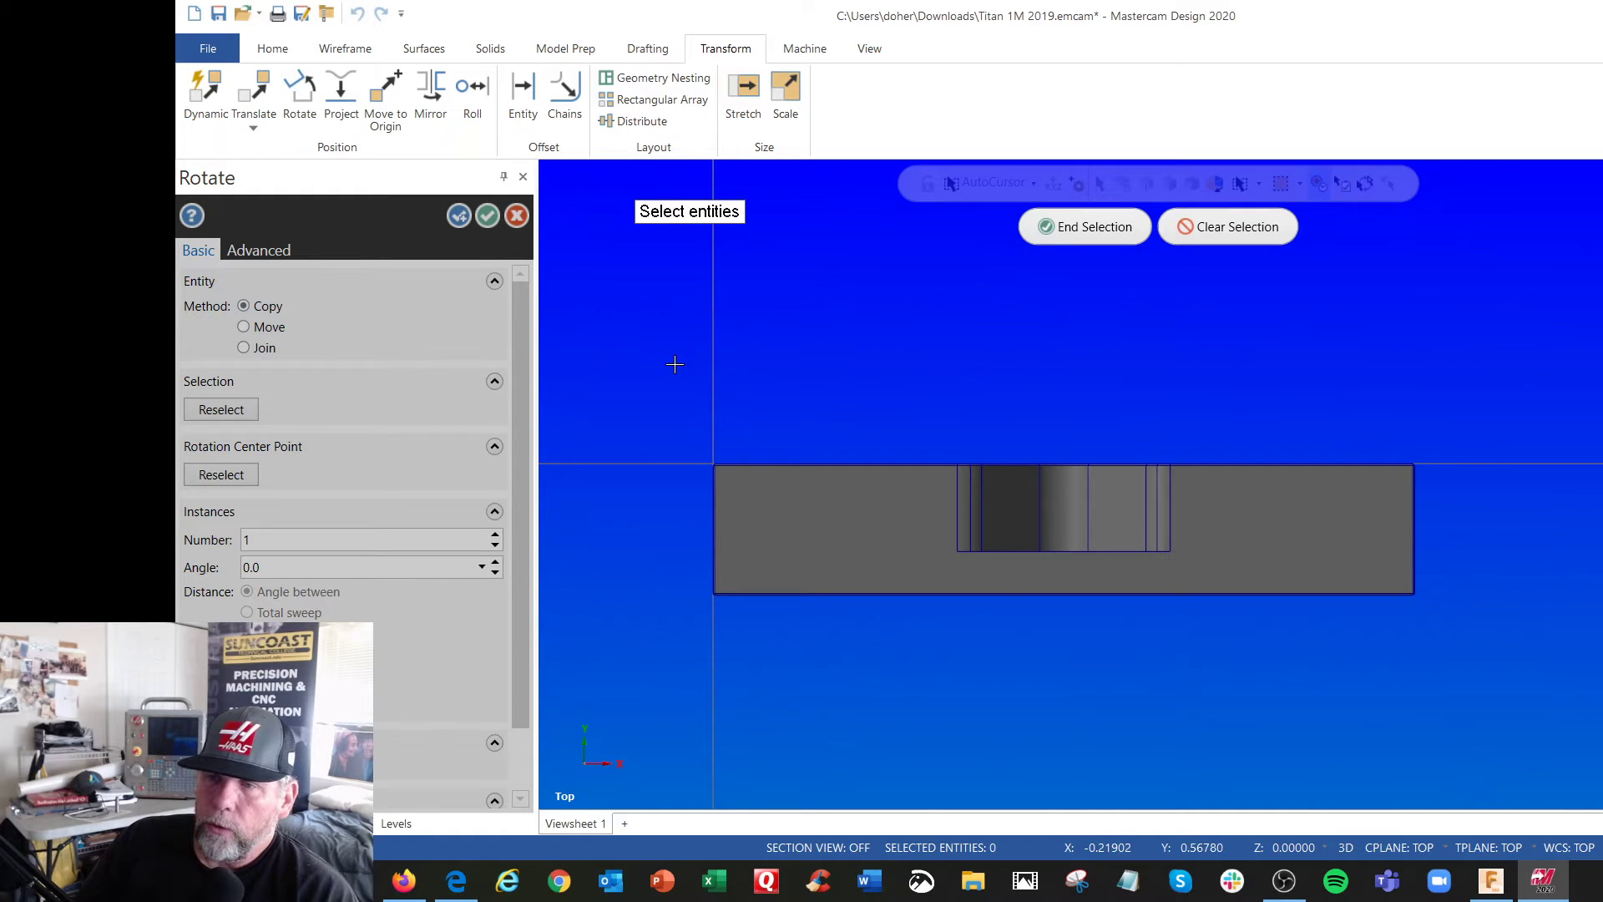
{"action": "left_click_drag", "start_coordinate": [675, 364], "coordinate": [1478, 659]}
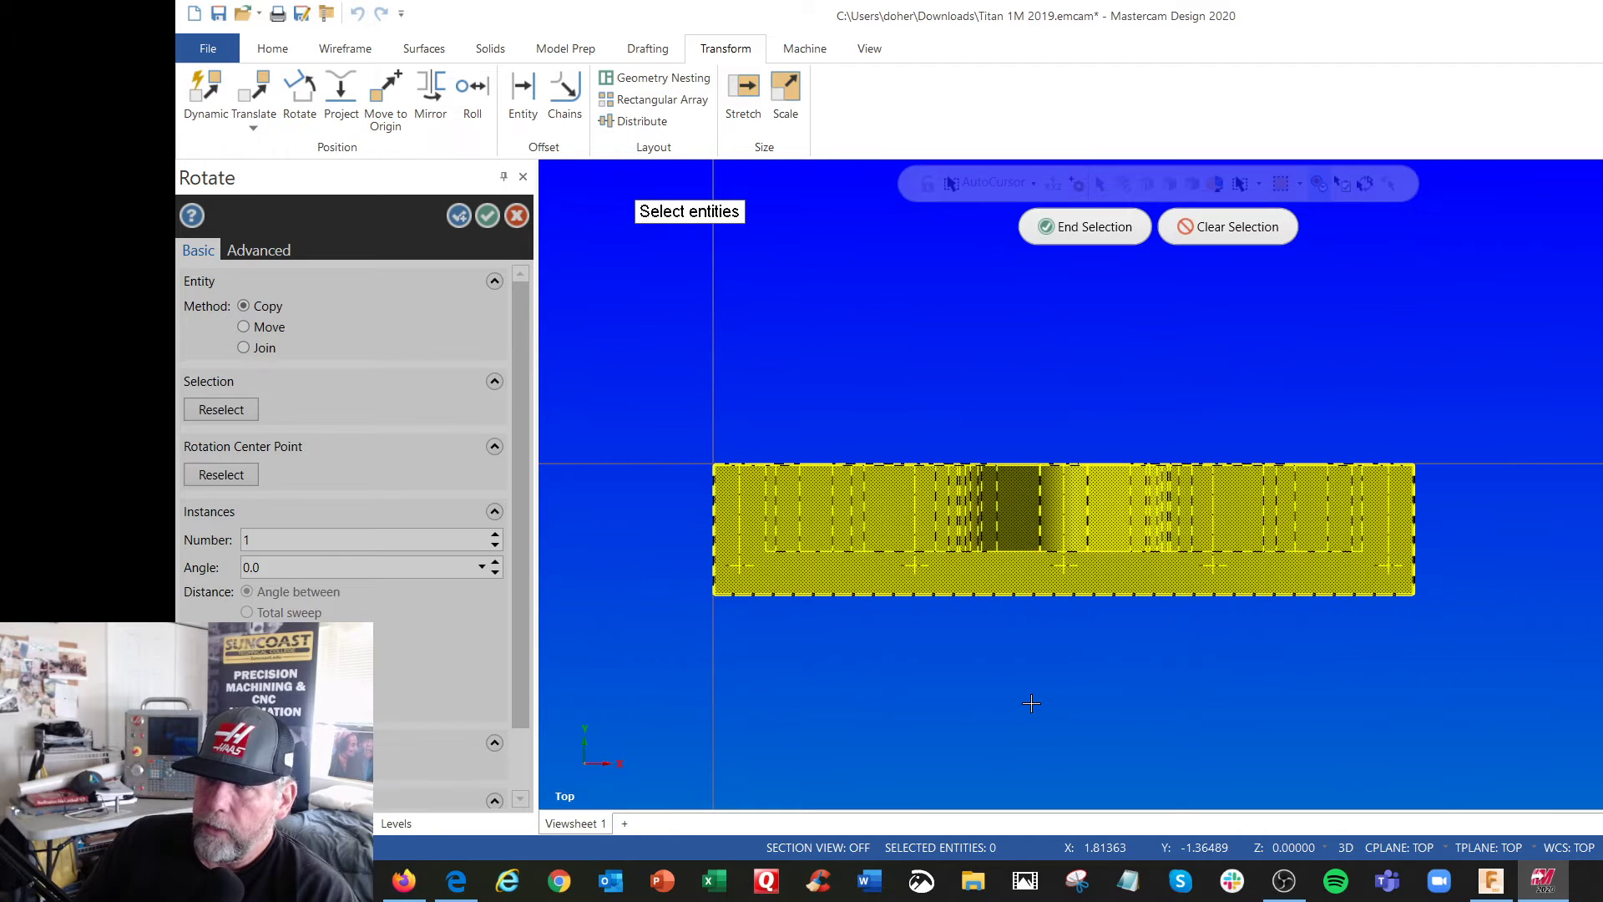
{"action": "left_click", "coordinate": [1077, 226]}
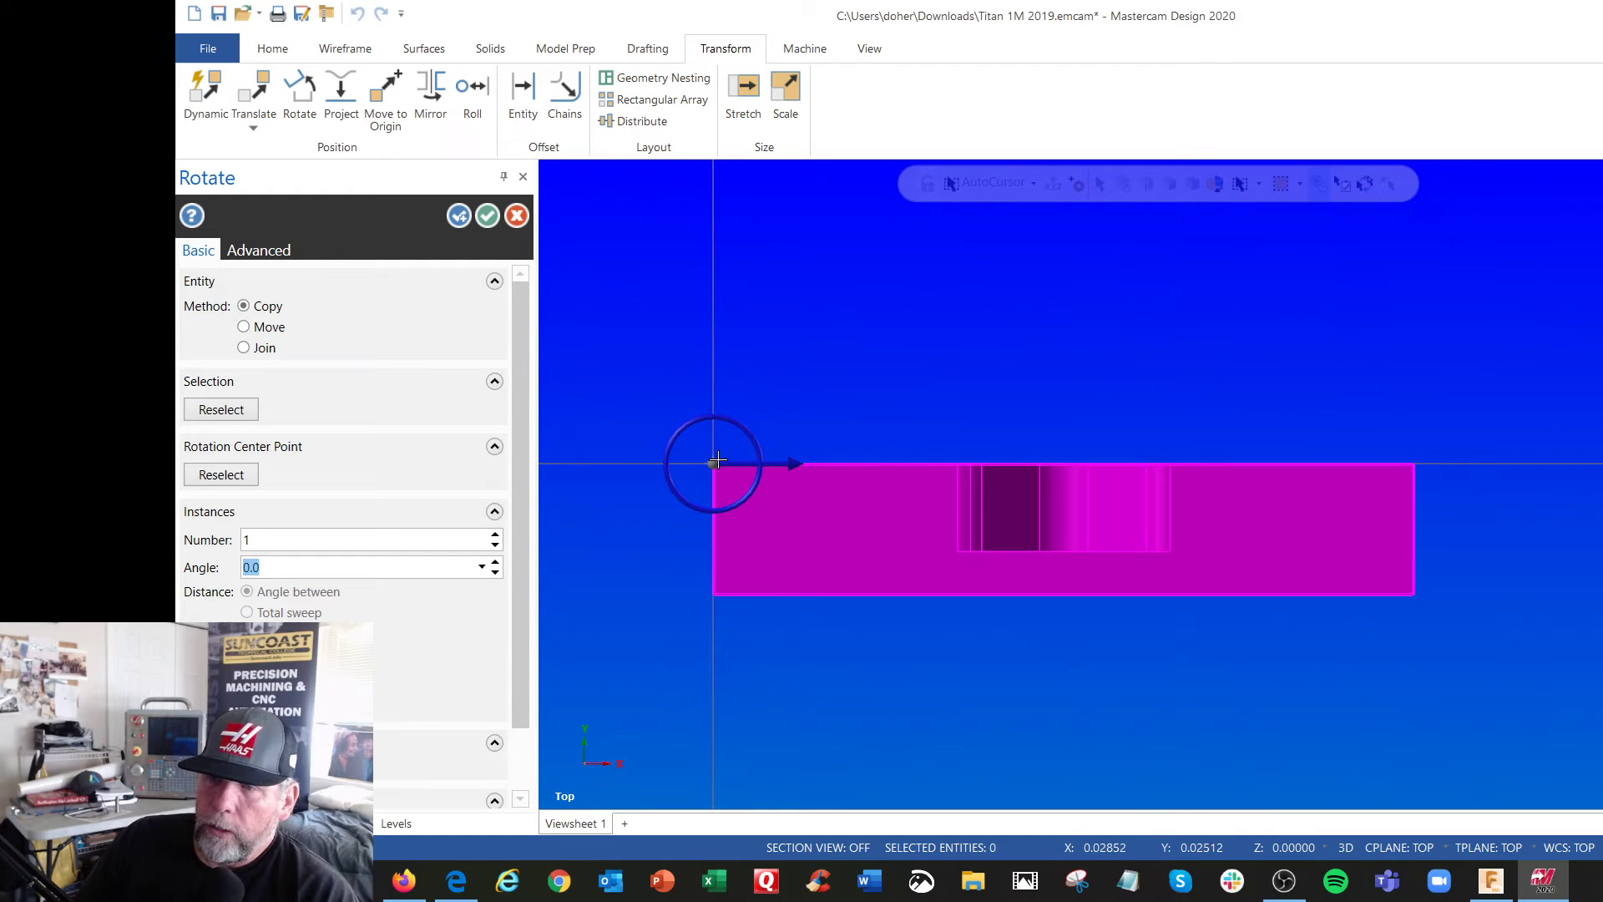
{"action": "mouse_move", "coordinate": [641, 607]}
{"action": "middle_mouse_down"}
{"action": "mouse_move", "coordinate": [637, 468]}
{"action": "mouse_move", "coordinate": [626, 619]}
{"action": "mouse_move", "coordinate": [639, 576]}
{"action": "mouse_move", "coordinate": [650, 615]}
{"action": "middle_mouse_up"}
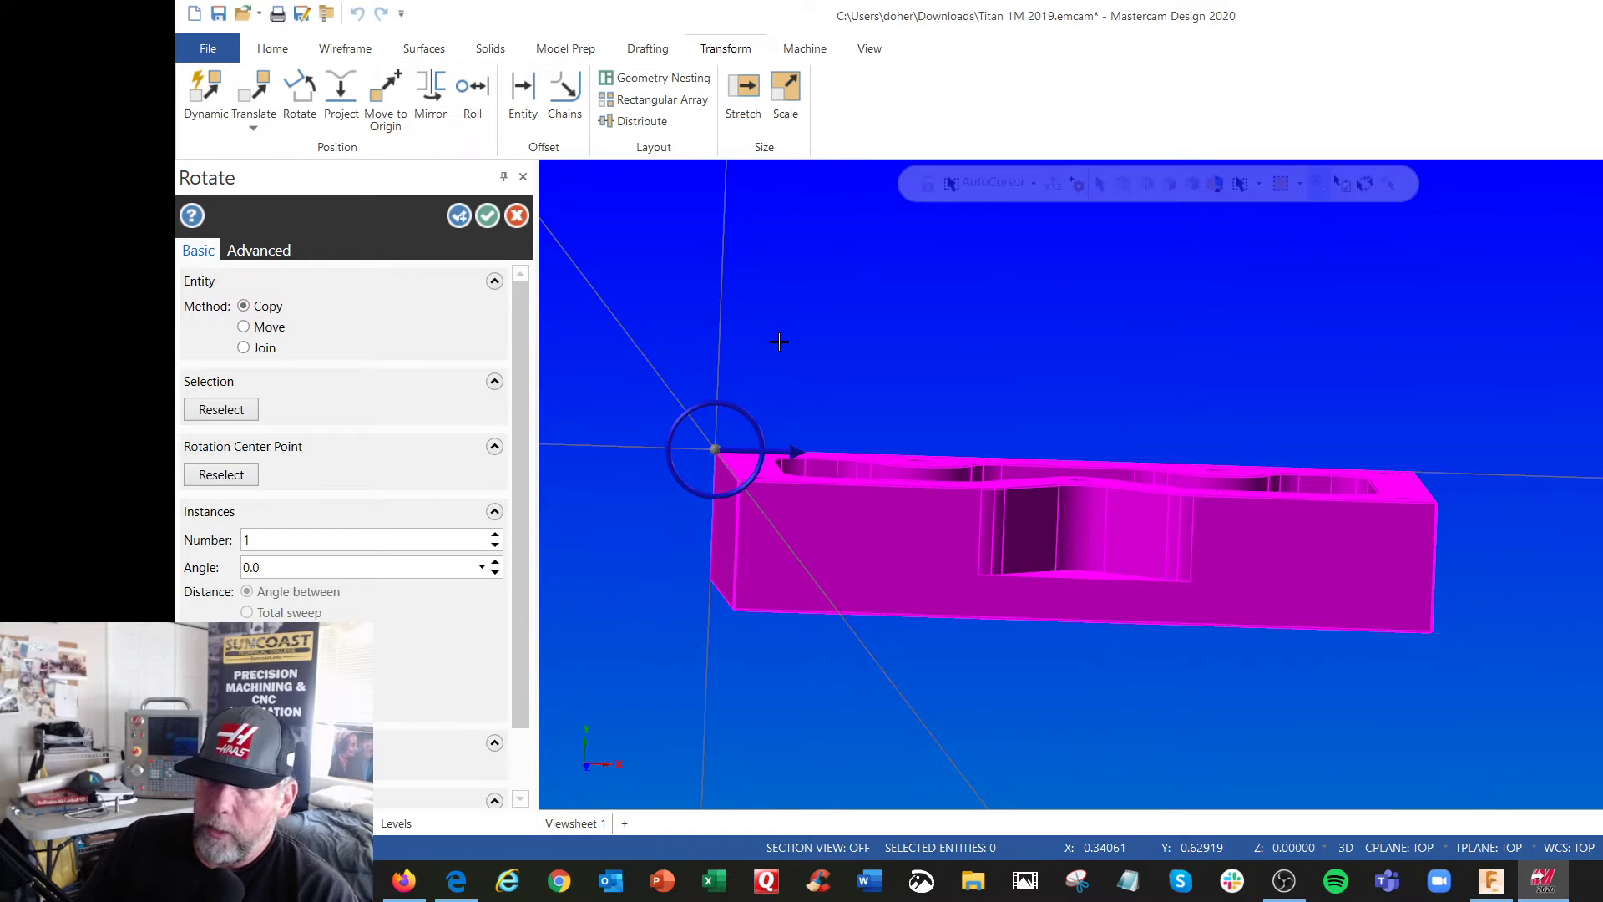
{"action": "left_click", "coordinate": [516, 219]}
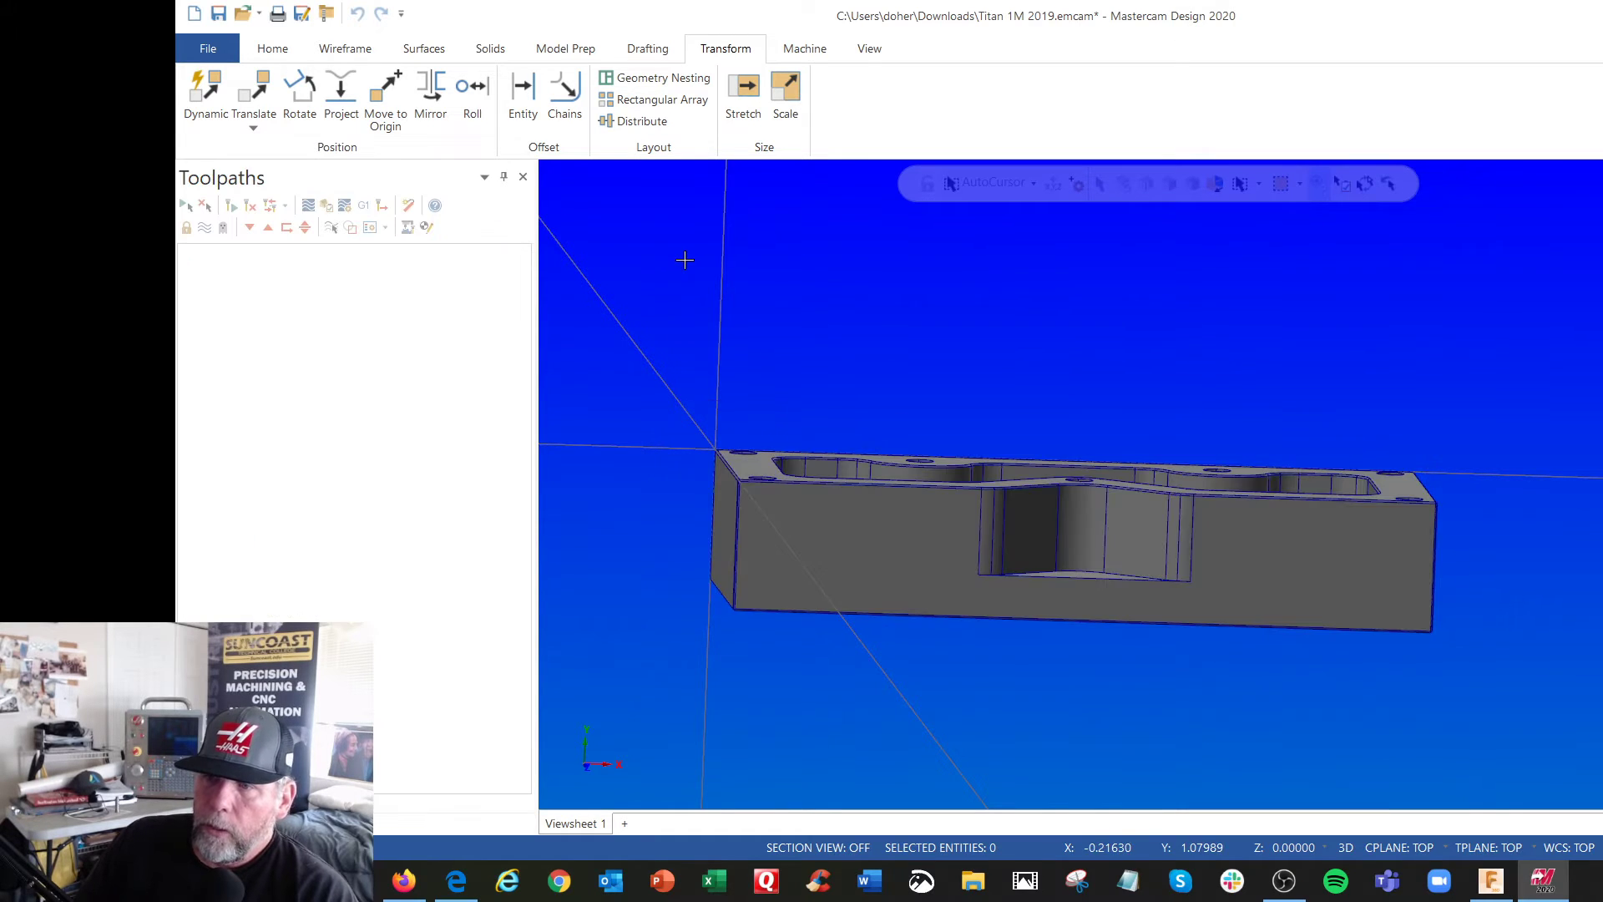
Make the Left plane the active graphics view, WCS, construction plane and tool plane in the Planes manager
{"action": "right_click", "coordinate": [851, 306]}
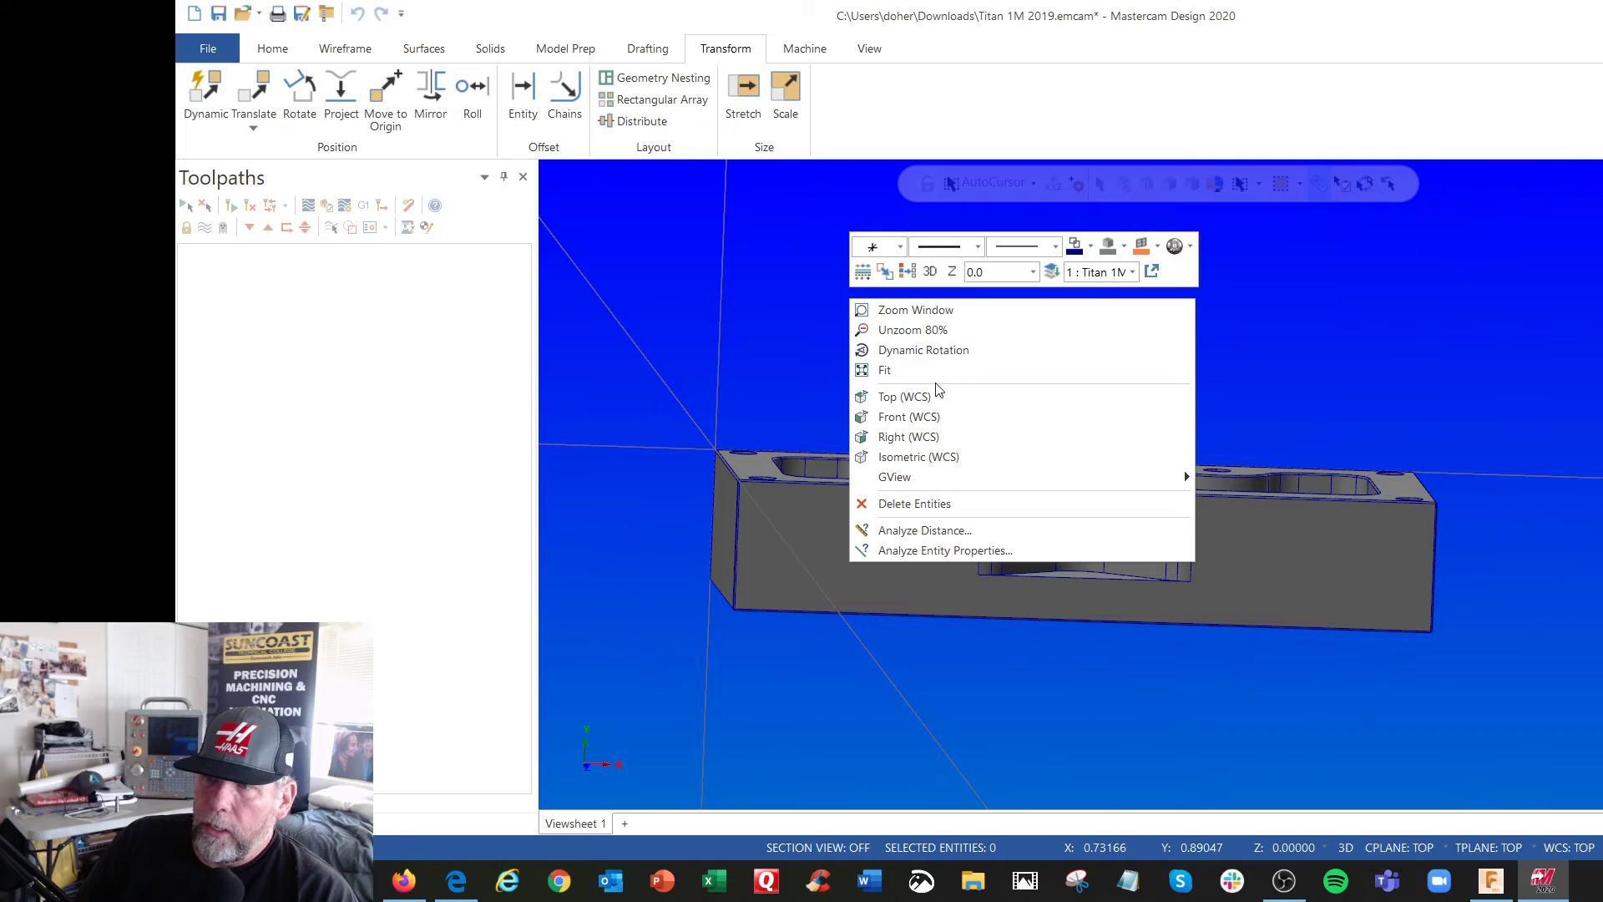
{"action": "left_click", "coordinate": [935, 391]}
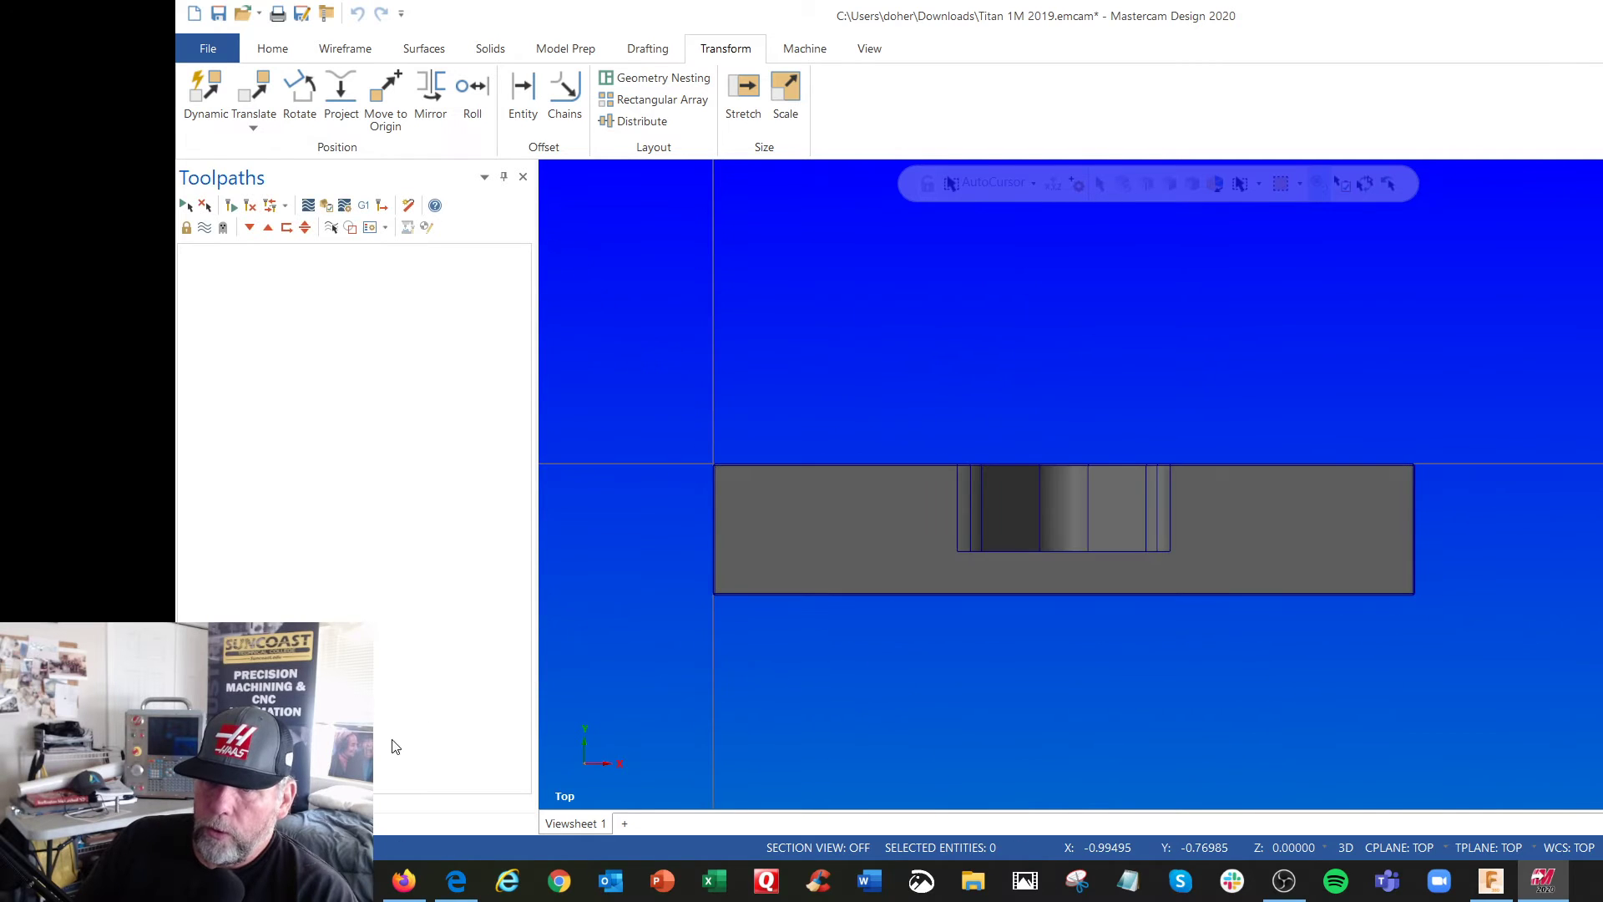
{"action": "left_click", "coordinate": [298, 823]}
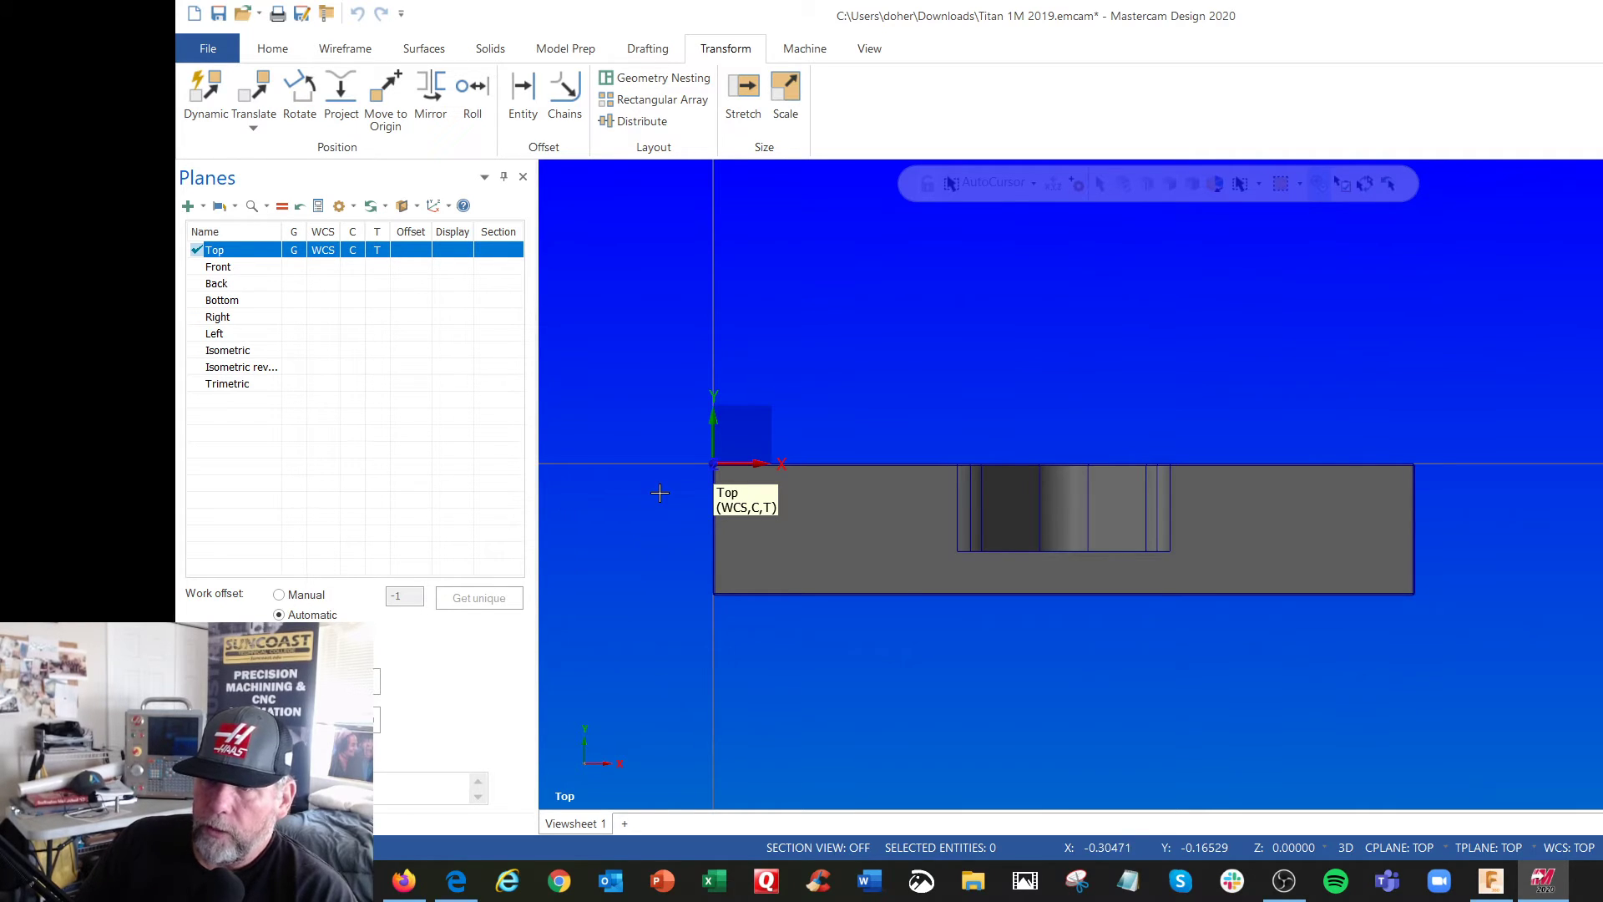
{"action": "double_click", "coordinate": [298, 339]}
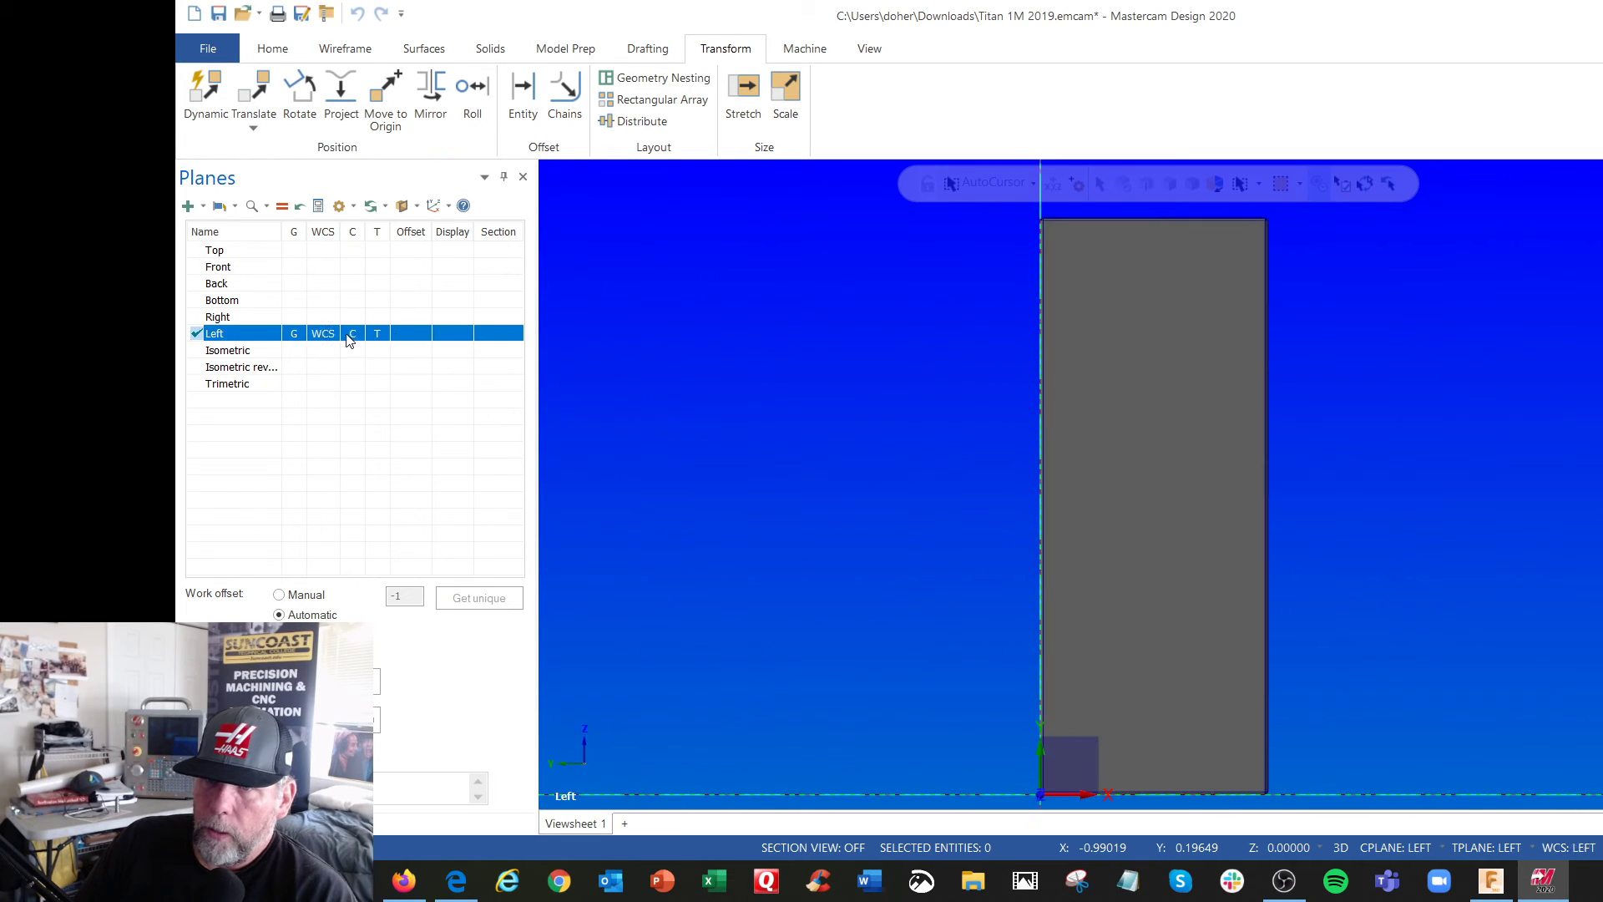
{"action": "scroll", "coordinate": [705, 369], "scroll_direction": "down", "scroll_amount": 4}
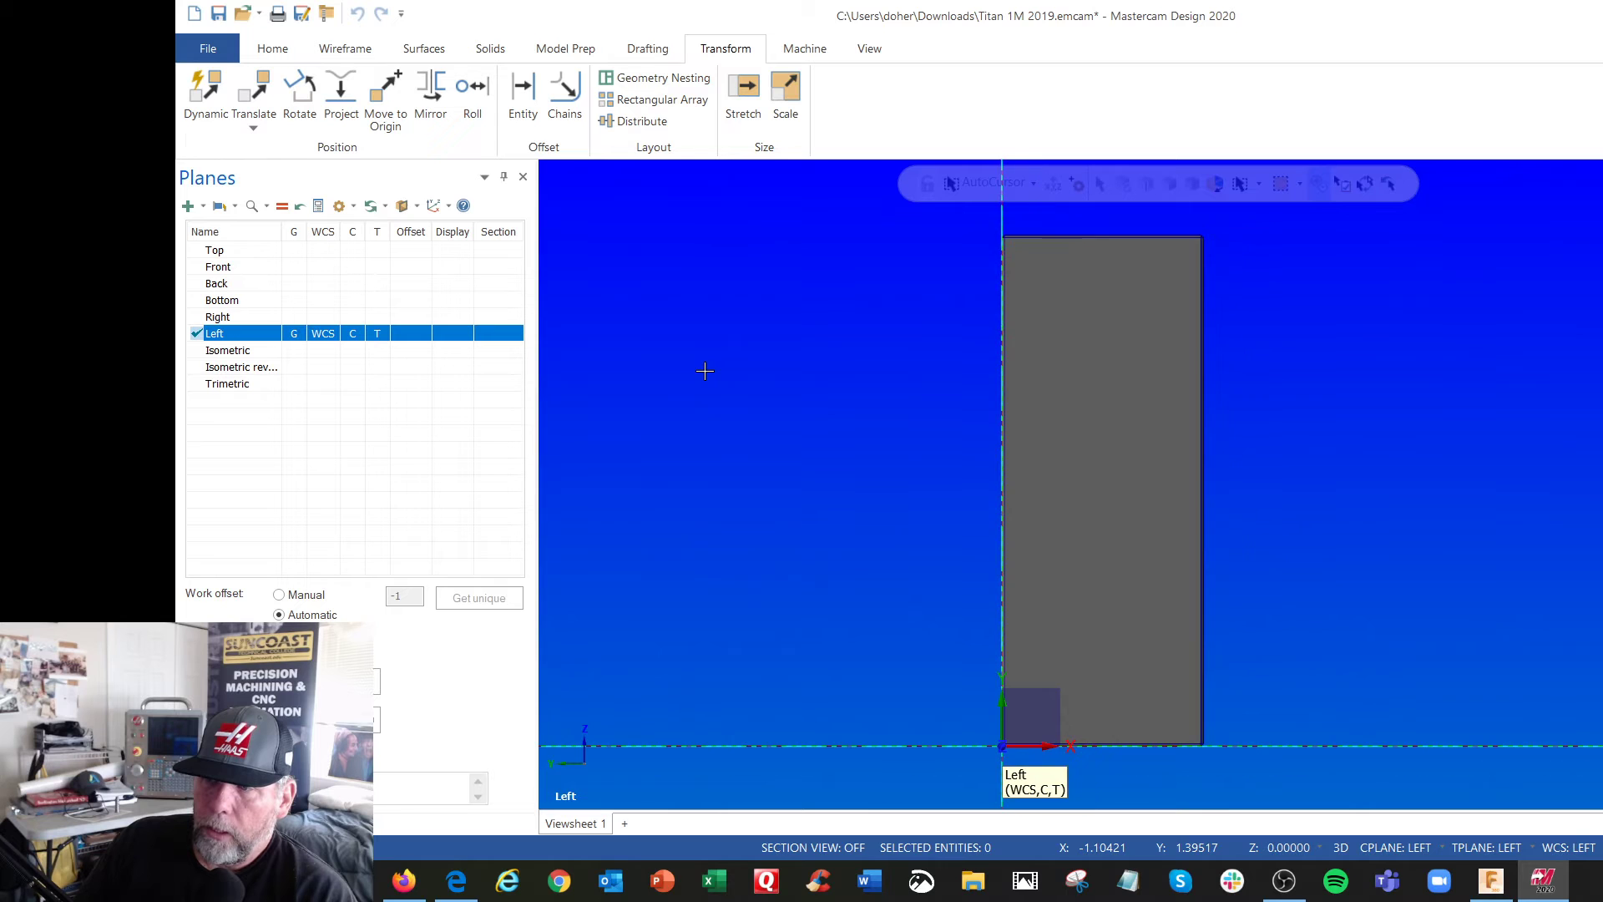
{"action": "mouse_move", "coordinate": [755, 400]}
{"action": "middle_mouse_down"}
{"action": "mouse_move", "coordinate": [707, 407]}
{"action": "mouse_move", "coordinate": [837, 404]}
{"action": "mouse_move", "coordinate": [740, 414]}
{"action": "middle_mouse_up"}
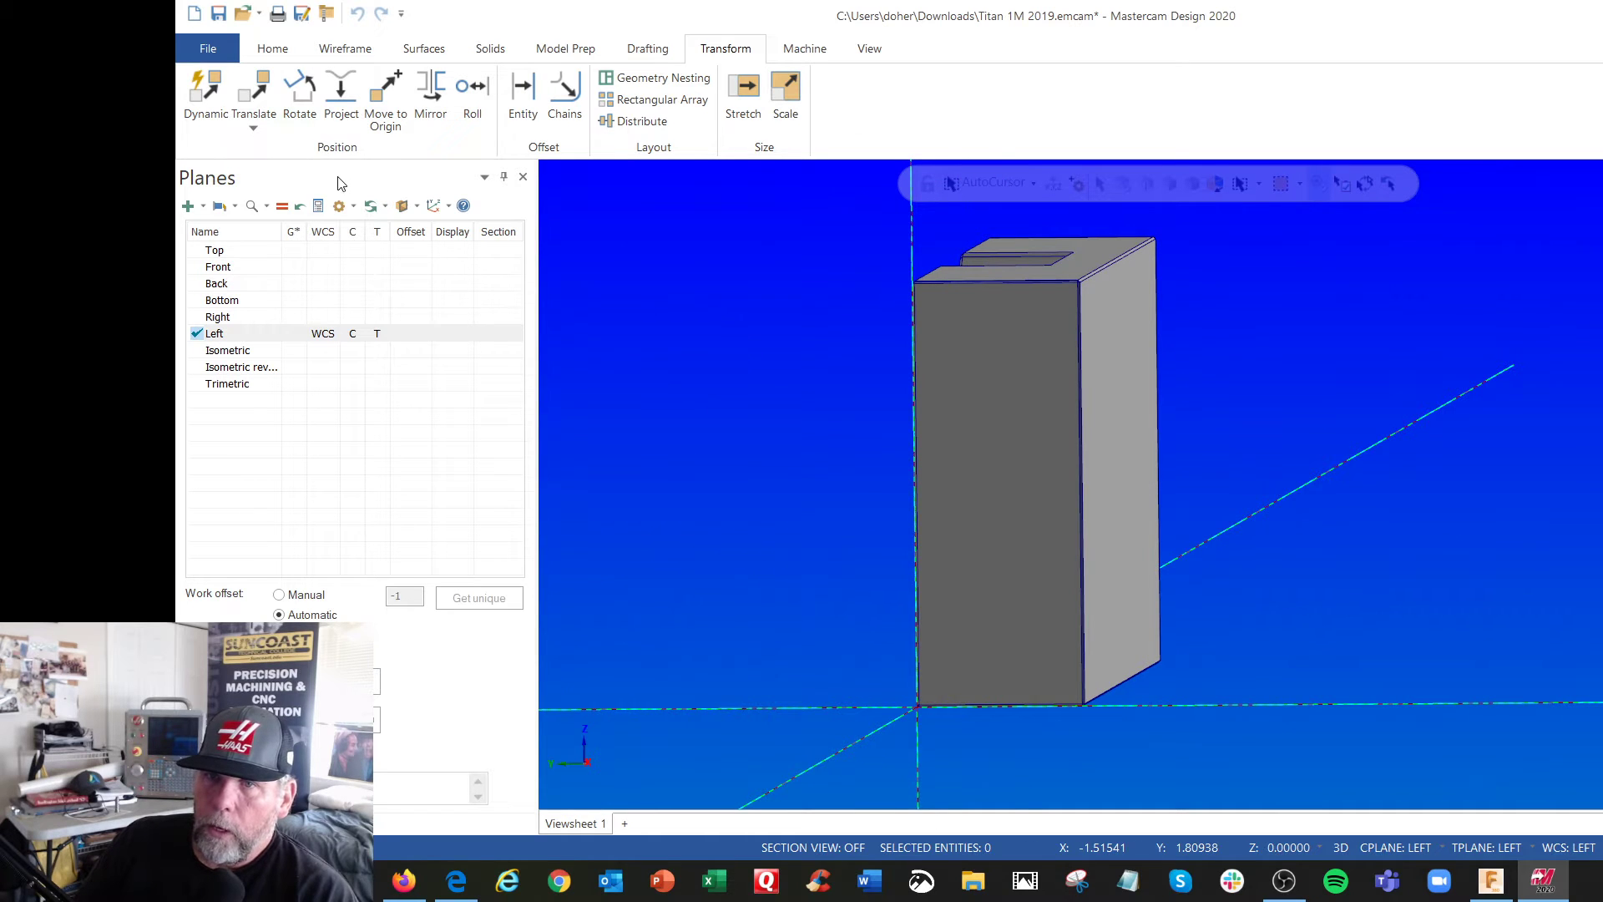
Start a Rotate of the solid body with the Move method, swinging it to -90° about the origin in the Left plane
{"action": "left_click", "coordinate": [299, 107]}
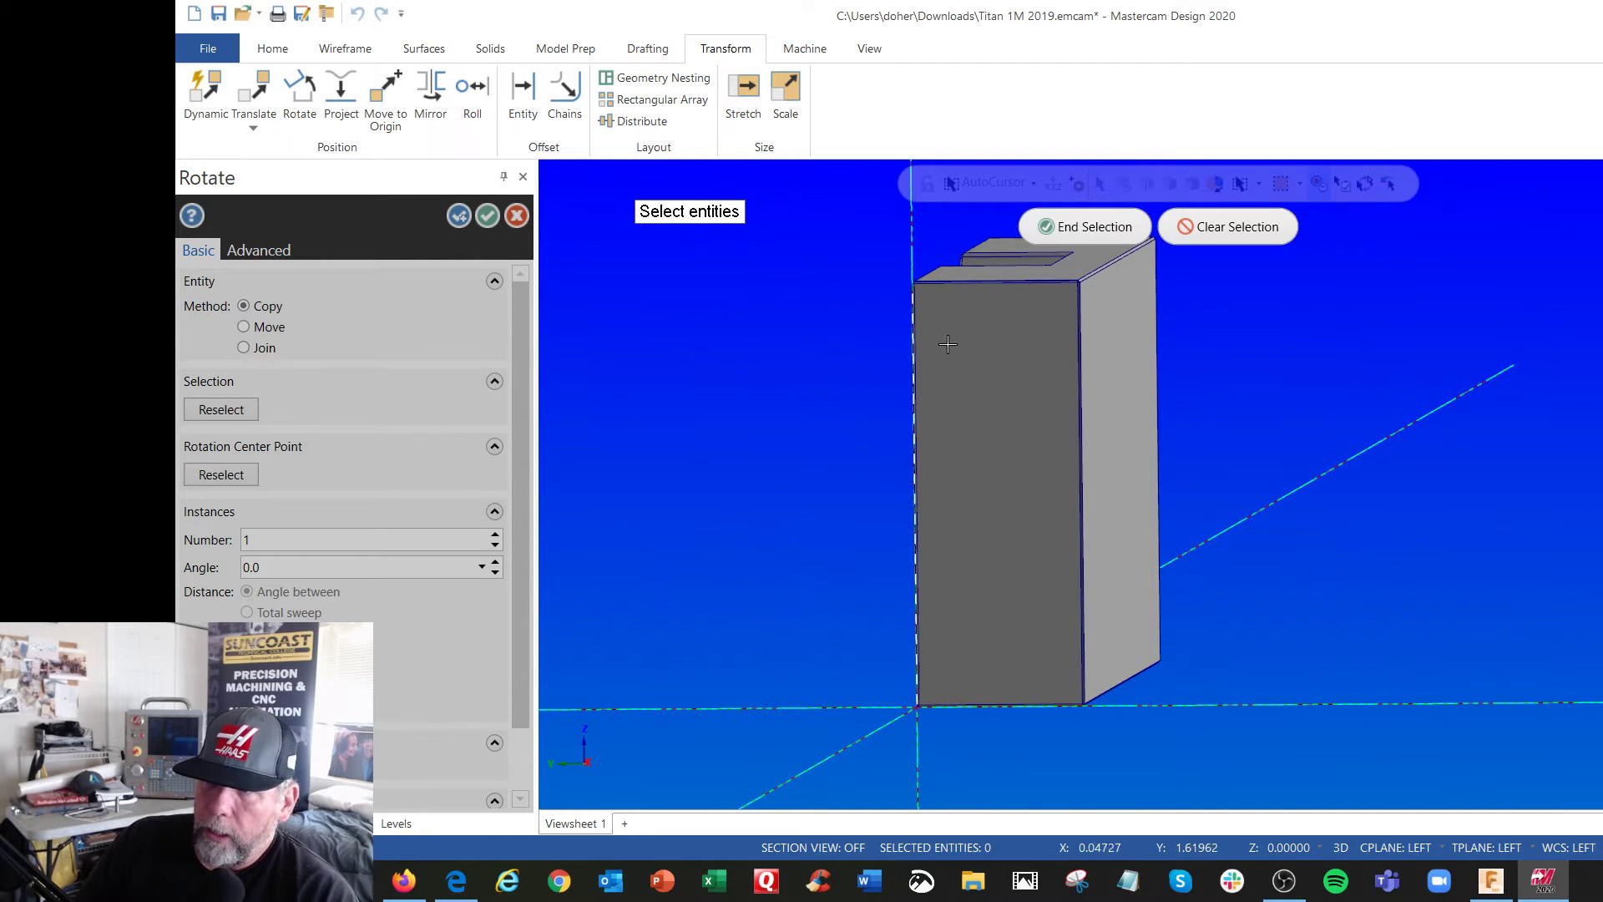
{"action": "left_click", "coordinate": [993, 335]}
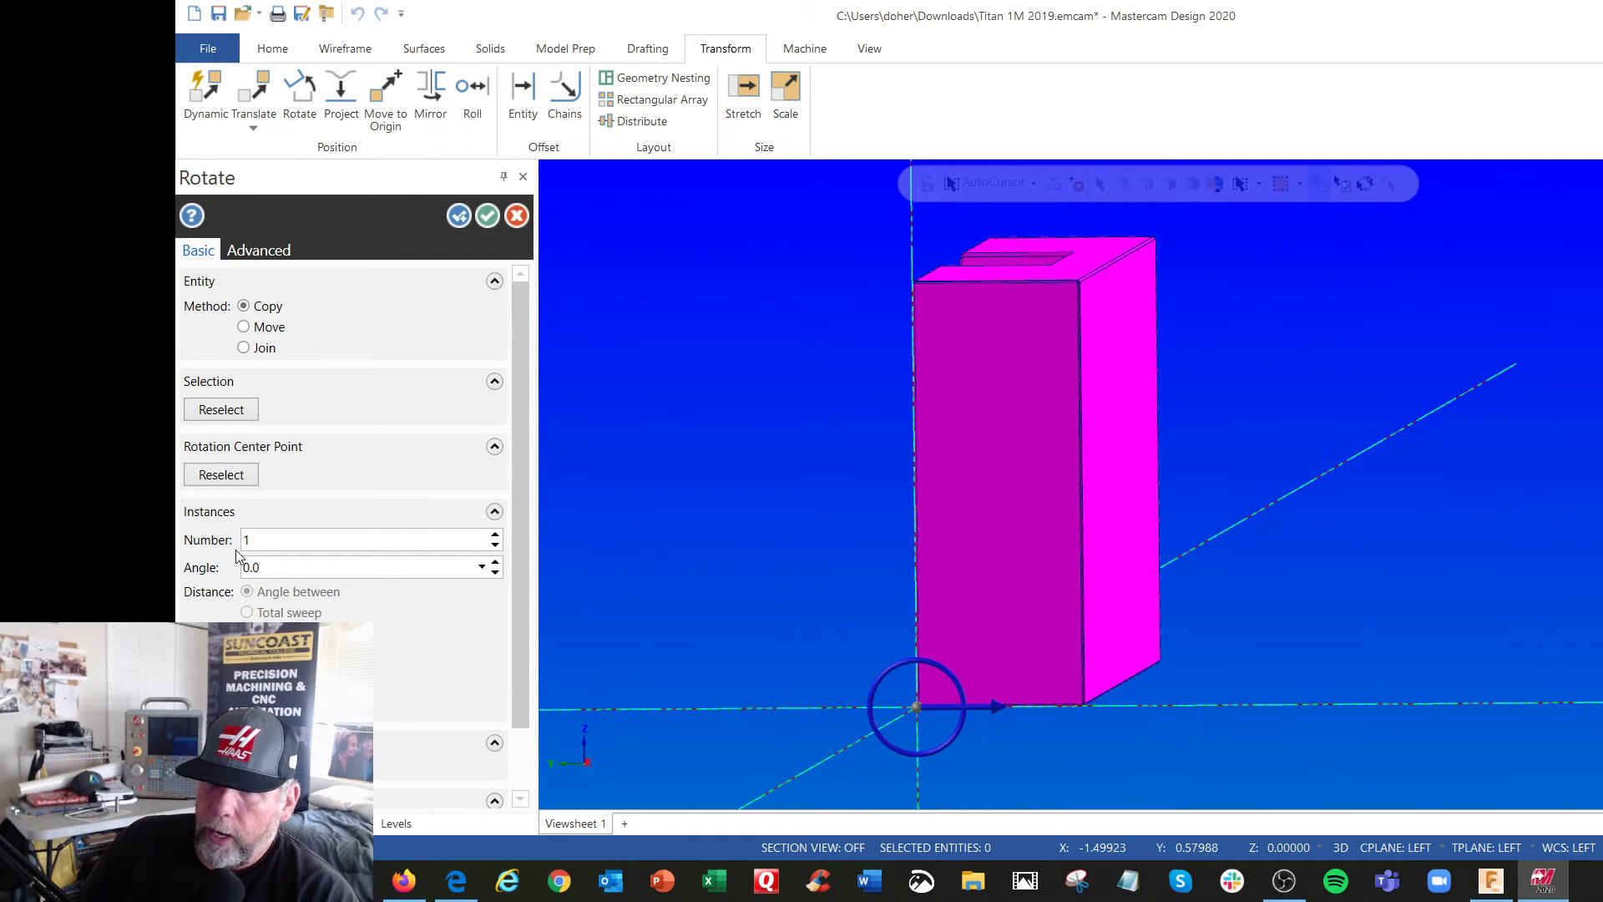
{"action": "left_click", "coordinate": [243, 326]}
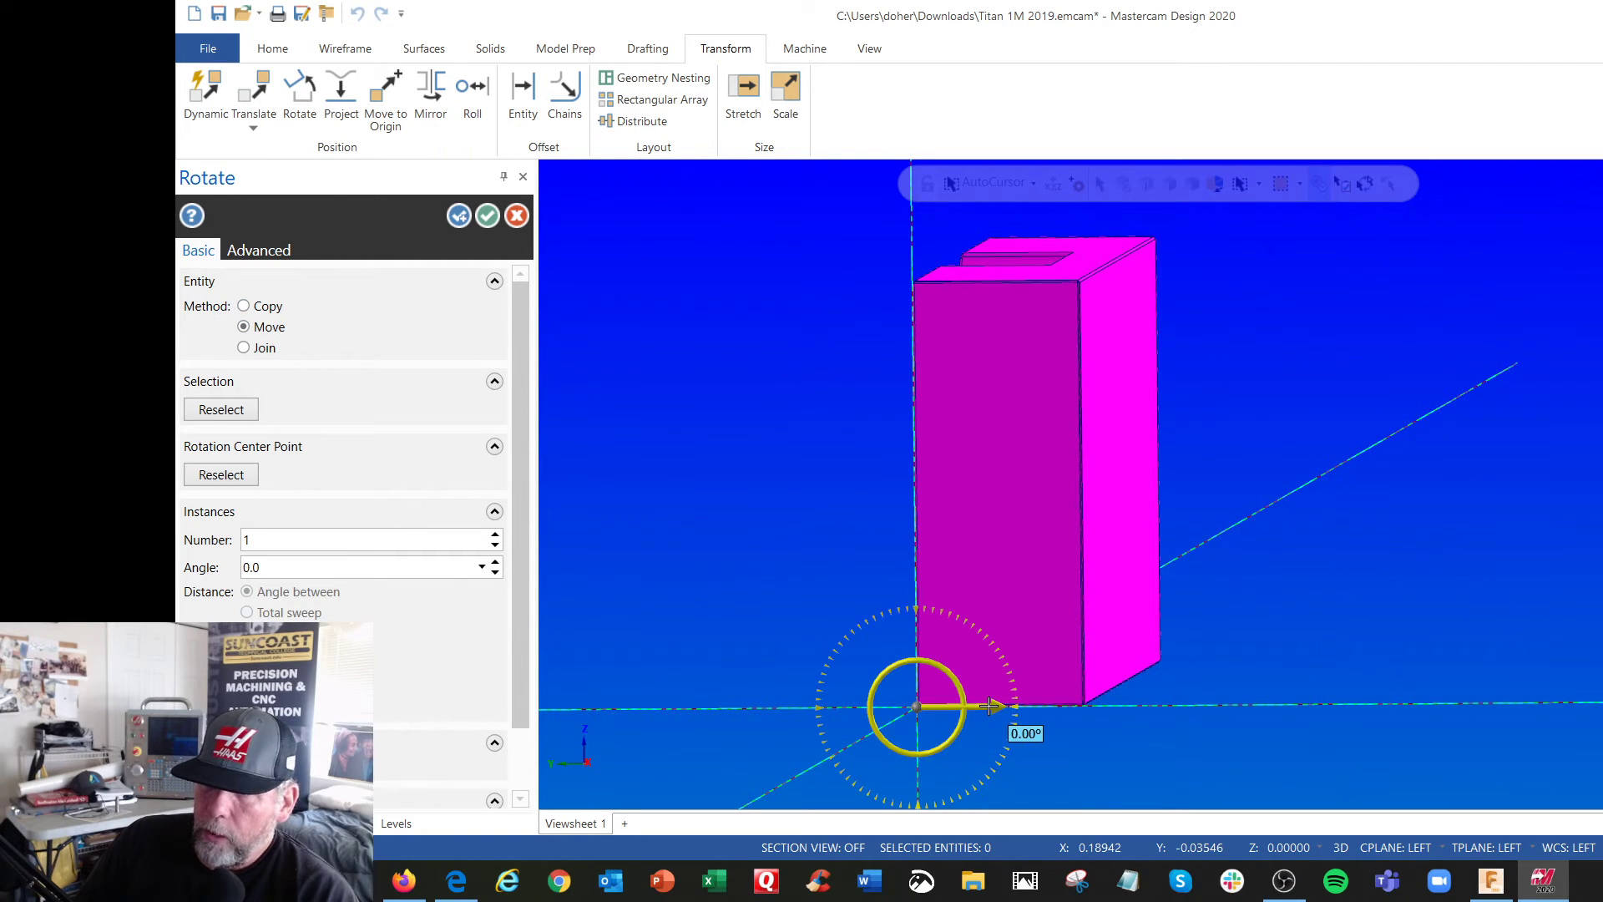
{"action": "left_click_drag", "start_coordinate": [990, 705], "coordinate": [939, 783]}
{"action": "scroll", "coordinate": [939, 783], "scroll_direction": "up", "scroll_amount": 3}
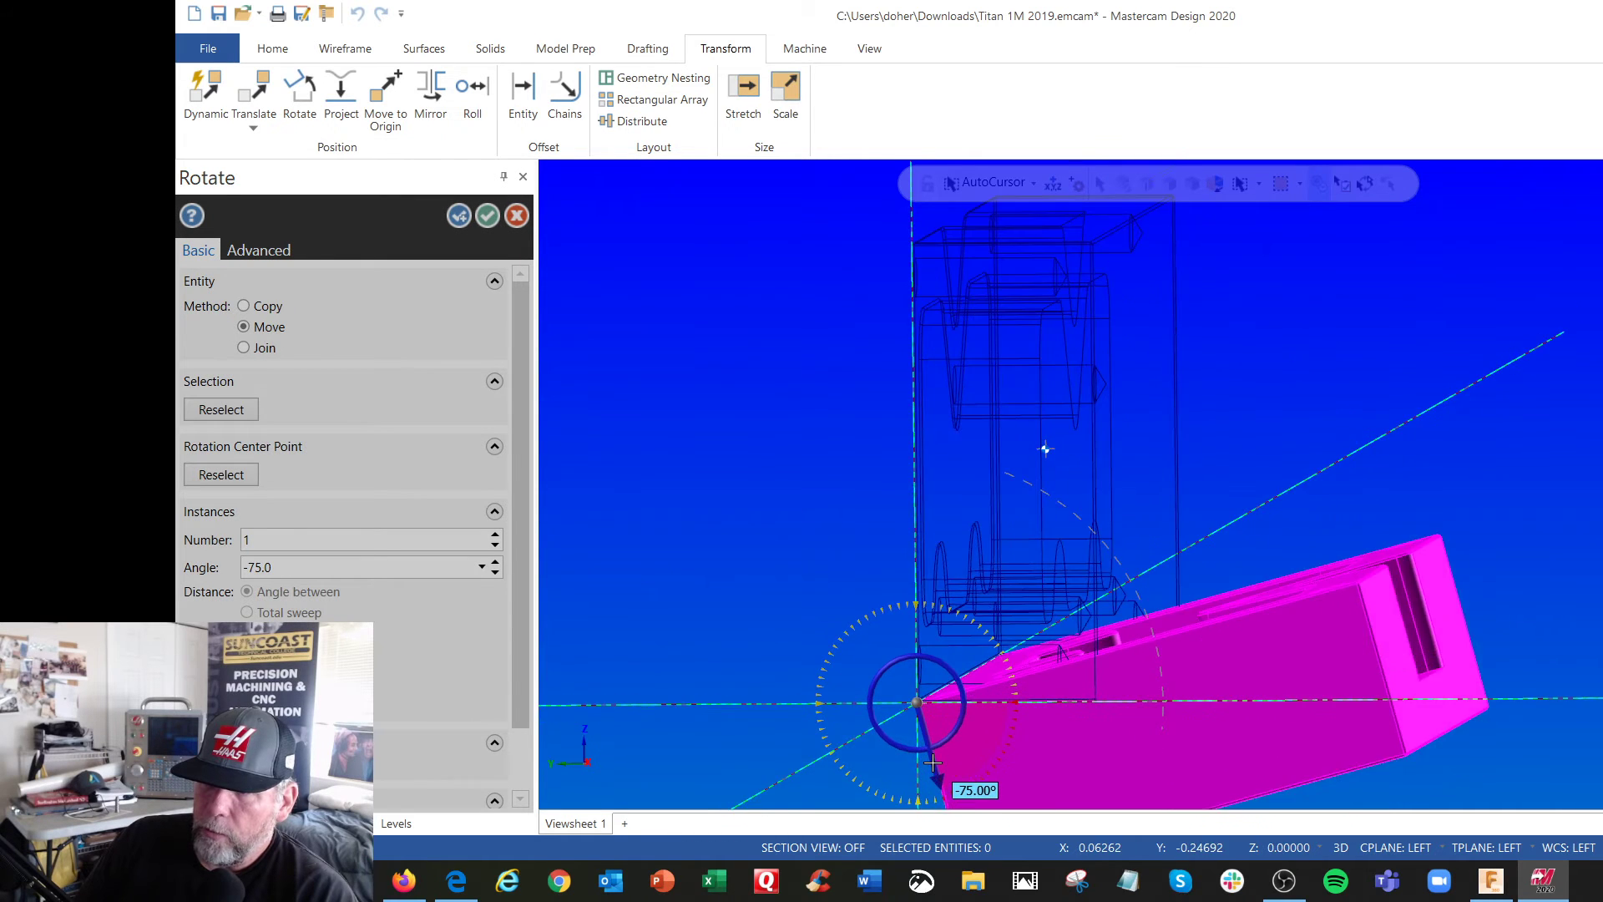
{"action": "left_click_drag", "start_coordinate": [930, 743], "coordinate": [907, 752]}
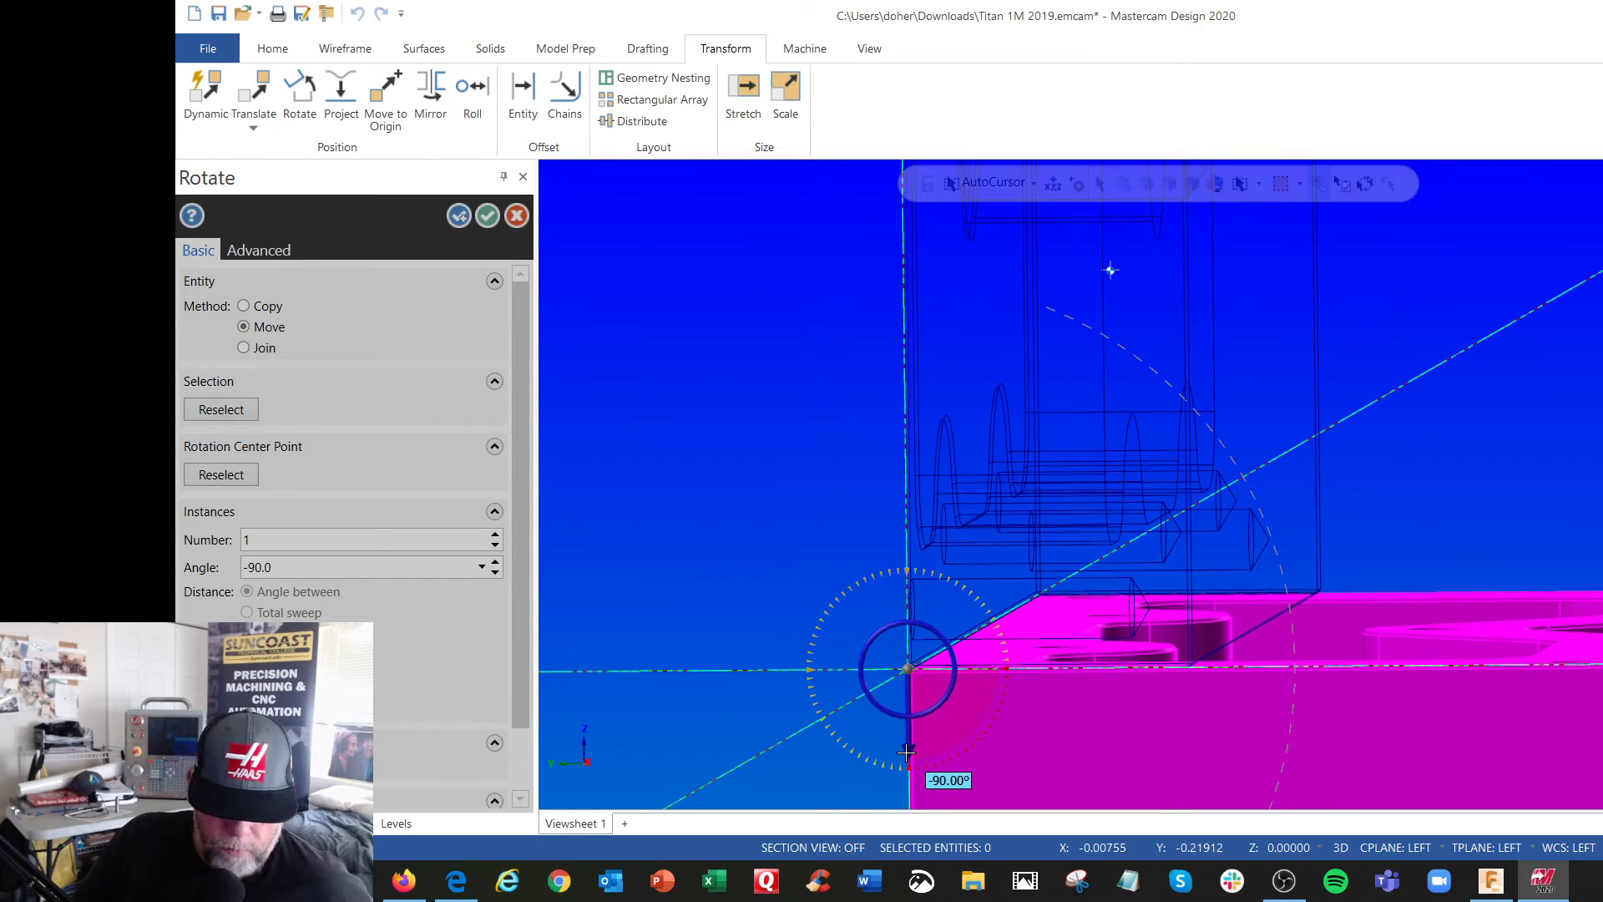
Enter an exact rotation angle of -90°, preview it in the Isometric (WCS) view, and apply the rotation
{"action": "left_click", "coordinate": [907, 753]}
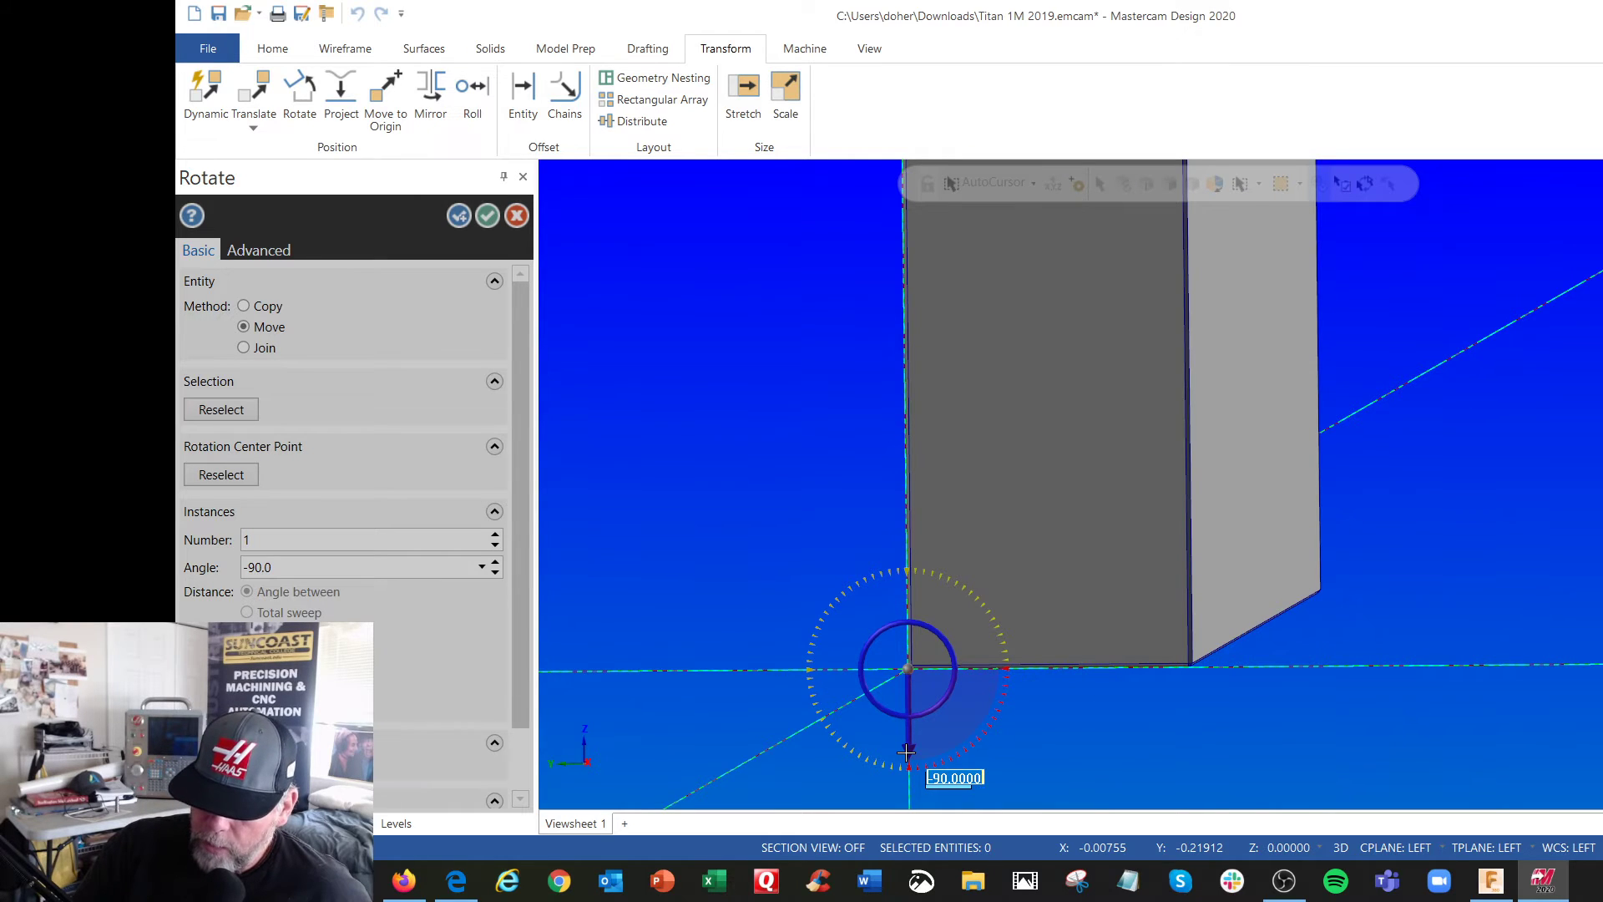
{"action": "type", "text": "-90."}
{"action": "key", "text": "Return"}
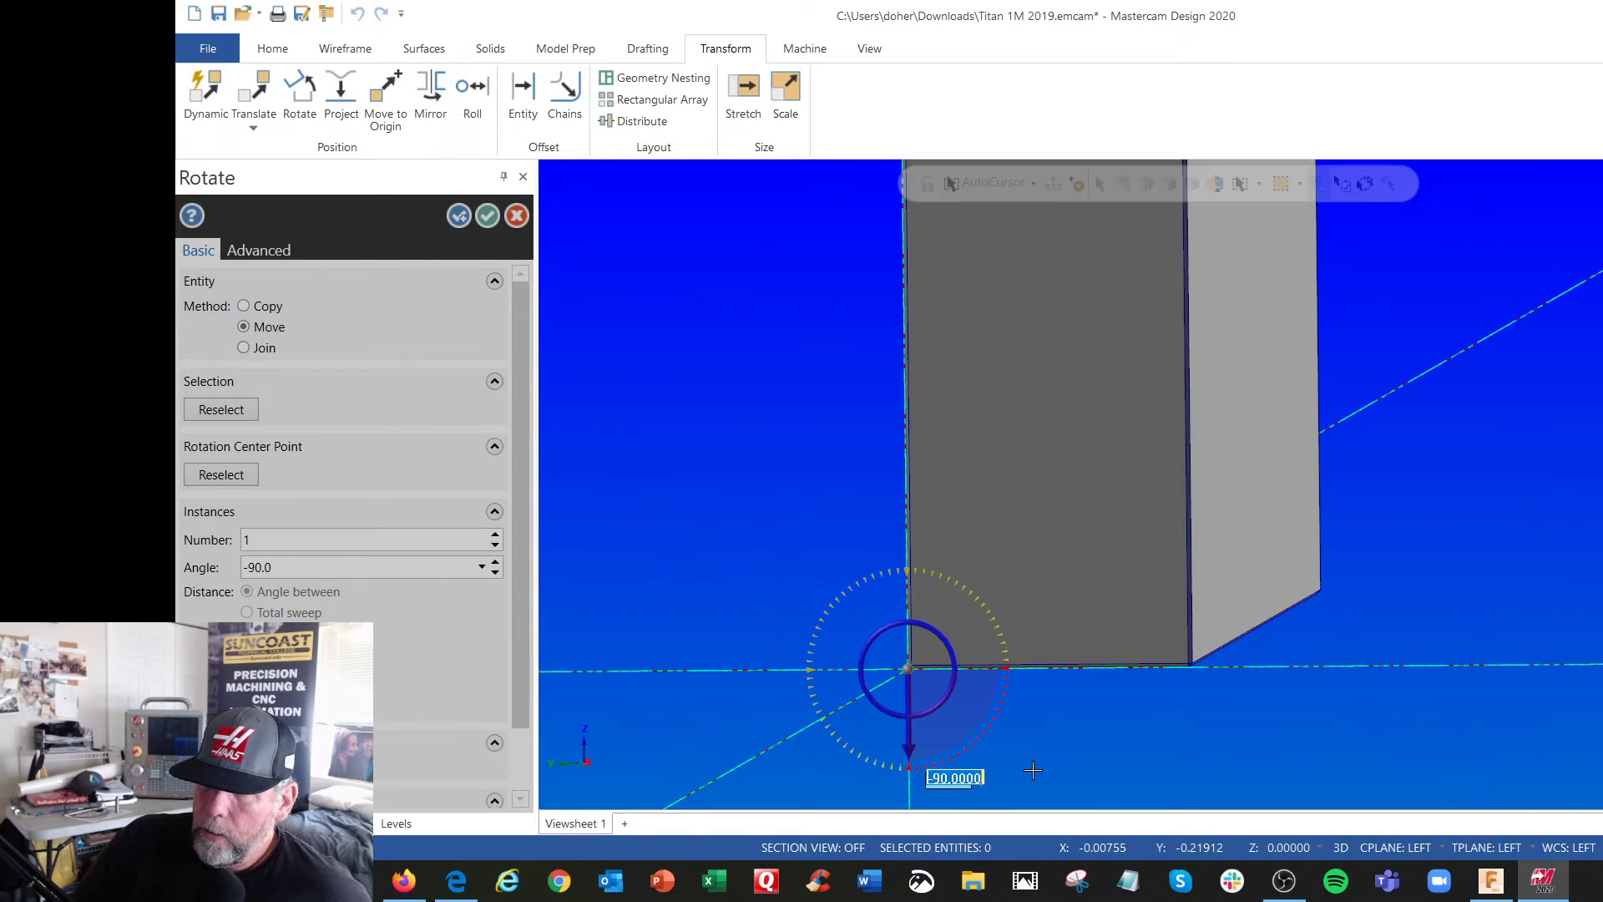
{"action": "key", "text": "Return"}
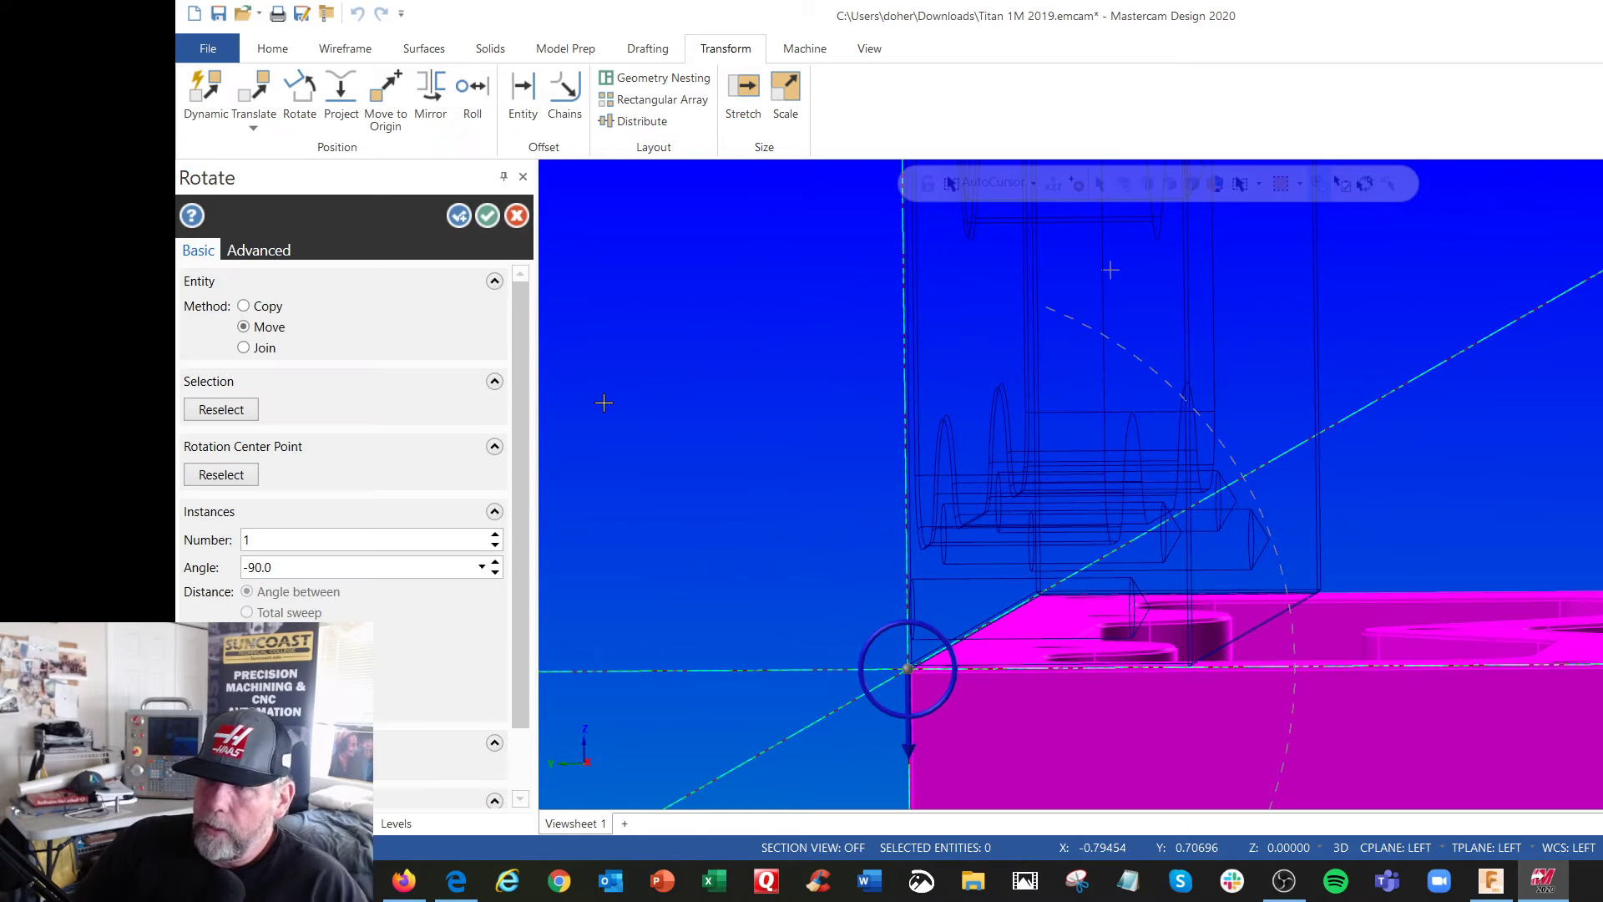
{"action": "right_click", "coordinate": [629, 331]}
{"action": "left_click", "coordinate": [686, 493]}
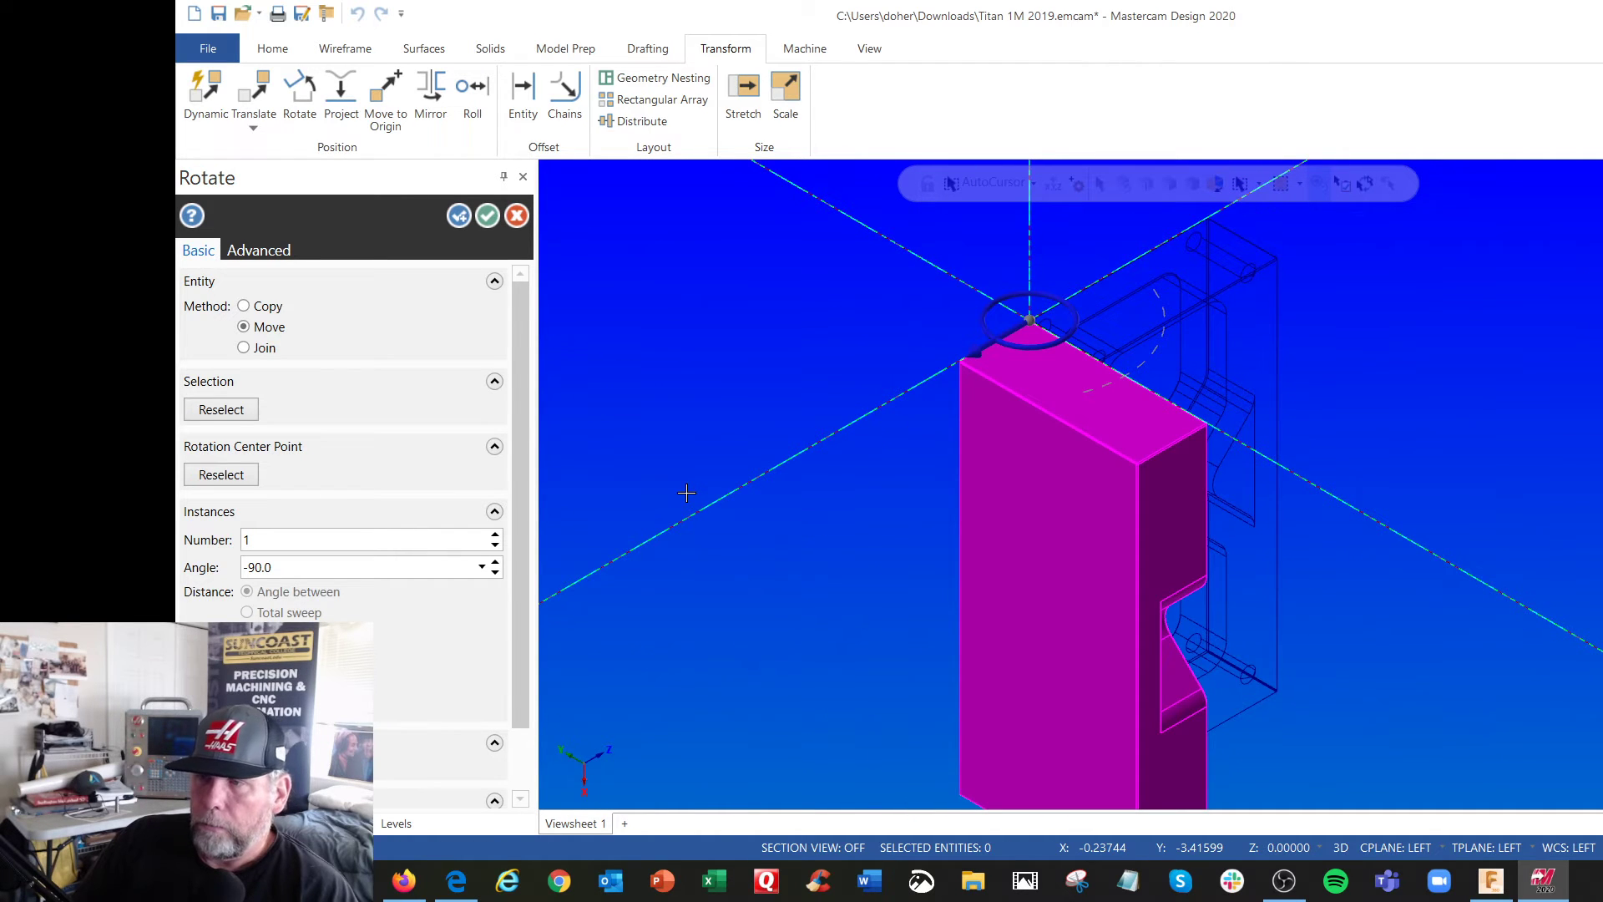
{"action": "left_click", "coordinate": [488, 216]}
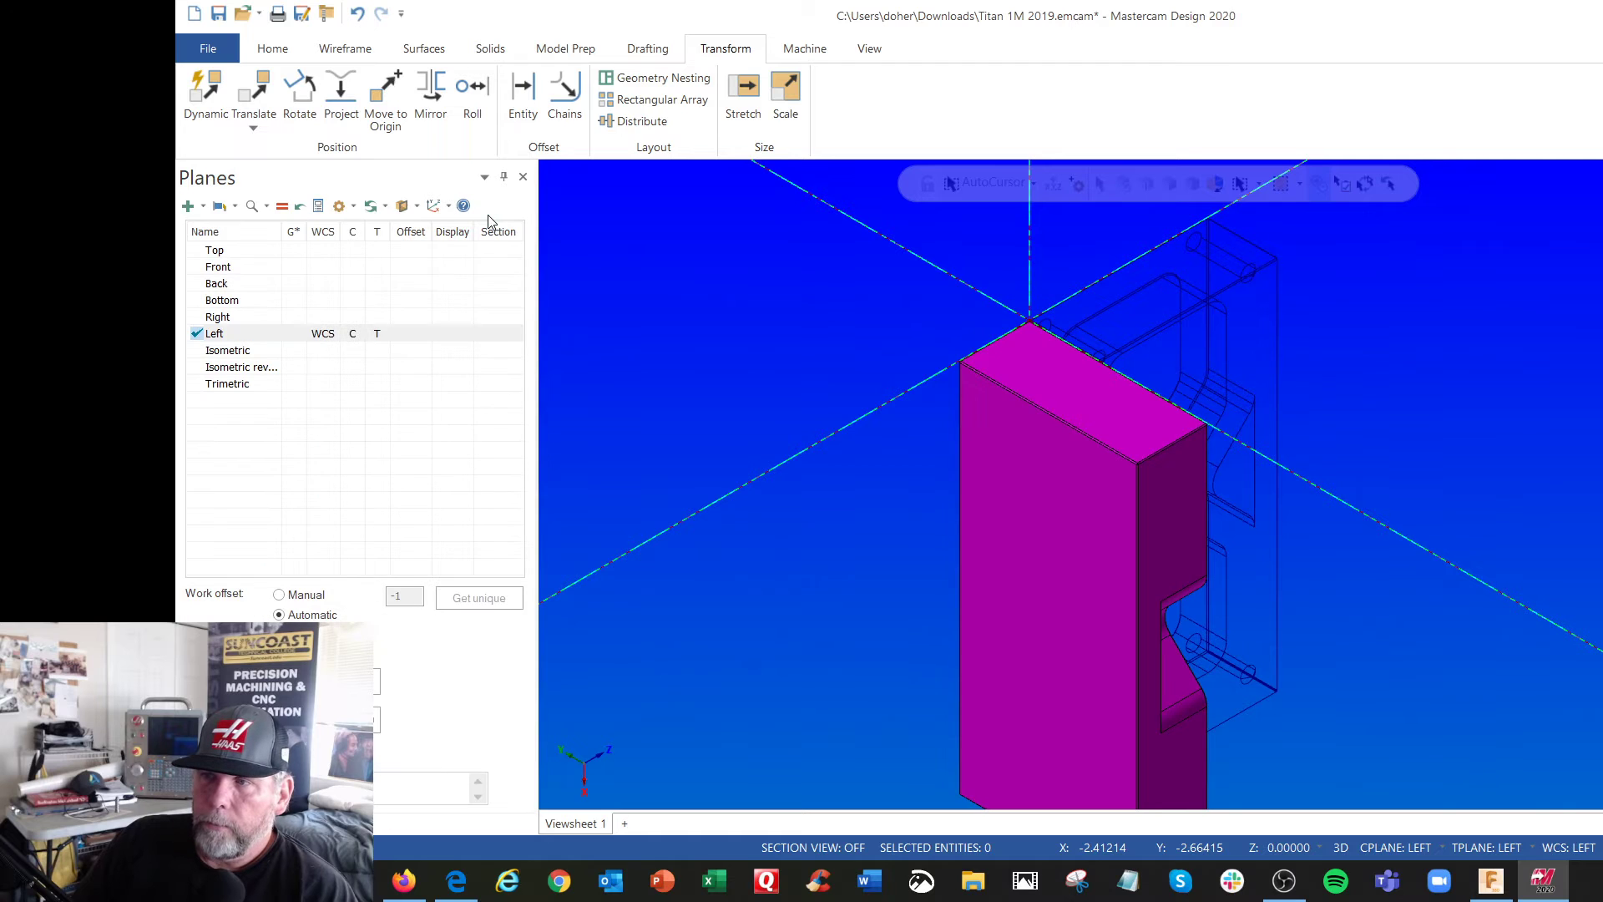
Check the rotated solid in the Isometric and Top views, and make the Top plane the active WCS, construction and tool plane
{"action": "right_click", "coordinate": [746, 290]}
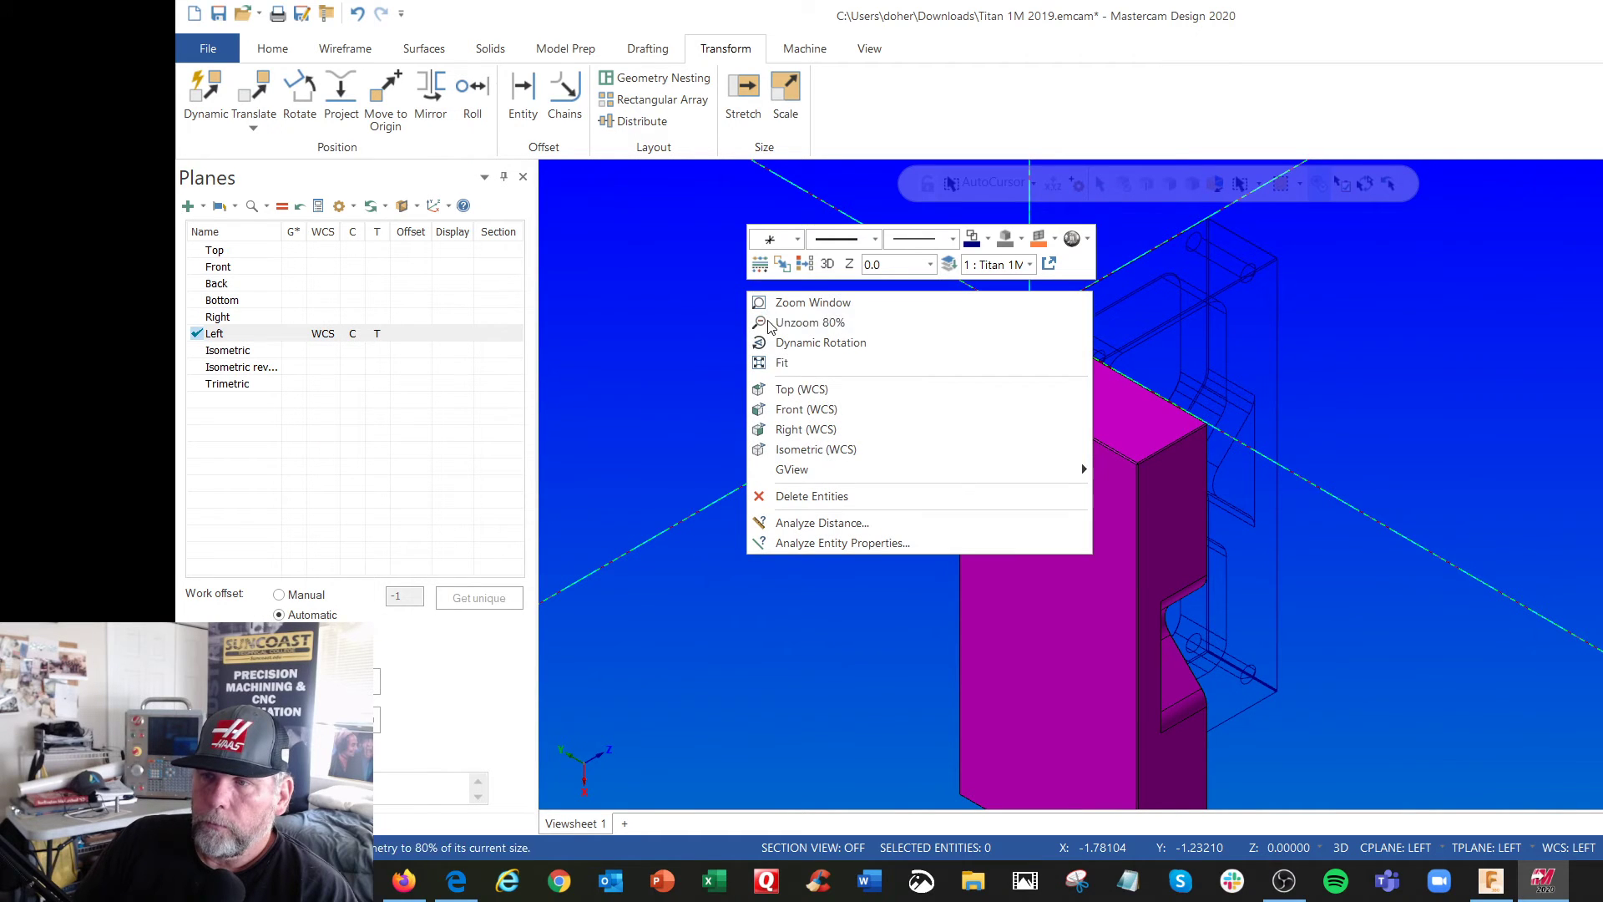
{"action": "left_click", "coordinate": [831, 454]}
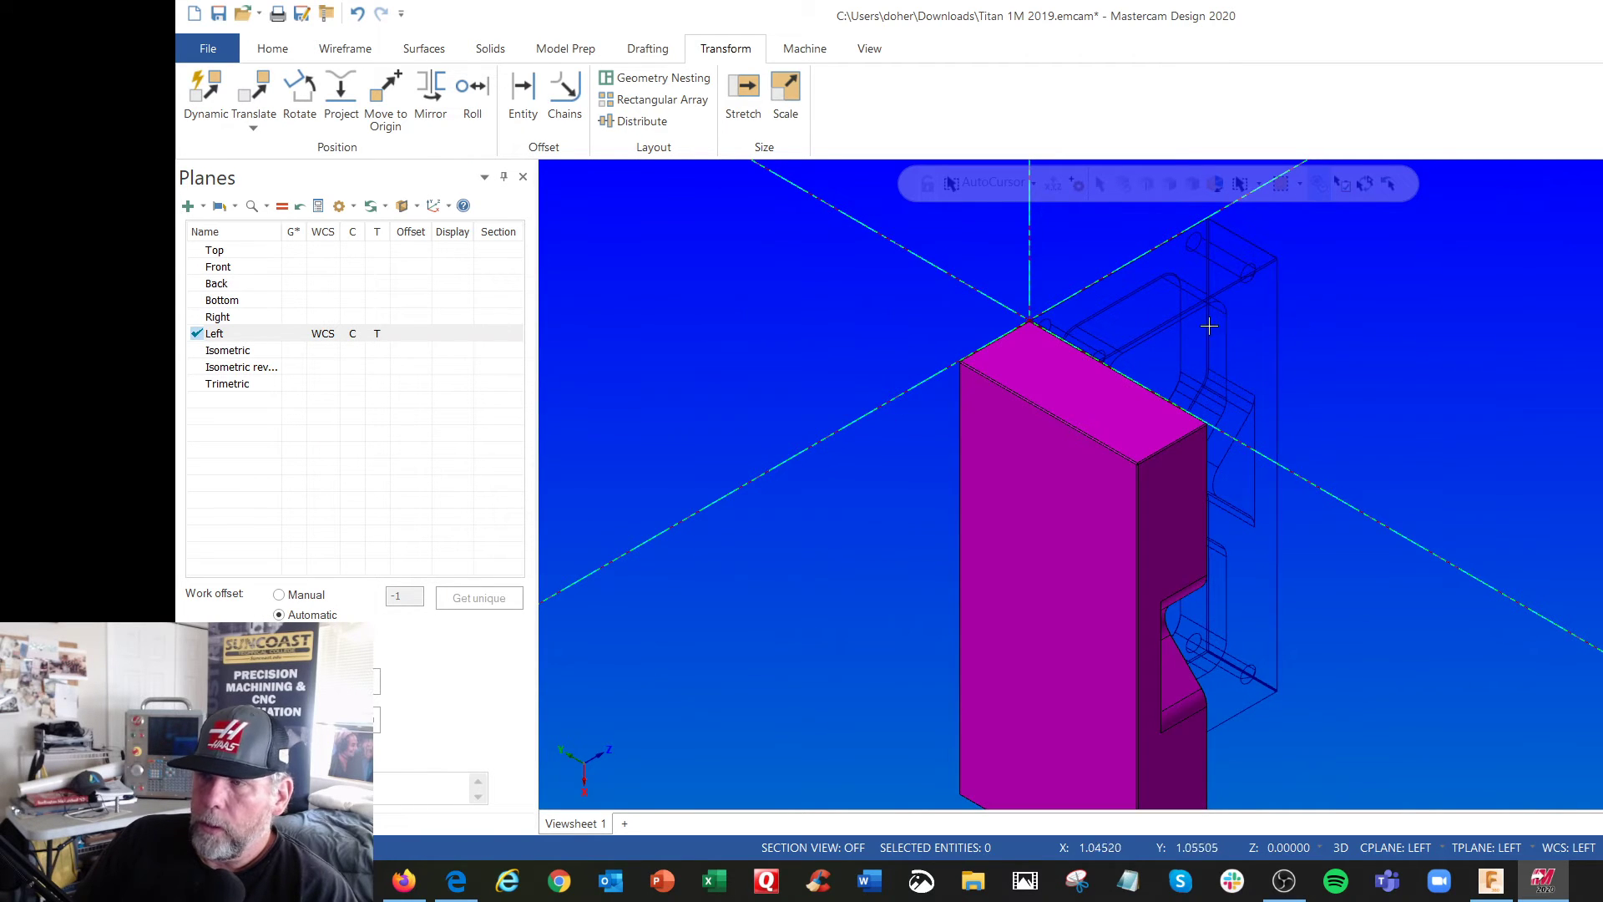
{"action": "right_click", "coordinate": [711, 352]}
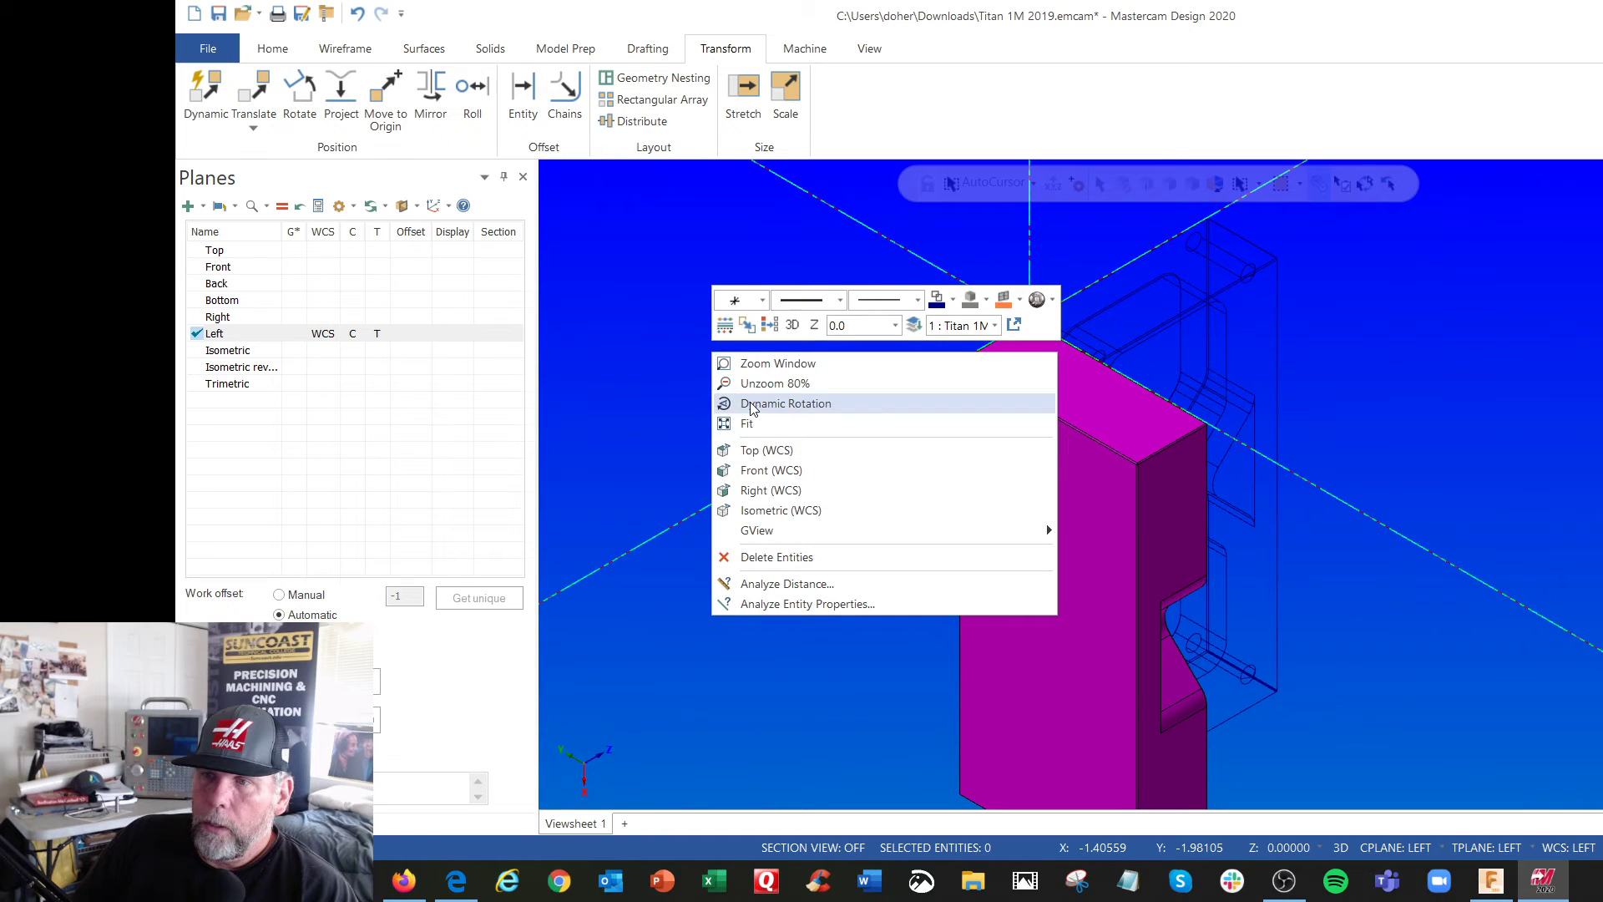
{"action": "left_click", "coordinate": [757, 448]}
{"action": "right_click", "coordinate": [758, 450]}
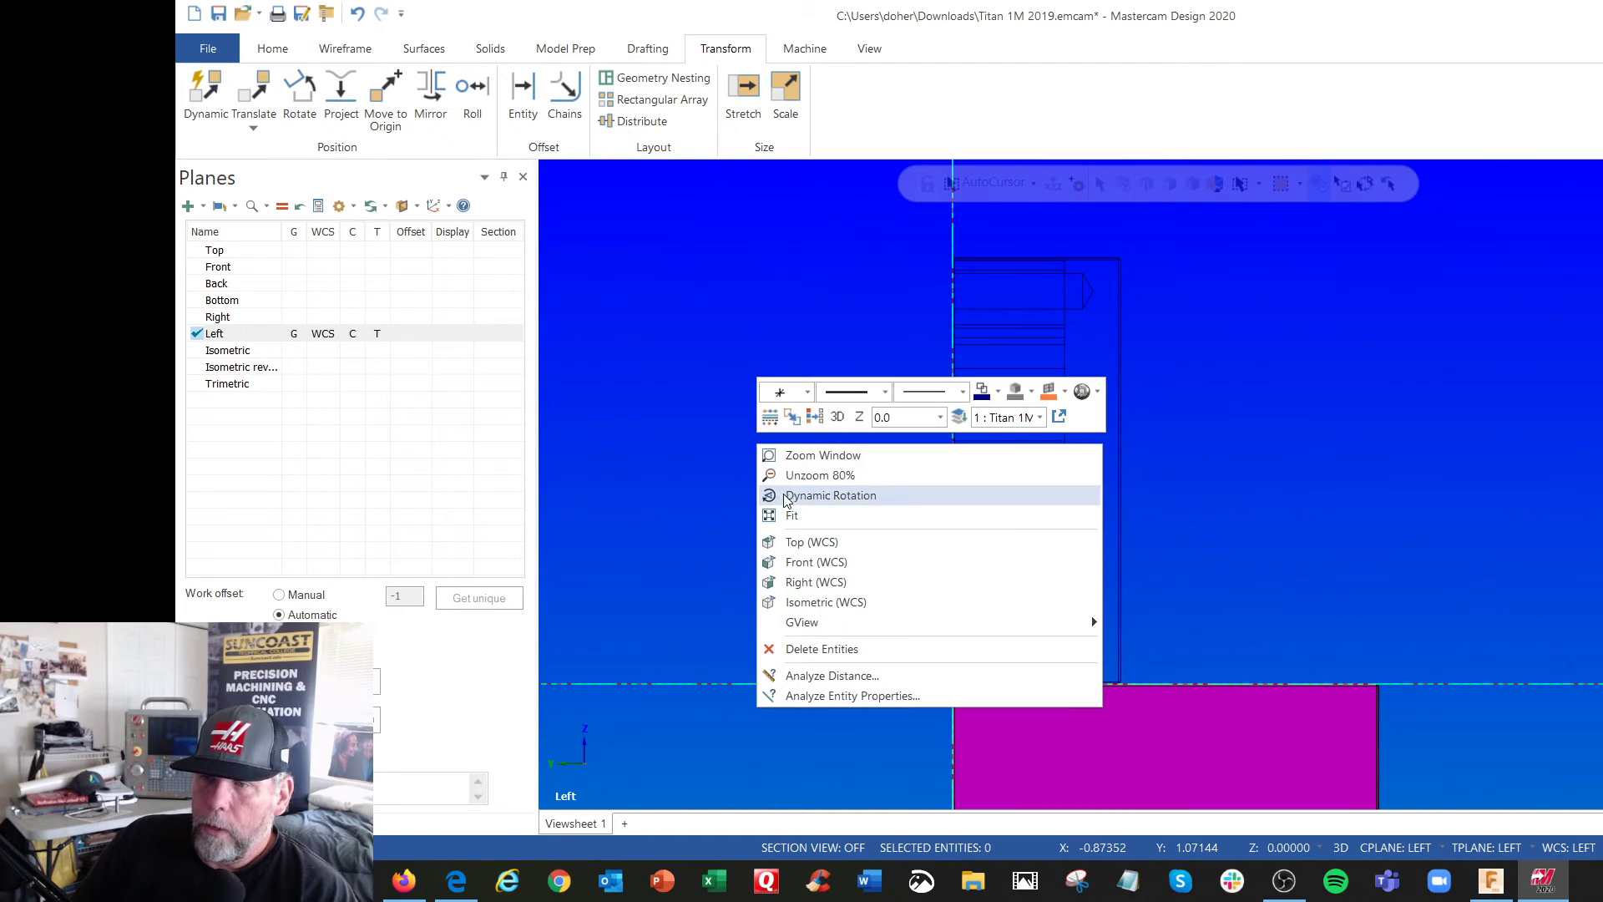
{"action": "left_click", "coordinate": [296, 250]}
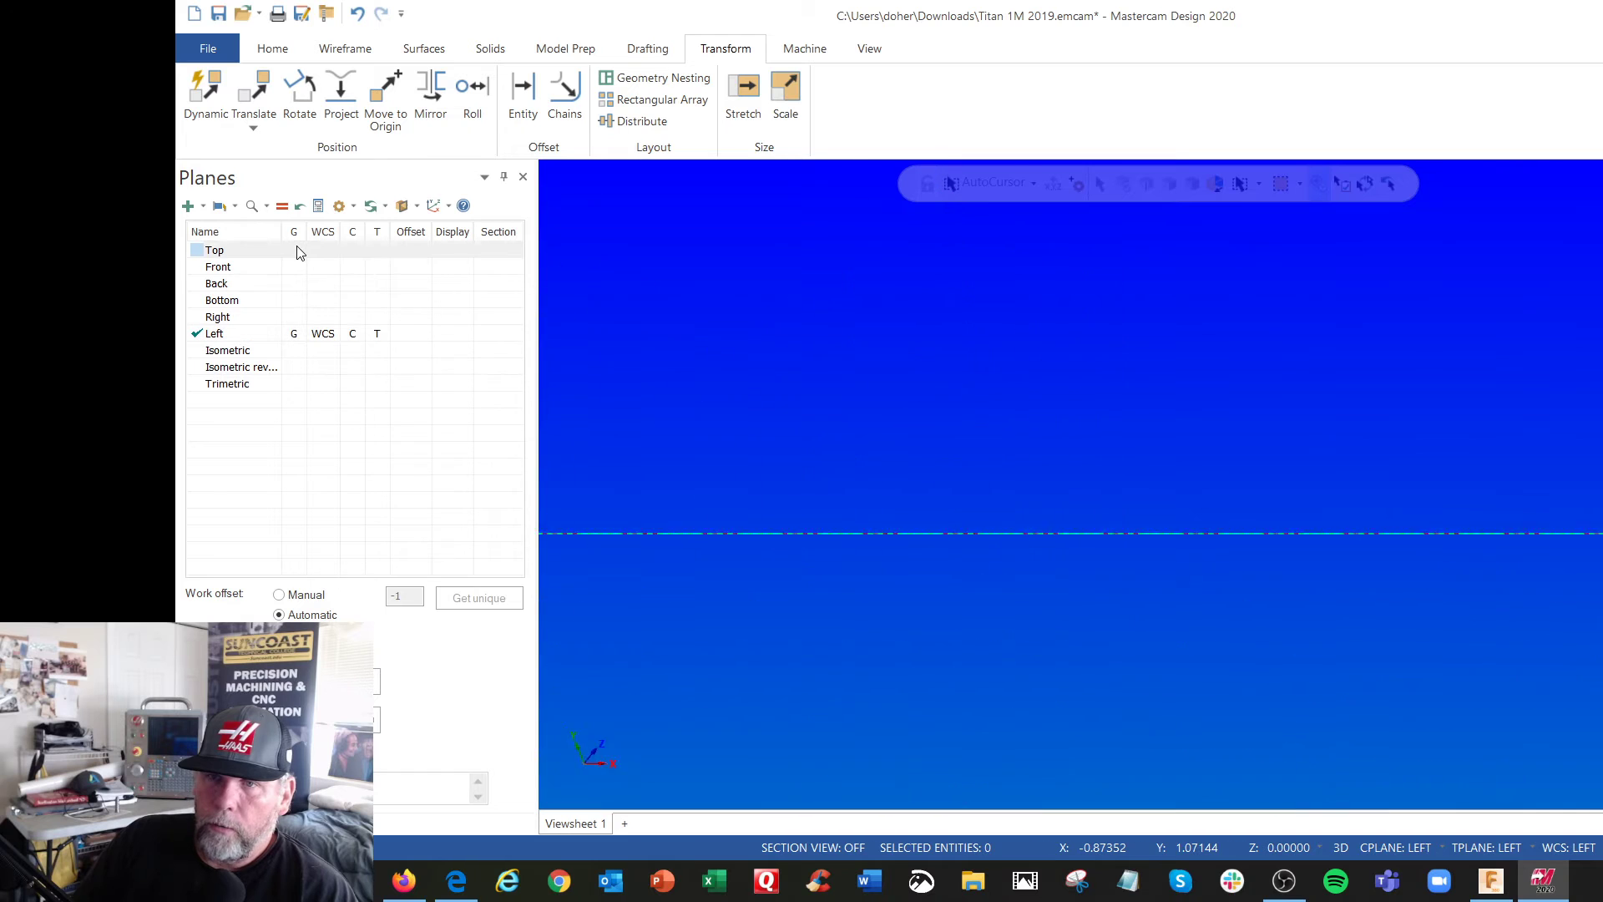
{"action": "scroll", "coordinate": [850, 349], "scroll_direction": "down", "scroll_amount": 5}
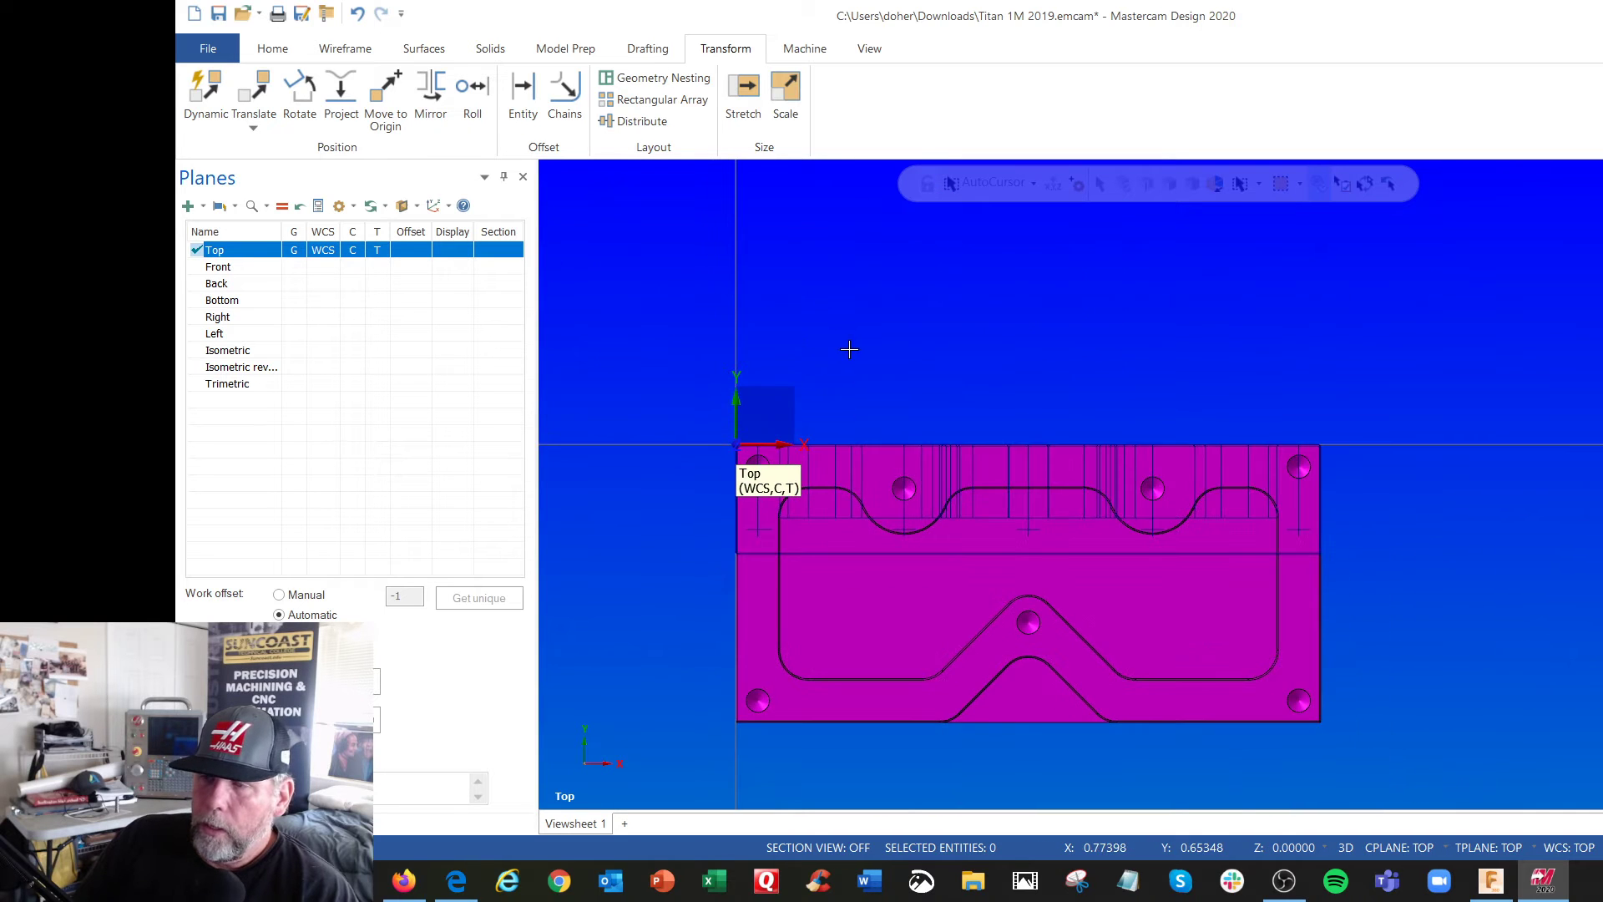
{"action": "mouse_move", "coordinate": [791, 483]}
{"action": "middle_mouse_down"}
{"action": "mouse_move", "coordinate": [1018, 380]}
{"action": "mouse_move", "coordinate": [876, 411]}
{"action": "mouse_move", "coordinate": [848, 372]}
{"action": "mouse_move", "coordinate": [844, 412]}
{"action": "middle_mouse_up"}
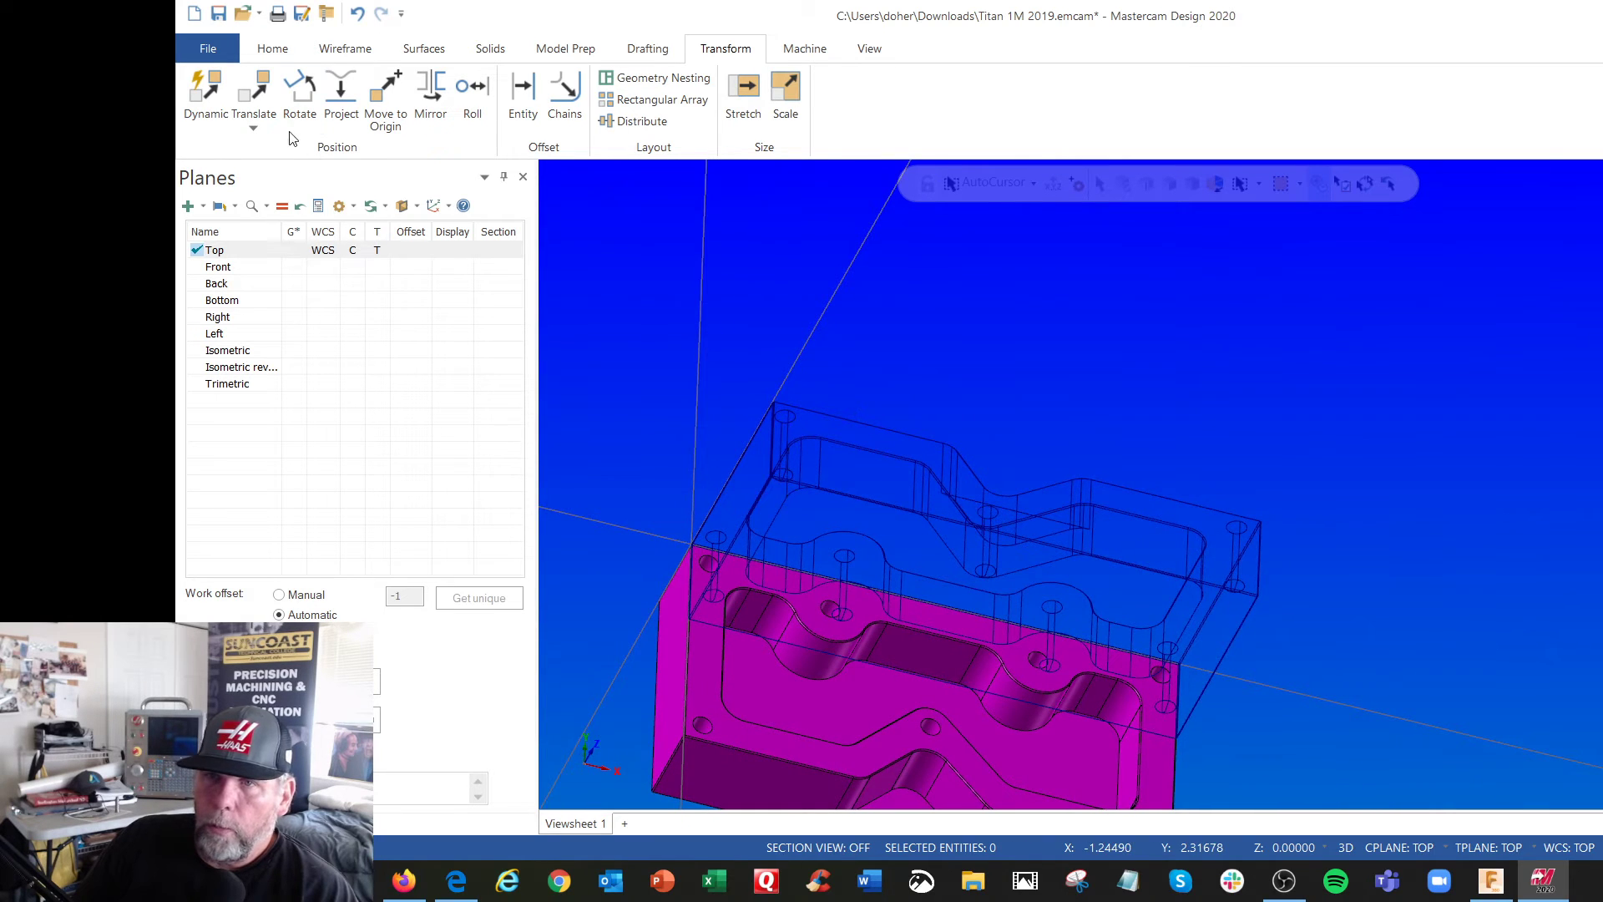
Undo the rotation of the solid and set the Left plane as the graphics view, WCS, construction and tool plane
{"action": "left_click", "coordinate": [357, 13]}
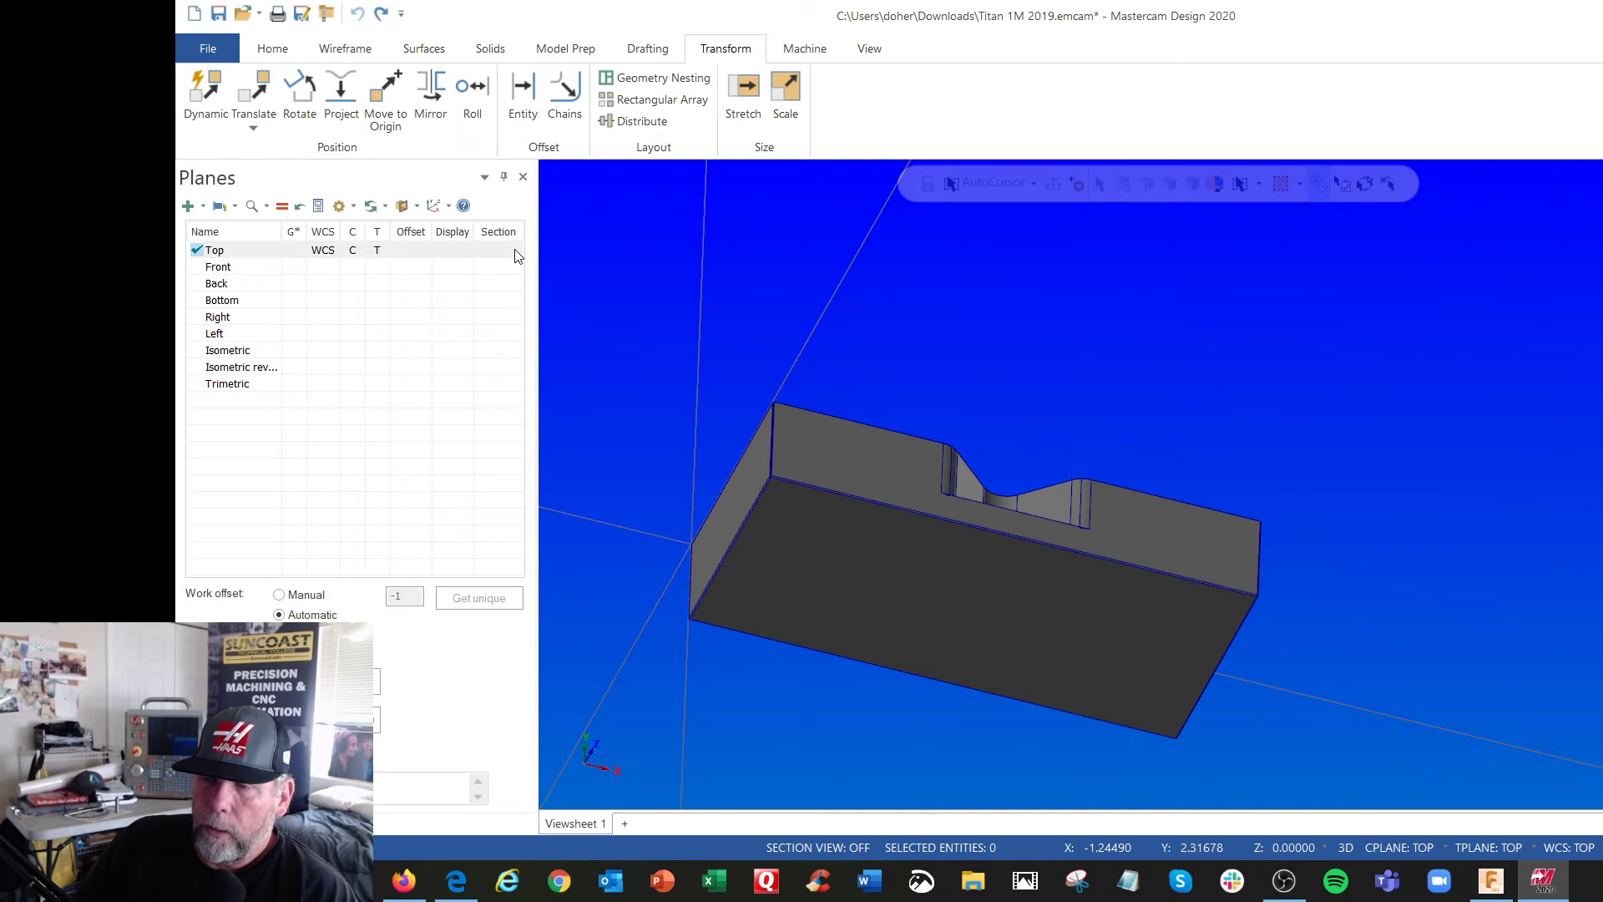
{"action": "left_click", "coordinate": [301, 341]}
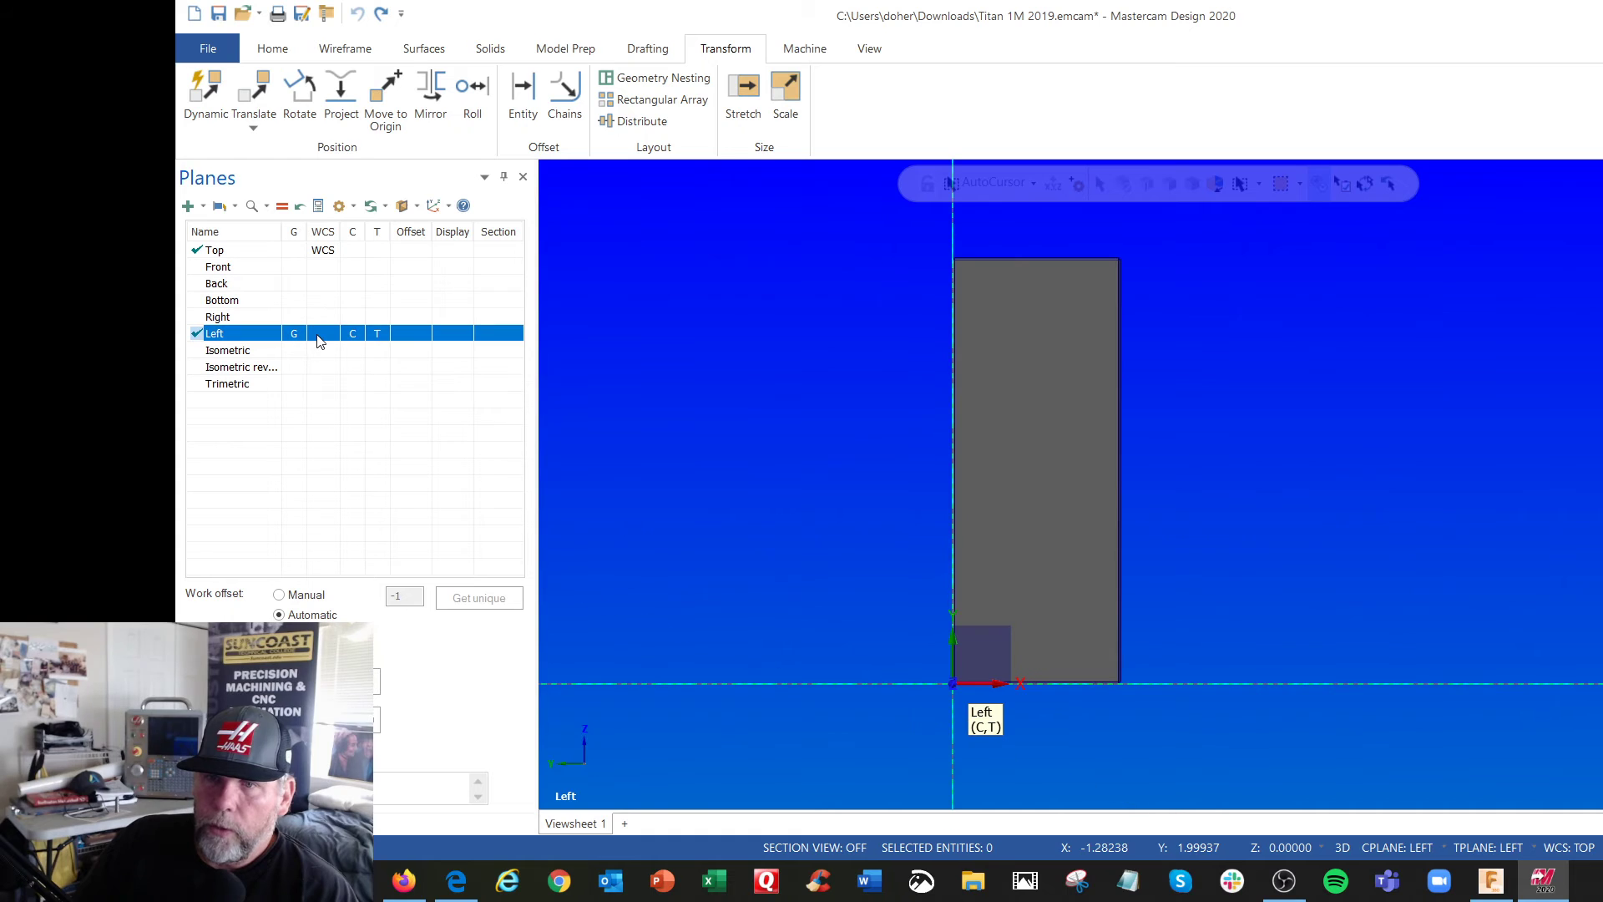
{"action": "left_click", "coordinate": [321, 335]}
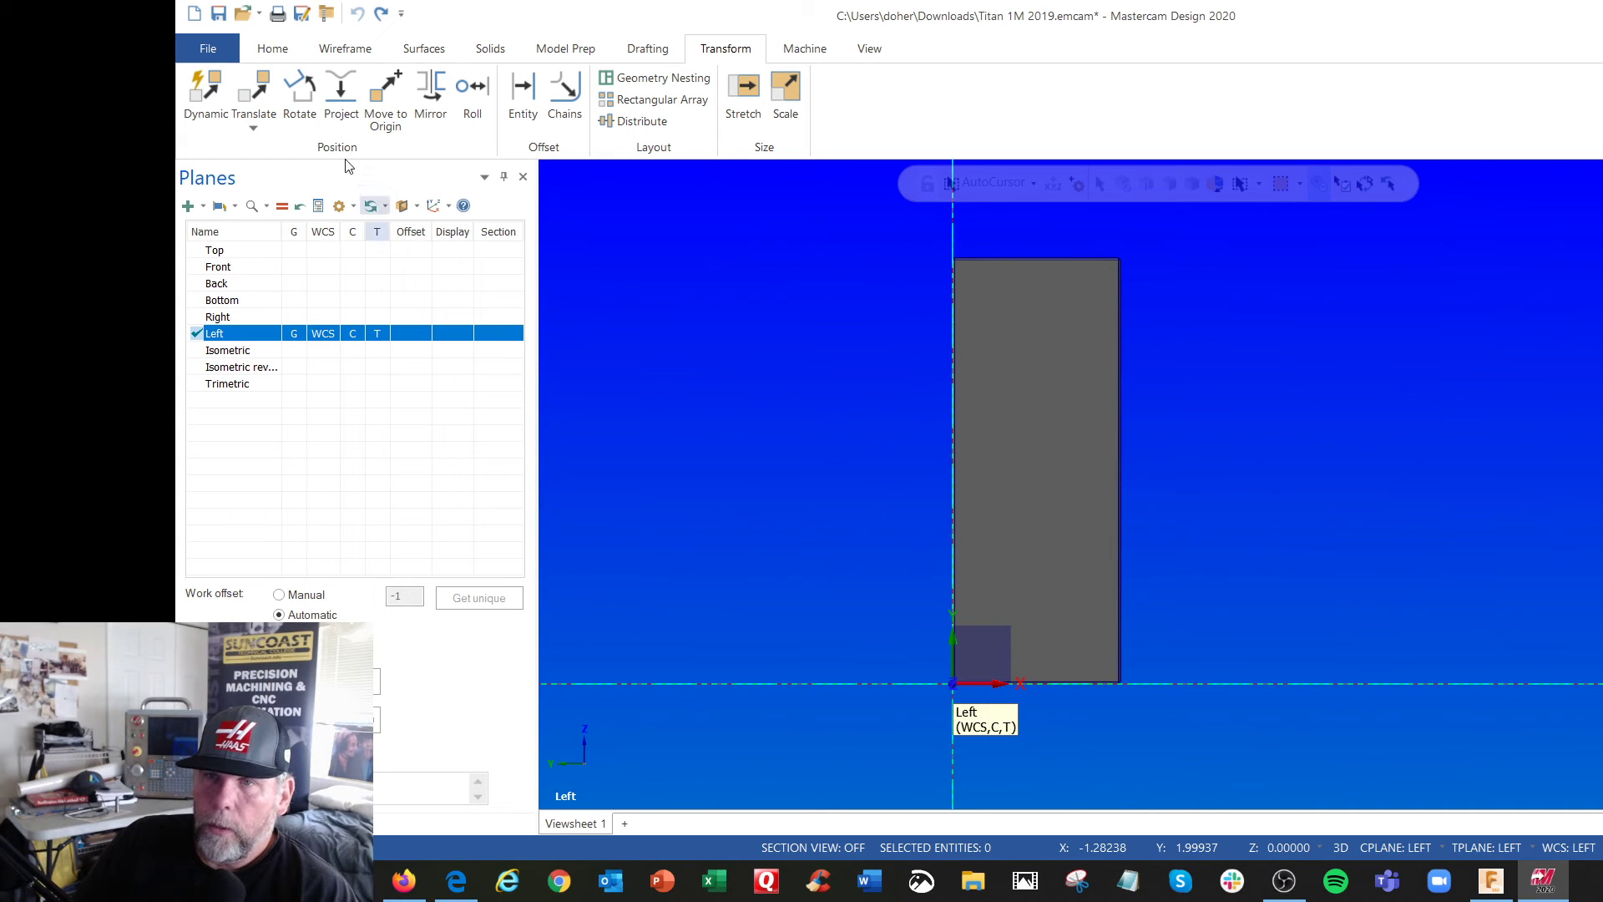
Rotate the solid body -90° about the origin in the Left plane with the Move method and apply it
{"action": "left_click", "coordinate": [307, 98]}
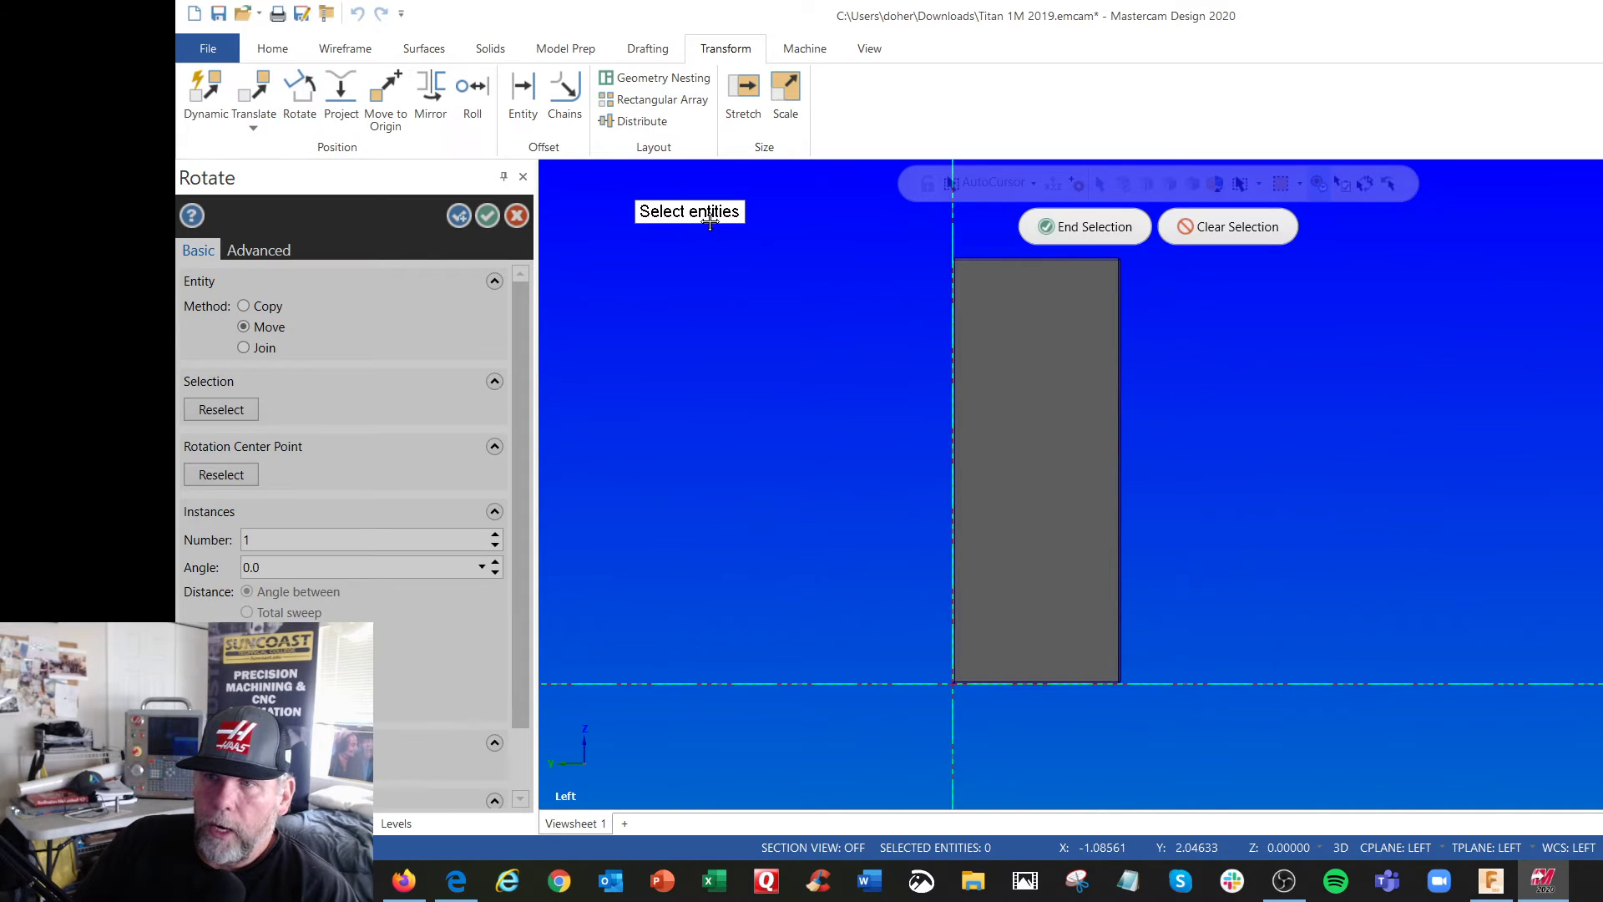
{"action": "left_click_drag", "start_coordinate": [889, 229], "coordinate": [1194, 741]}
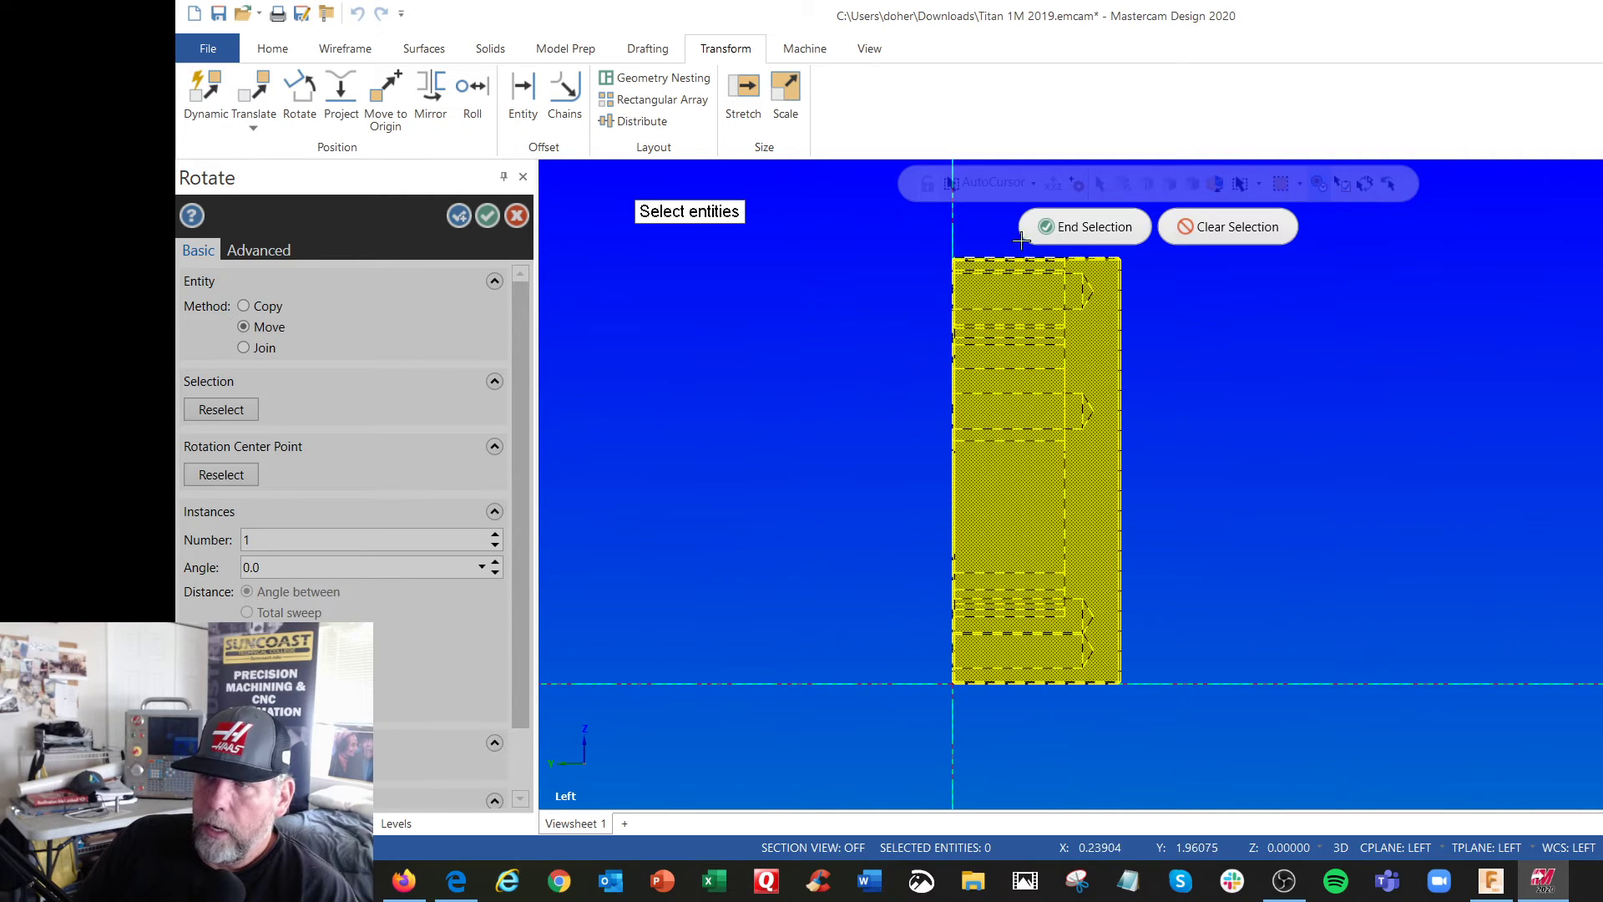
{"action": "left_click", "coordinate": [1044, 227]}
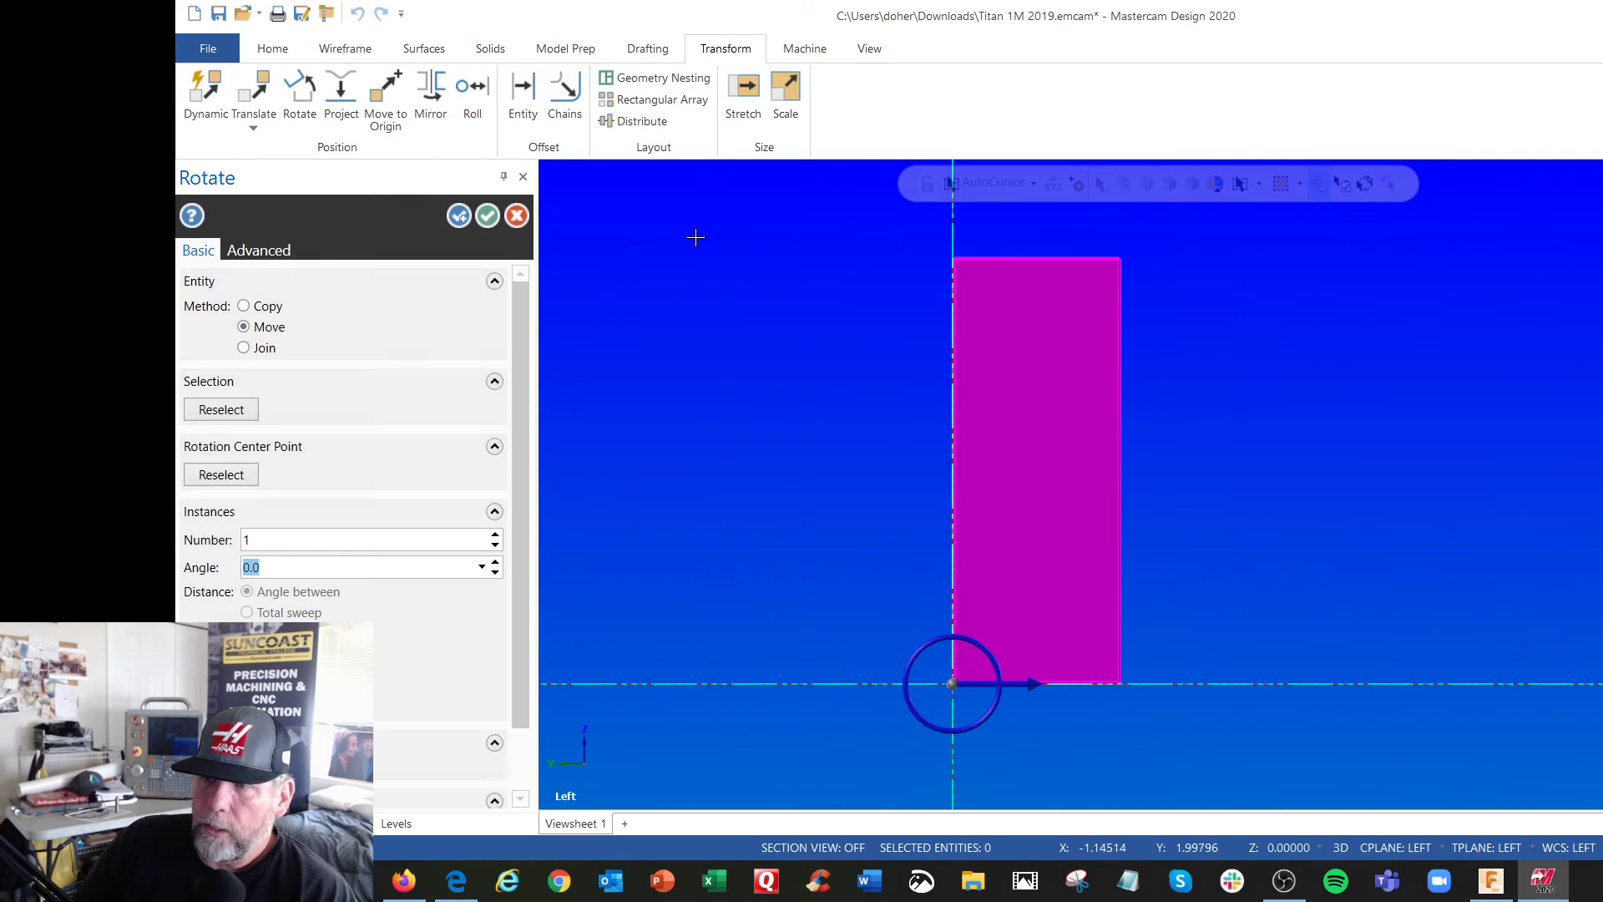
{"action": "left_click", "coordinate": [1001, 674]}
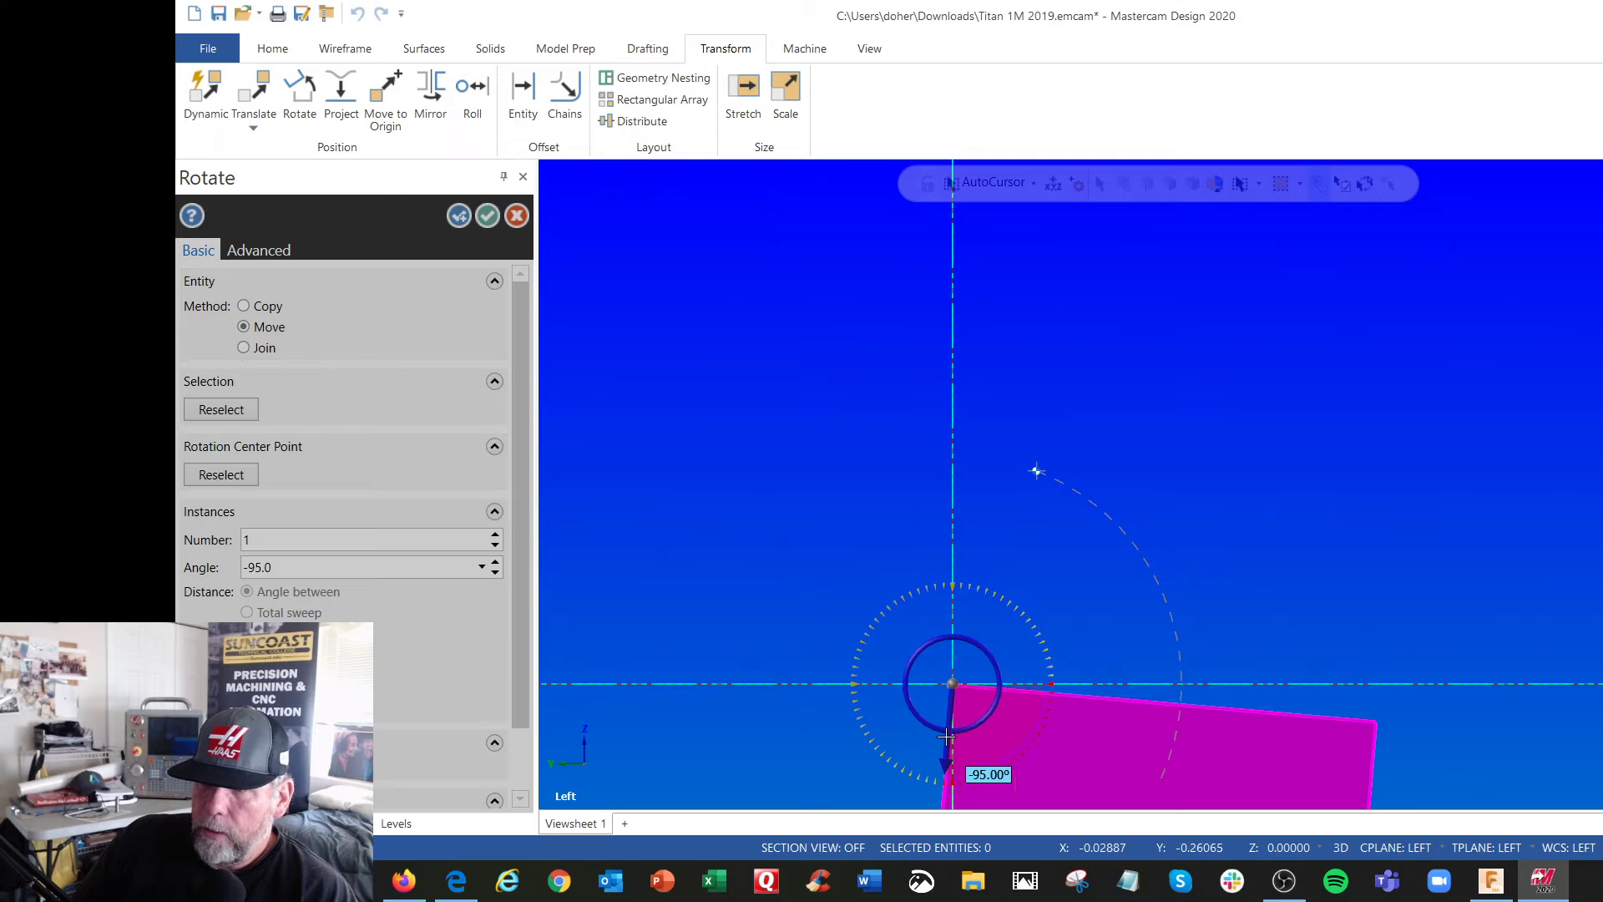
{"action": "left_click", "coordinate": [953, 751]}
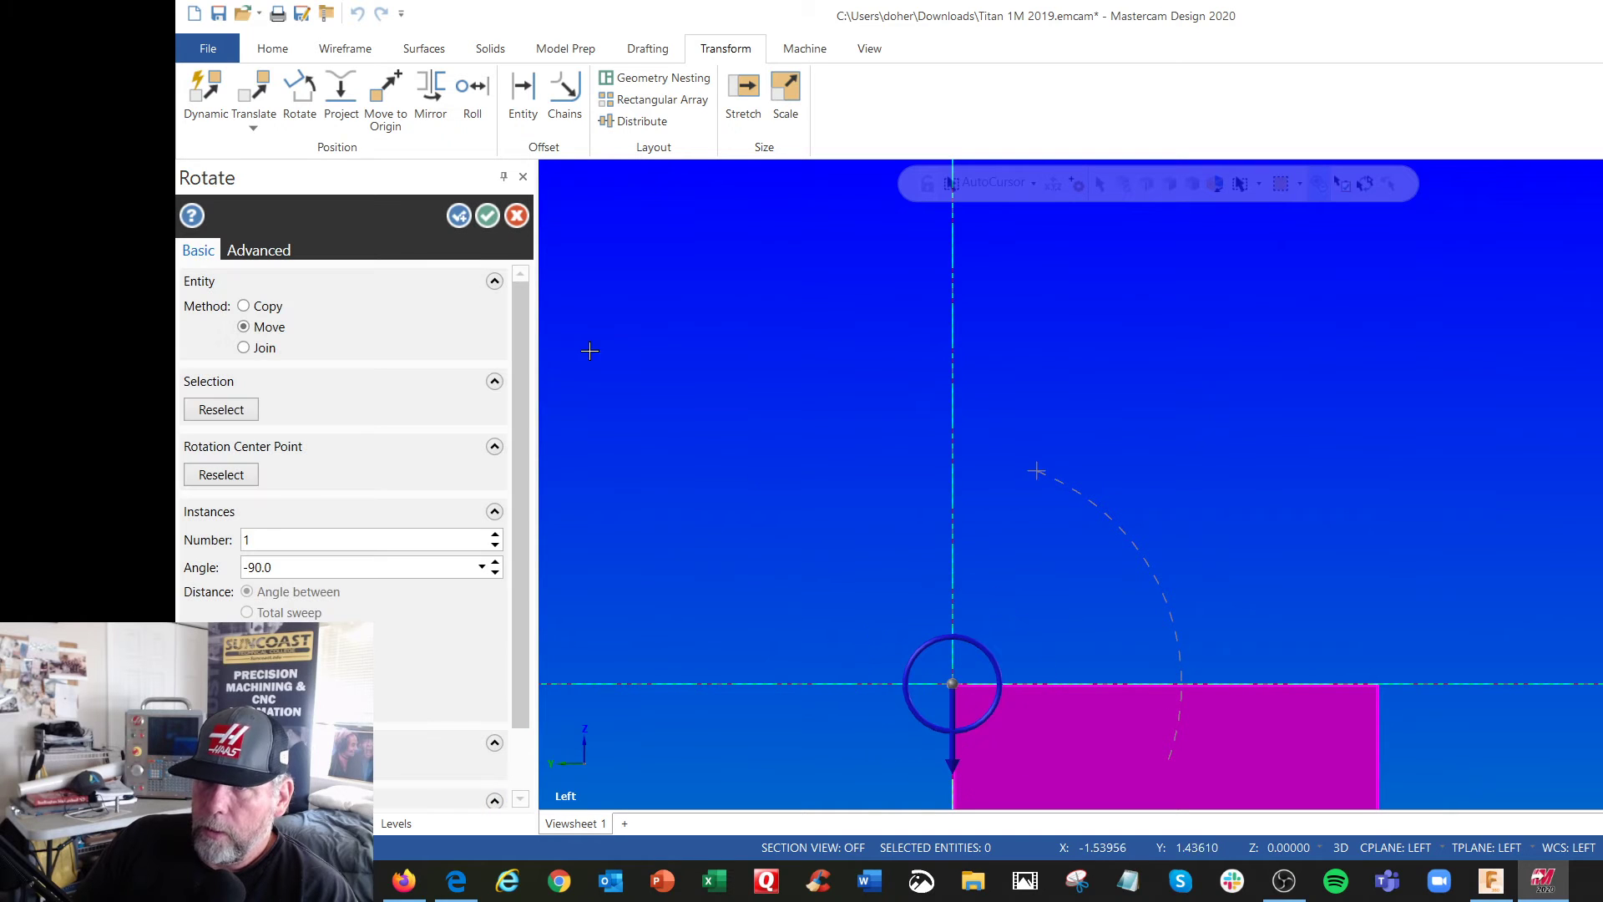
{"action": "left_click", "coordinate": [489, 217]}
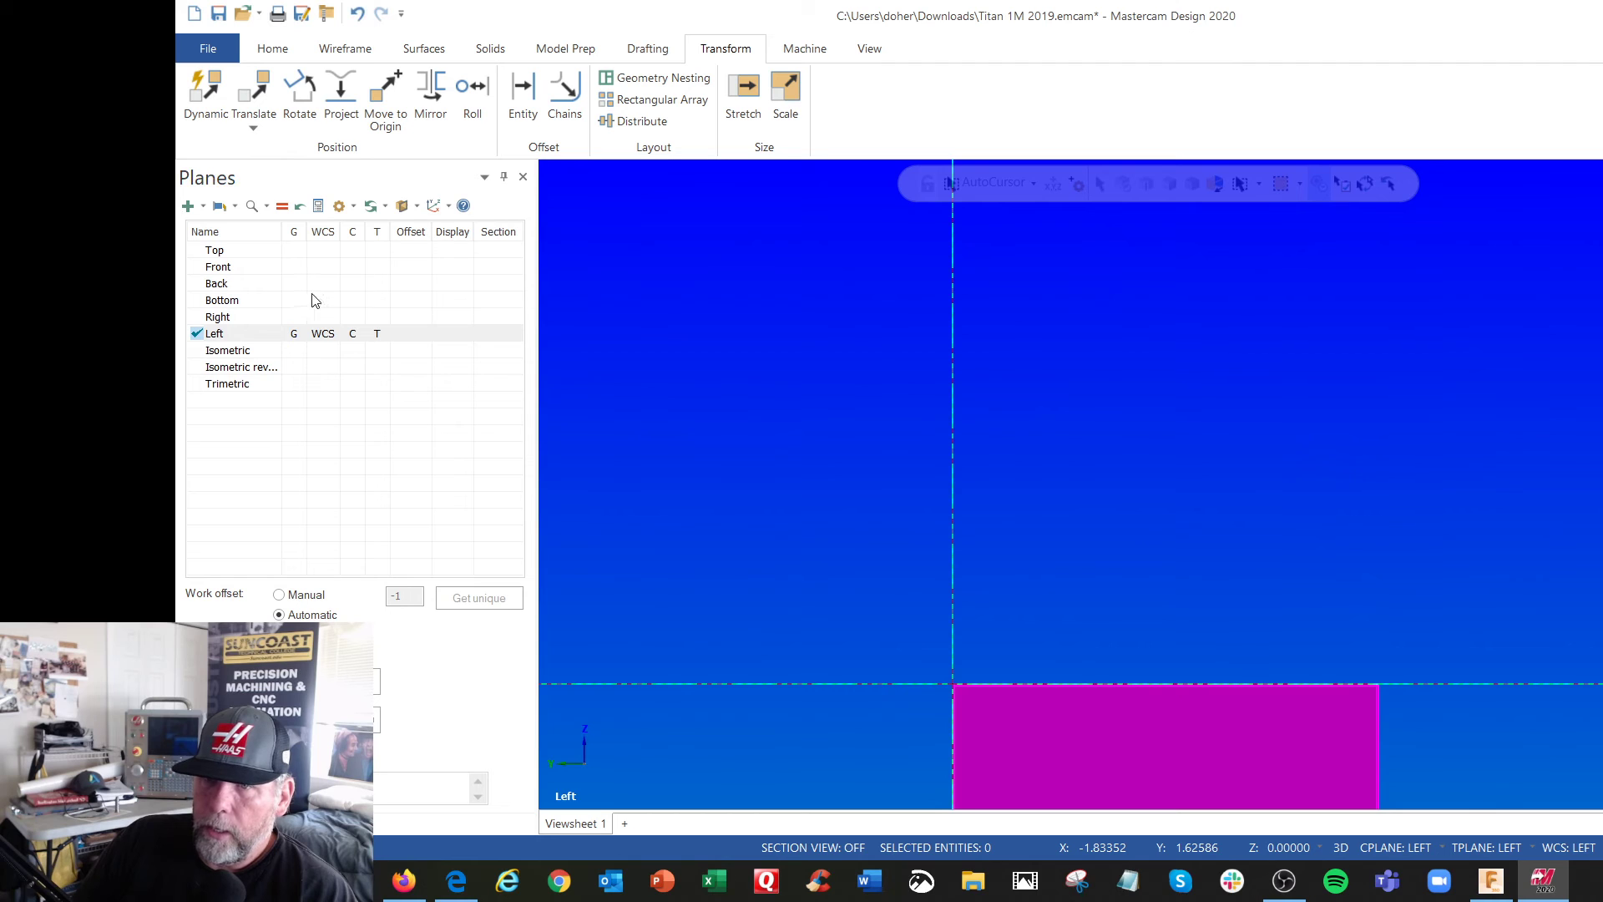
Make Top the active WCS, construction and tool plane, and show the whole part in the Isometric (WCS) view
{"action": "left_click", "coordinate": [297, 250]}
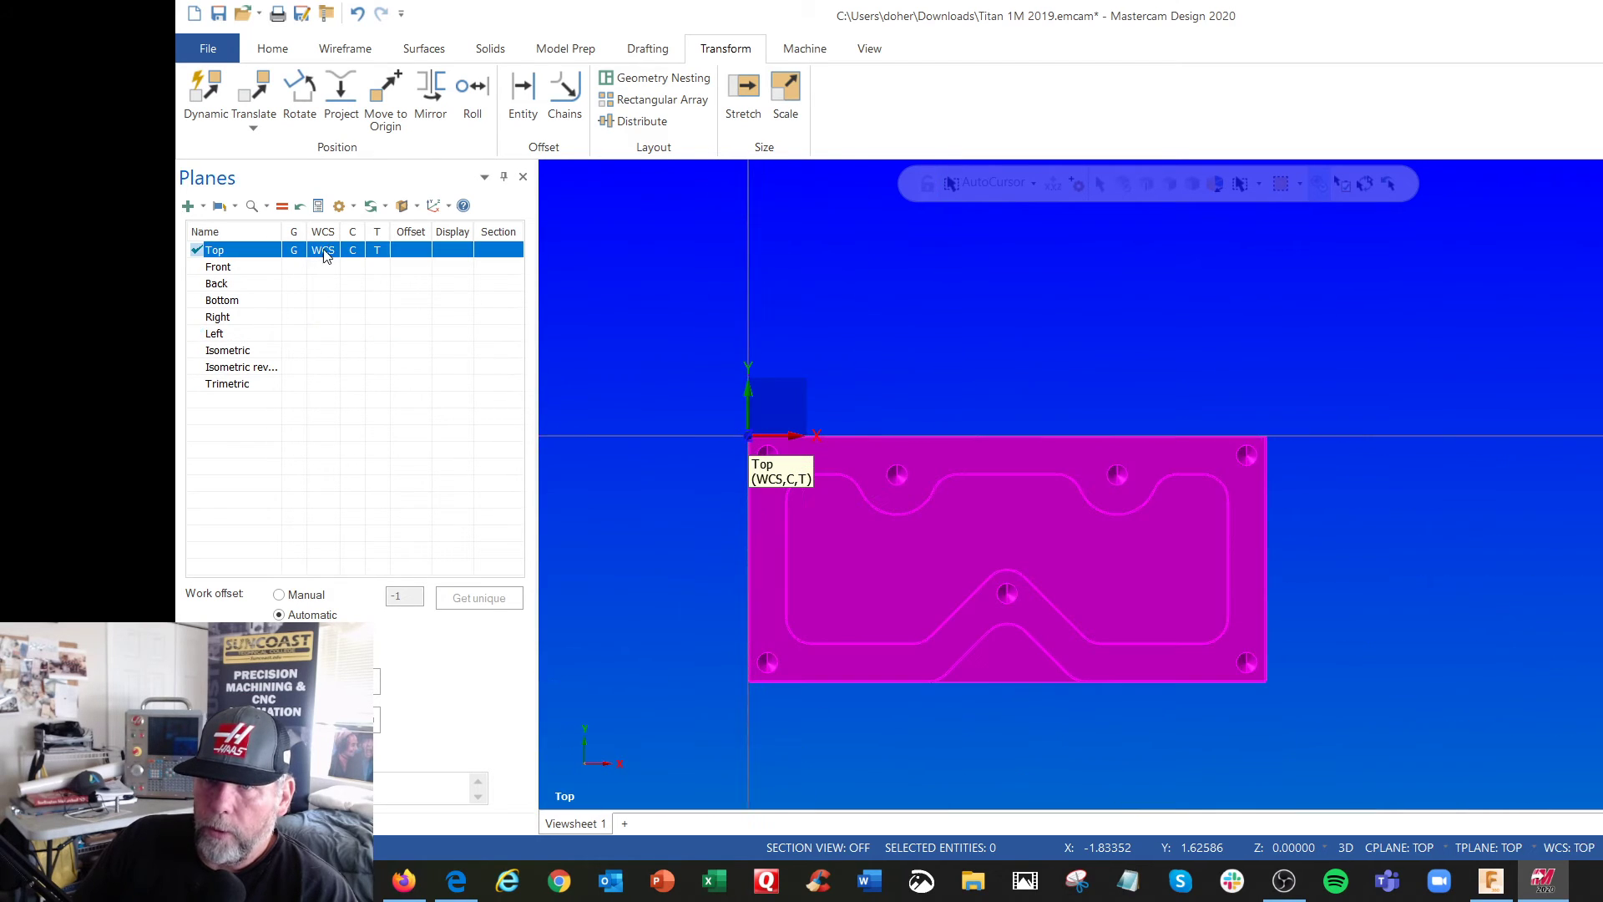
{"action": "right_click", "coordinate": [815, 268]}
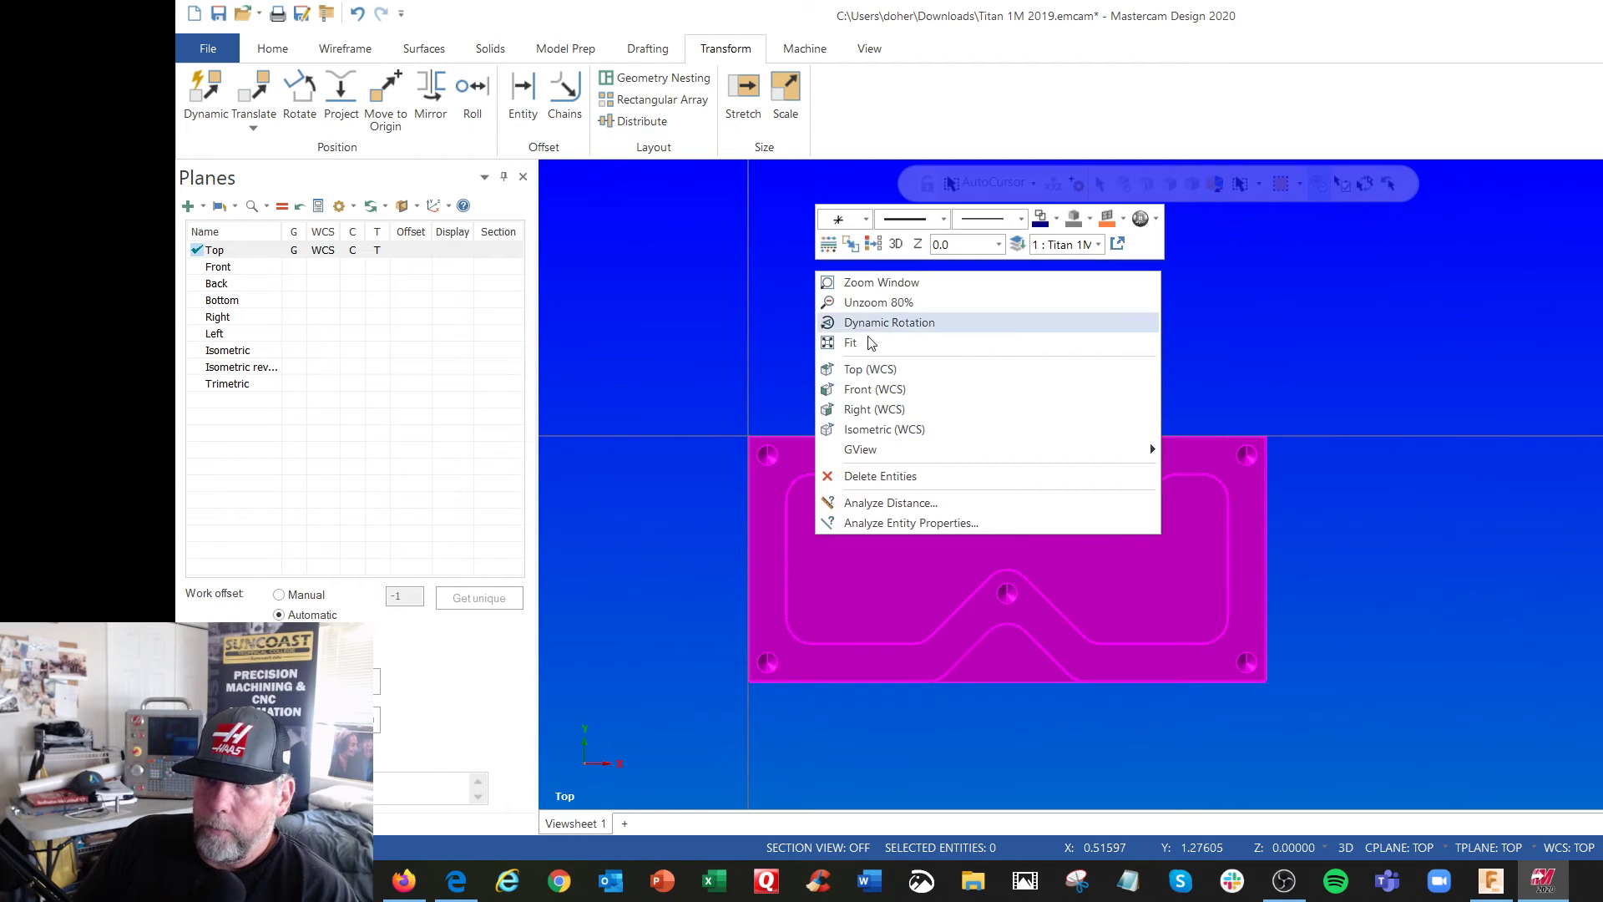
{"action": "left_click", "coordinate": [879, 428]}
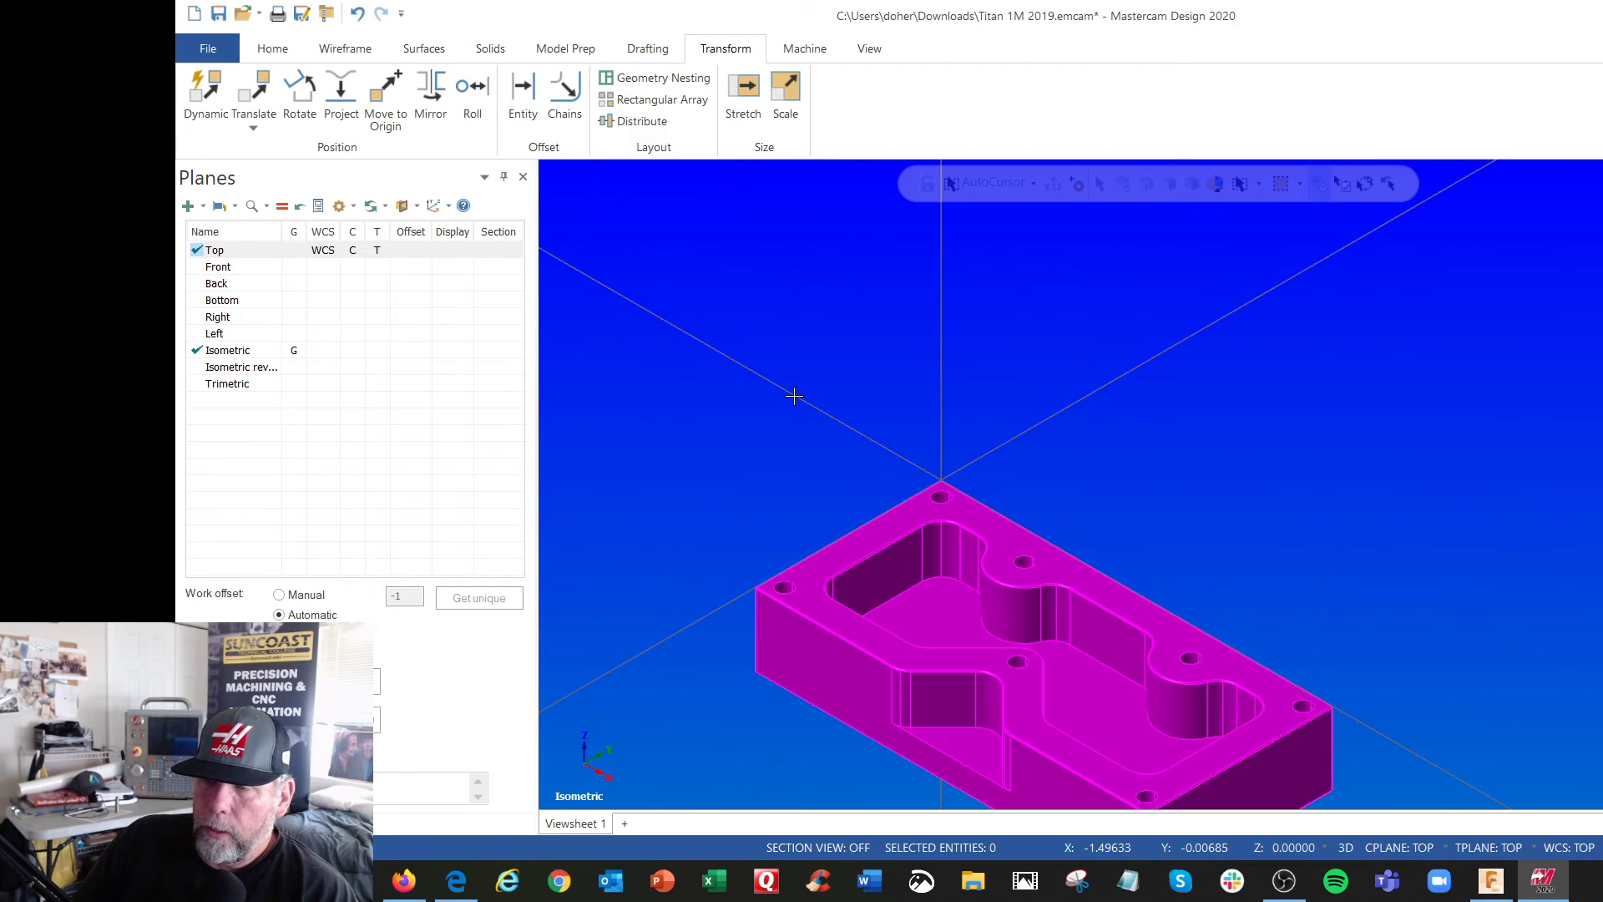
{"action": "right_click", "coordinate": [736, 348]}
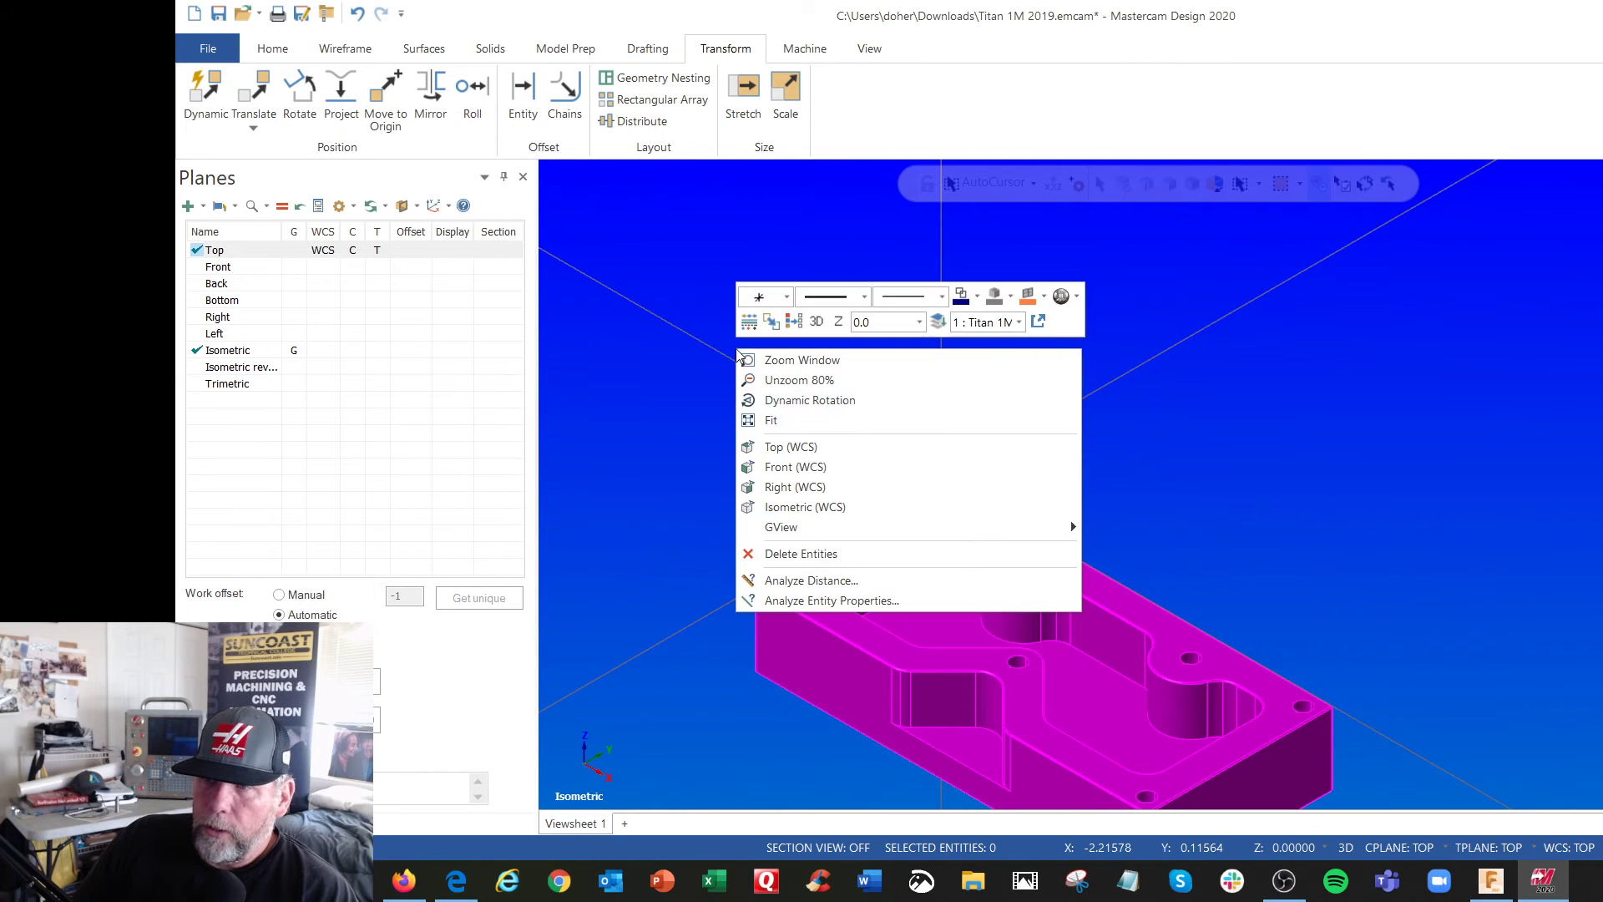
{"action": "left_click", "coordinate": [787, 423]}
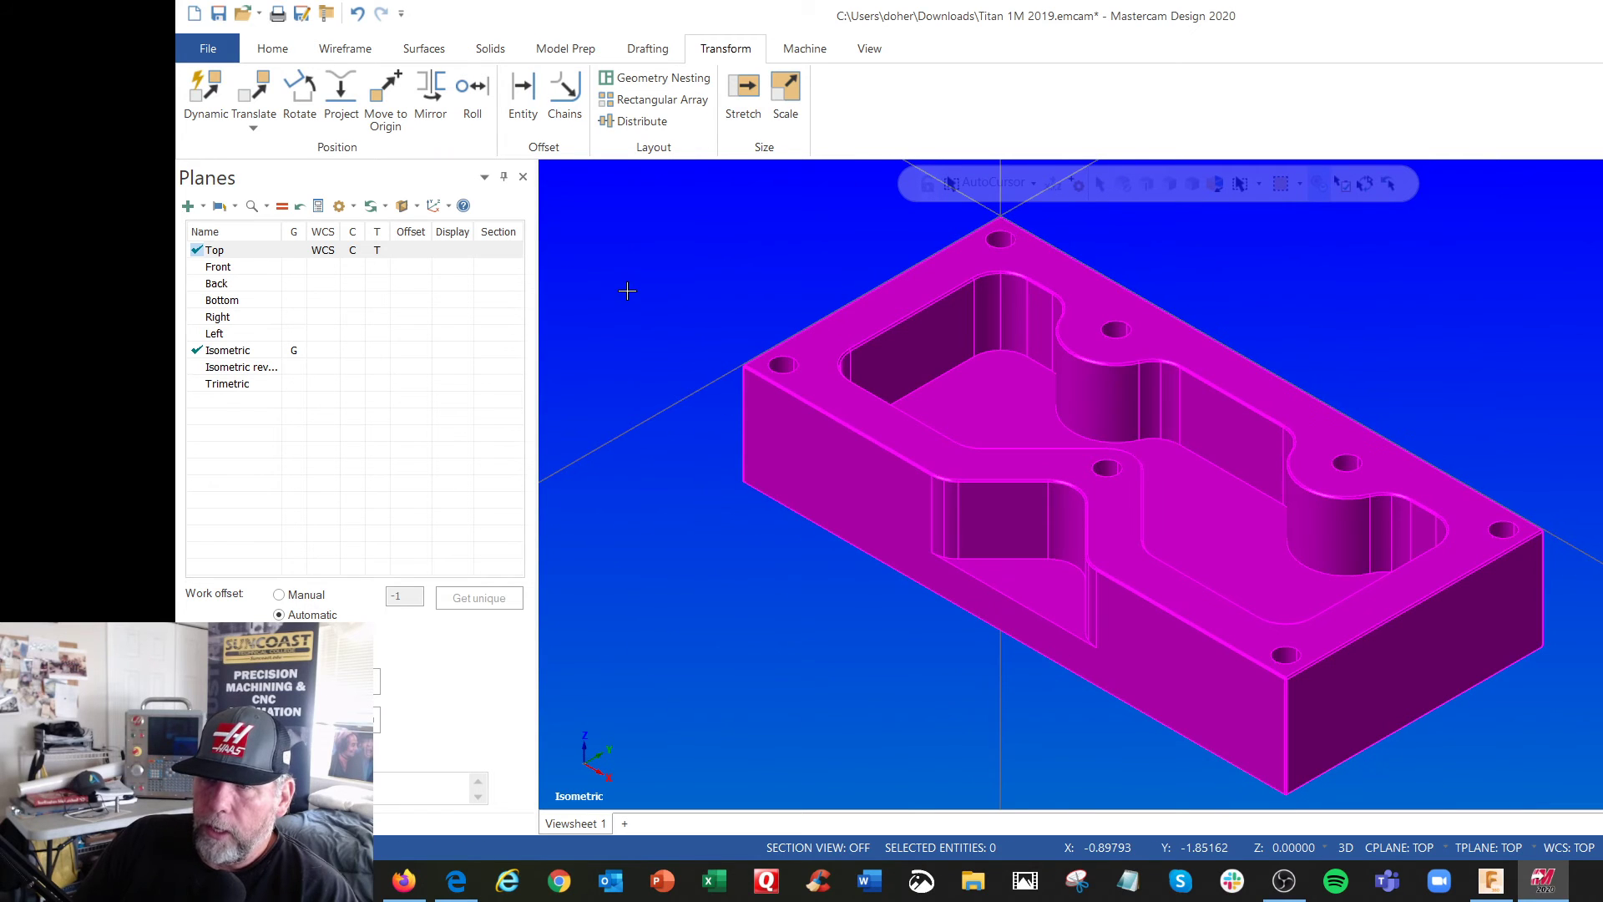
Clear the transform result colors from the rotated solid and inspect the part in the Isometric (WCS) view
{"action": "right_click", "coordinate": [649, 227]}
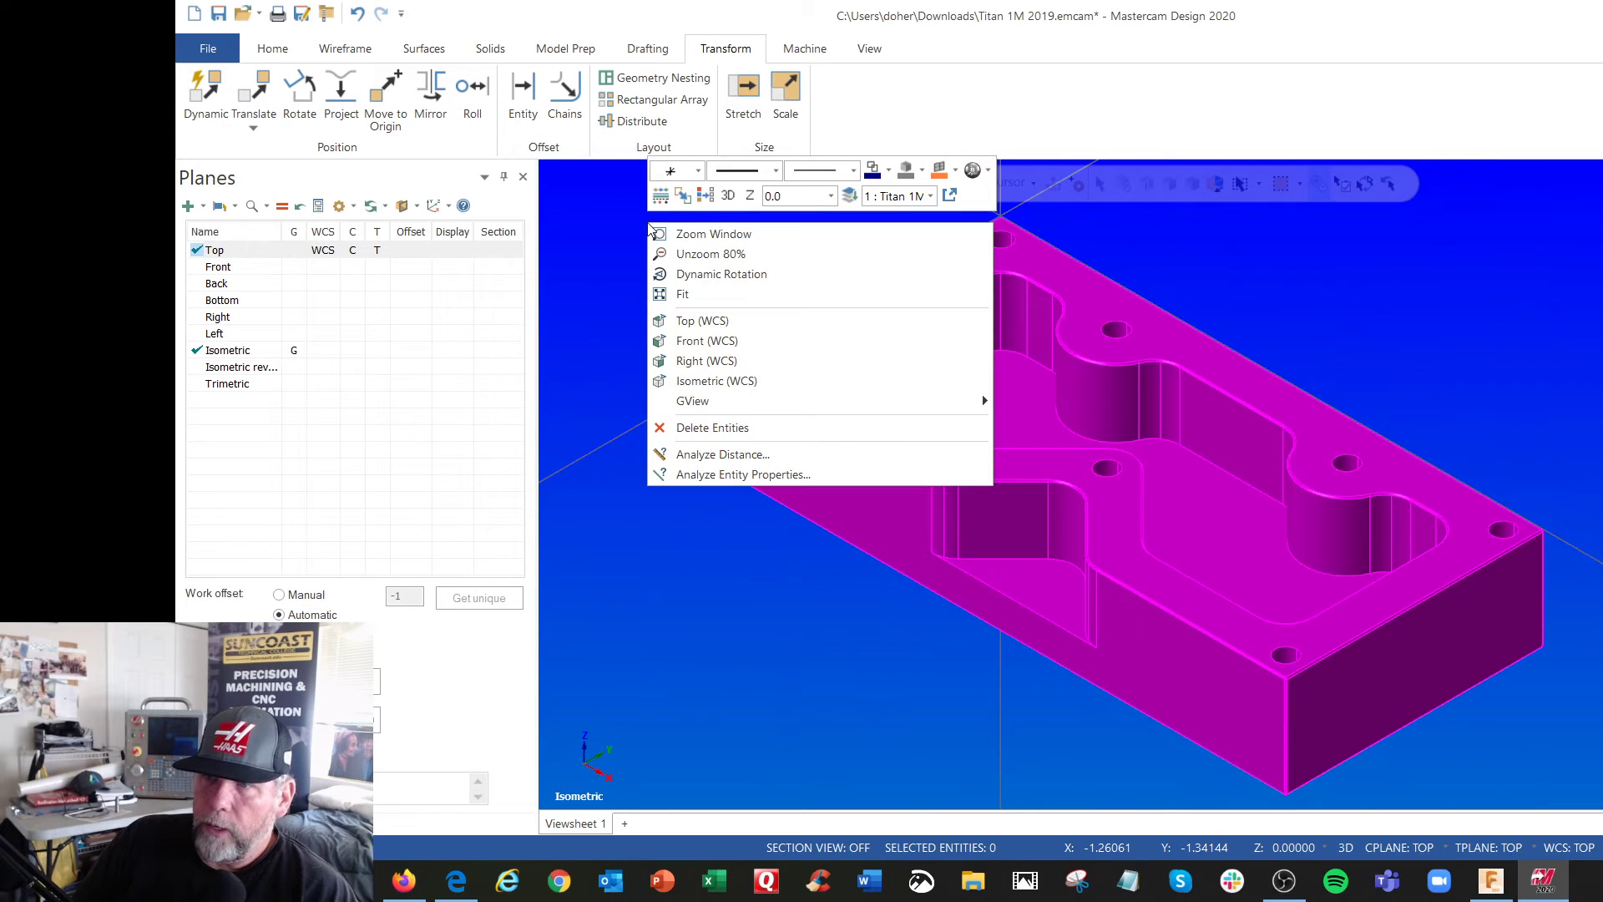
{"action": "left_click", "coordinate": [705, 195]}
{"action": "scroll", "coordinate": [694, 267], "scroll_direction": "down", "scroll_amount": 2}
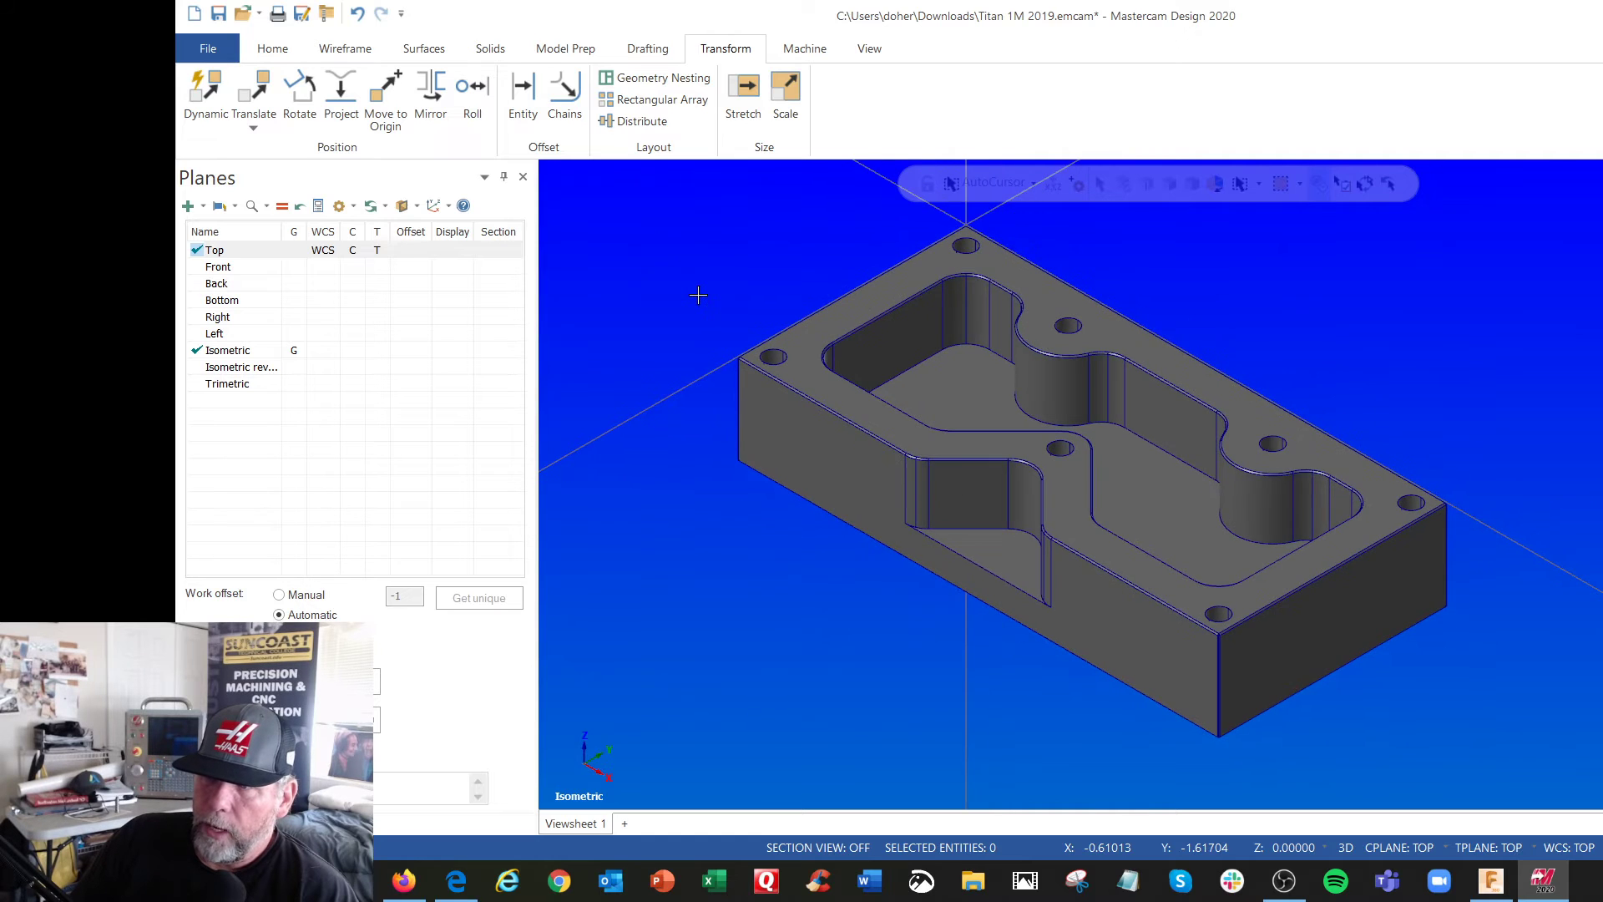
{"action": "right_click", "coordinate": [675, 273]}
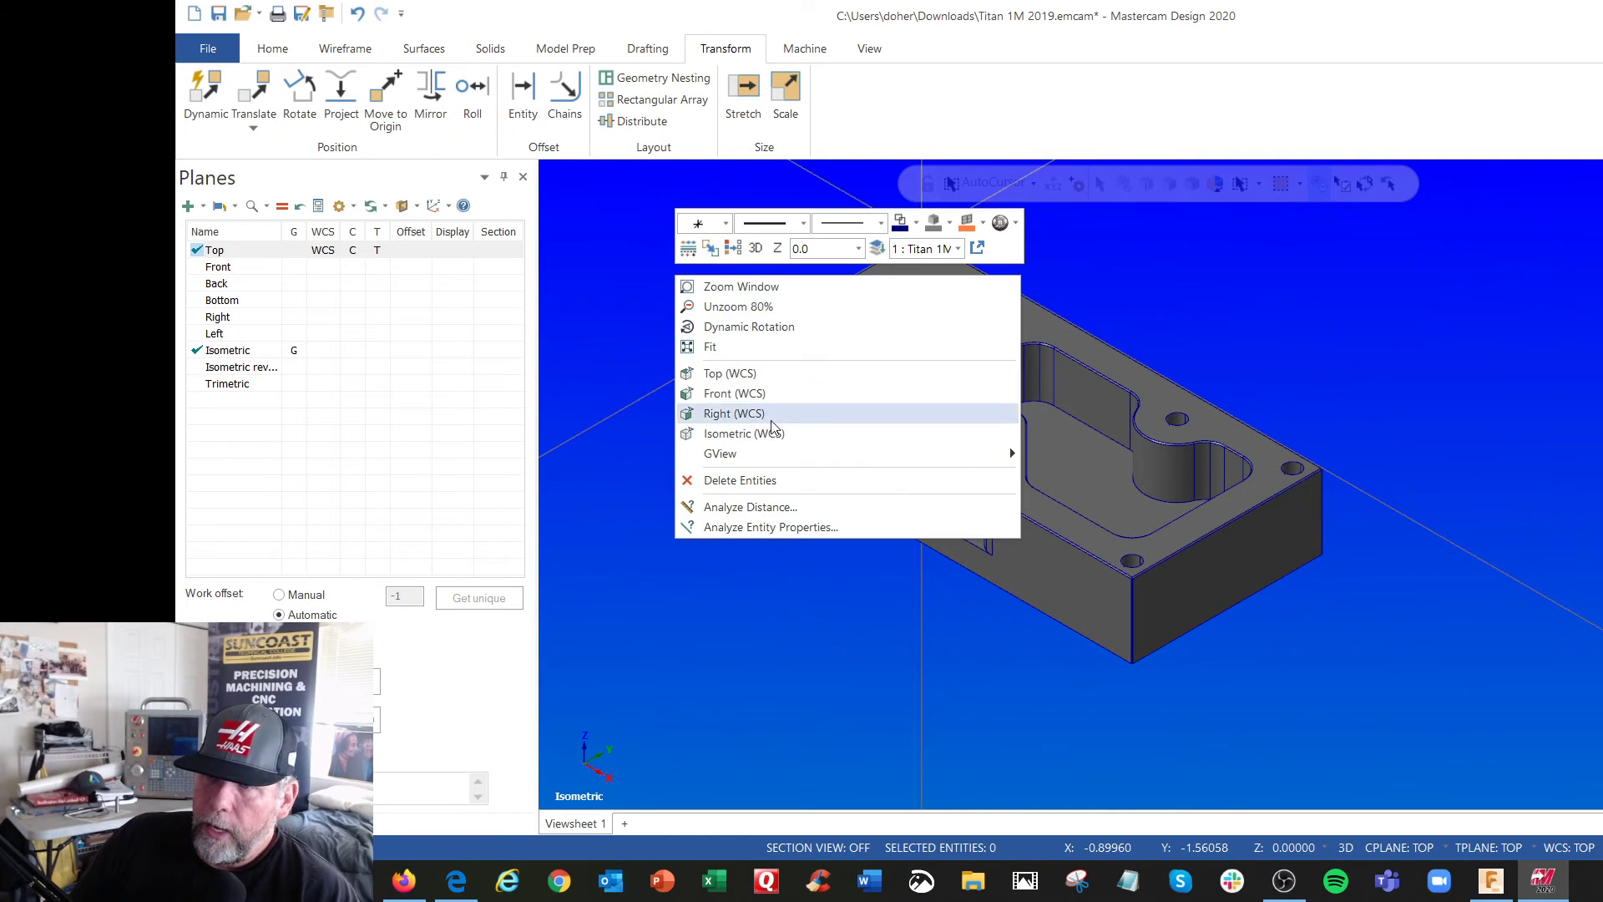
{"action": "left_click", "coordinate": [744, 434]}
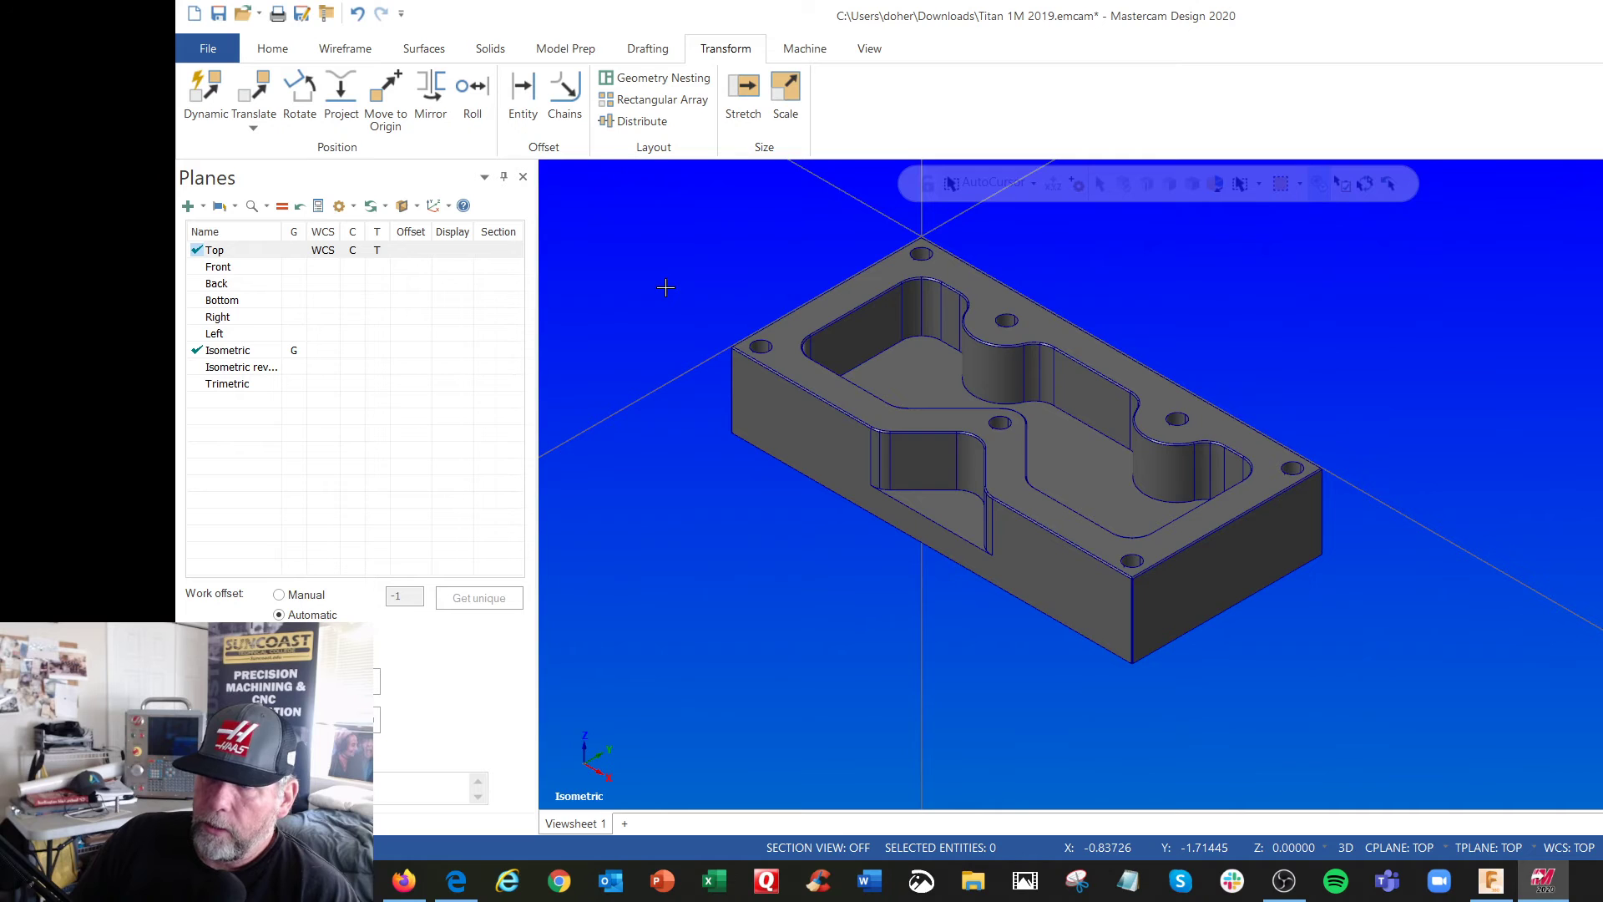
{"action": "scroll", "coordinate": [665, 287], "scroll_direction": "up", "scroll_amount": 3}
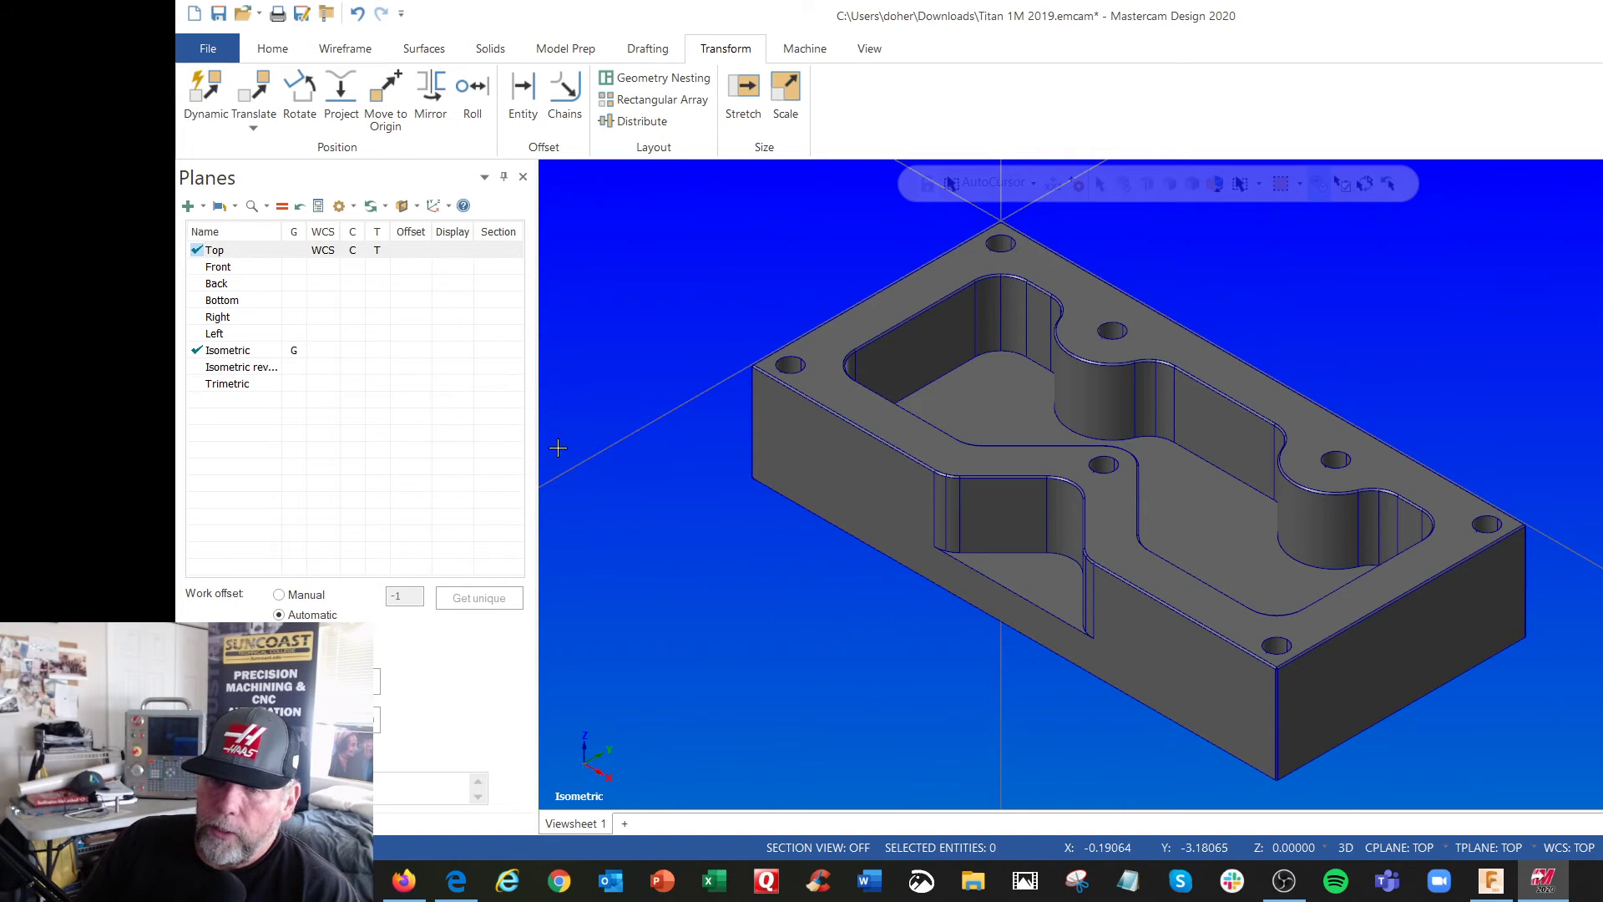
Add MILL 3 - AXIS VMC.mcam-mmd to the mill machine definition menu and accept the list
{"action": "left_click", "coordinate": [203, 823]}
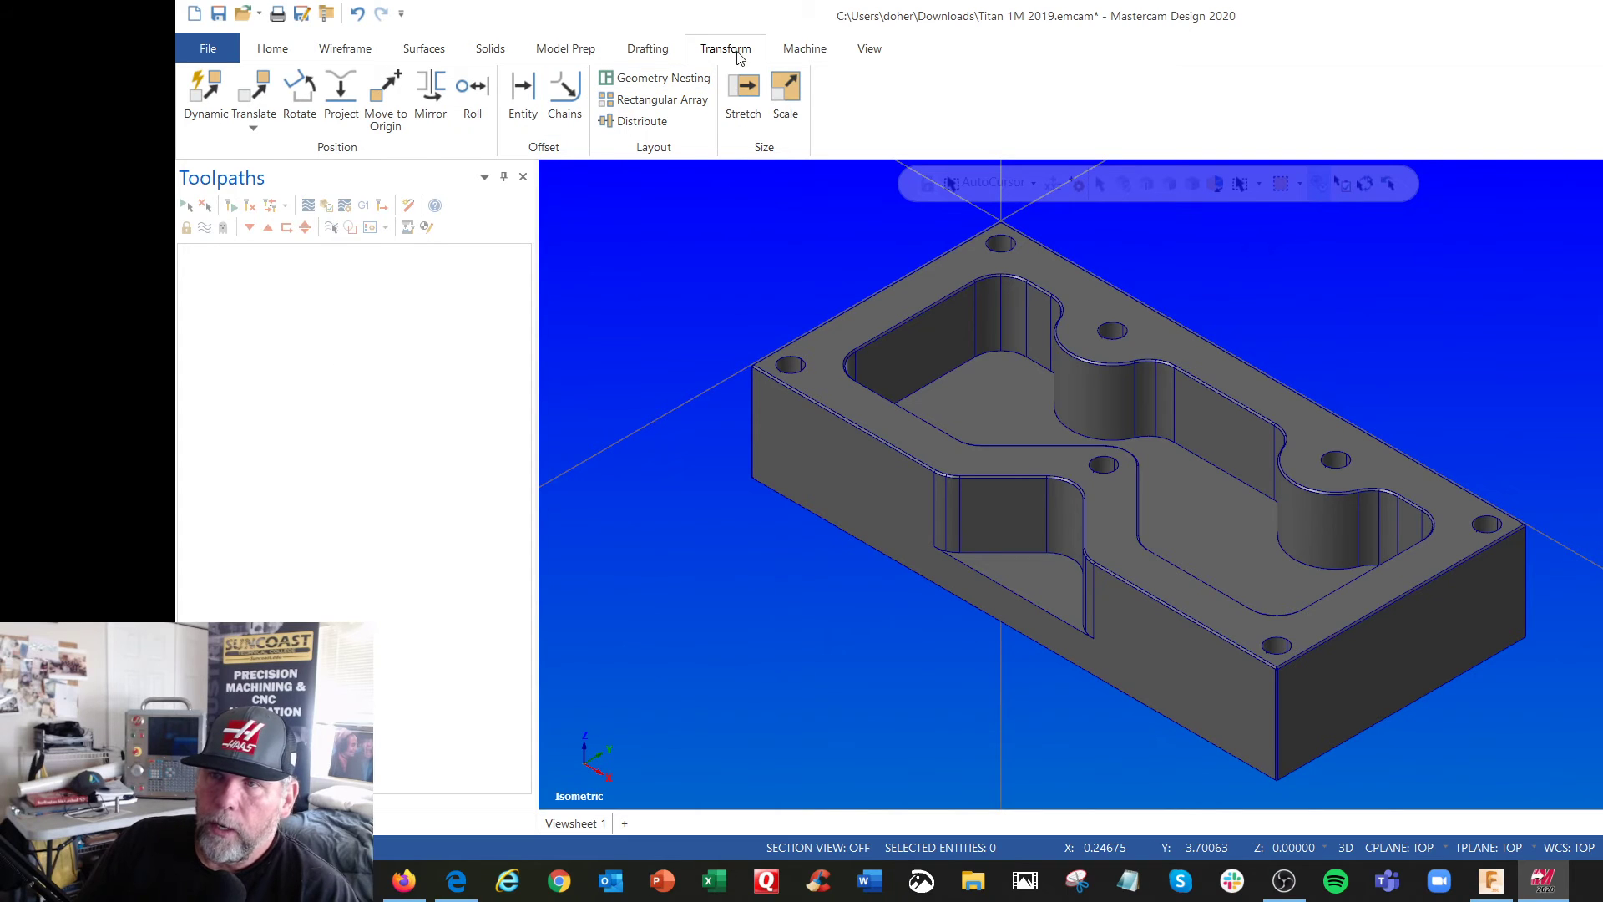
{"action": "left_click", "coordinate": [811, 52]}
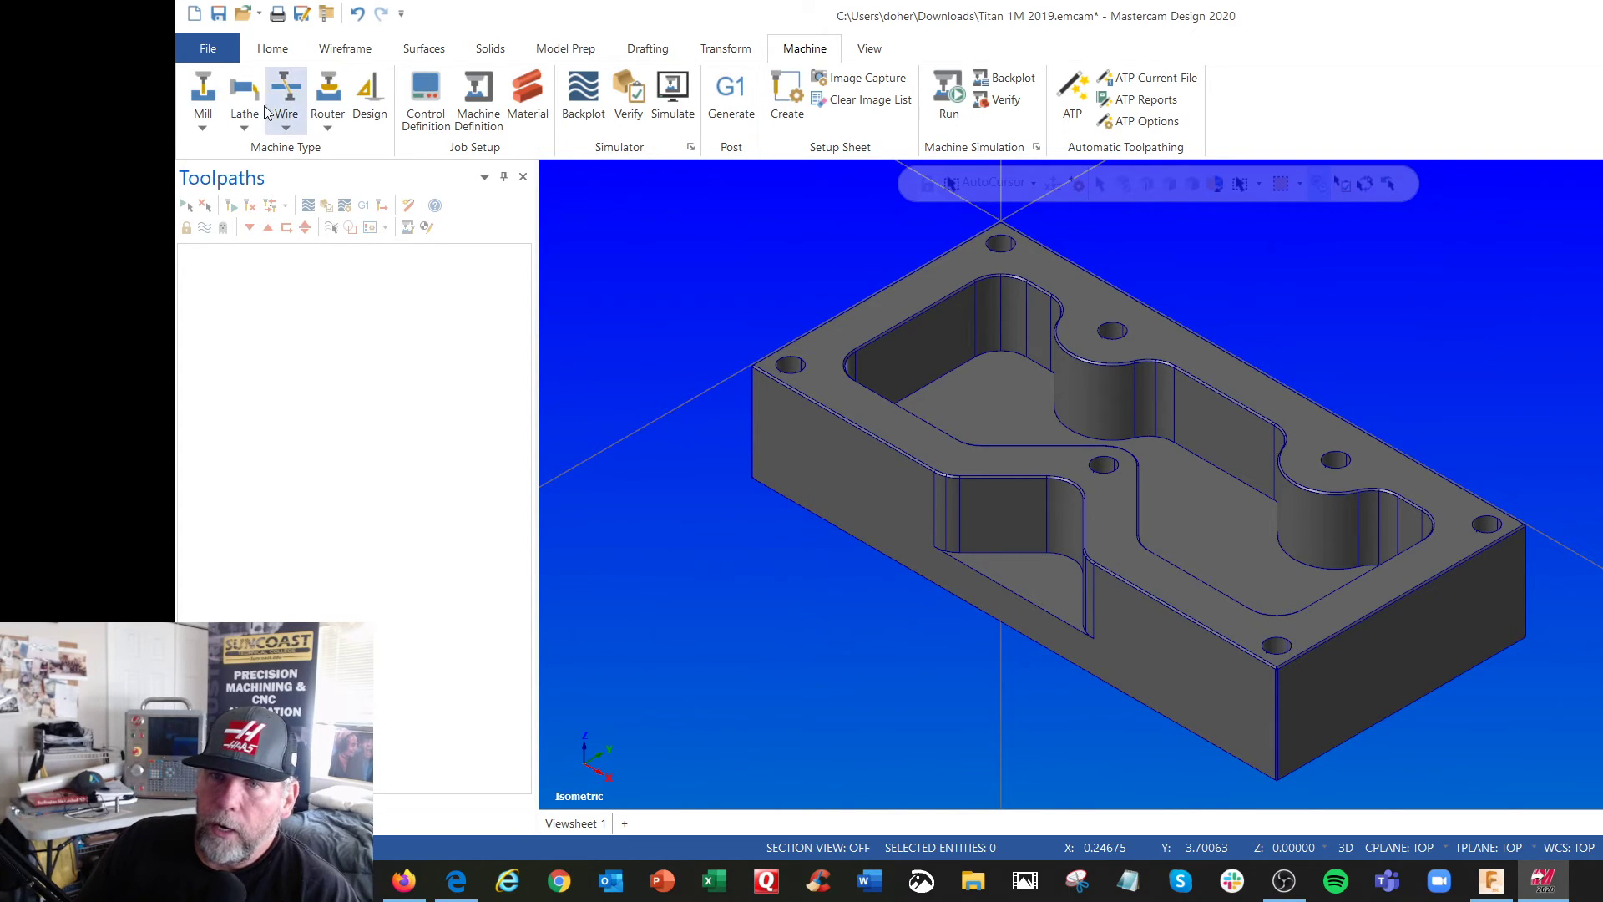
{"action": "left_click", "coordinate": [212, 116]}
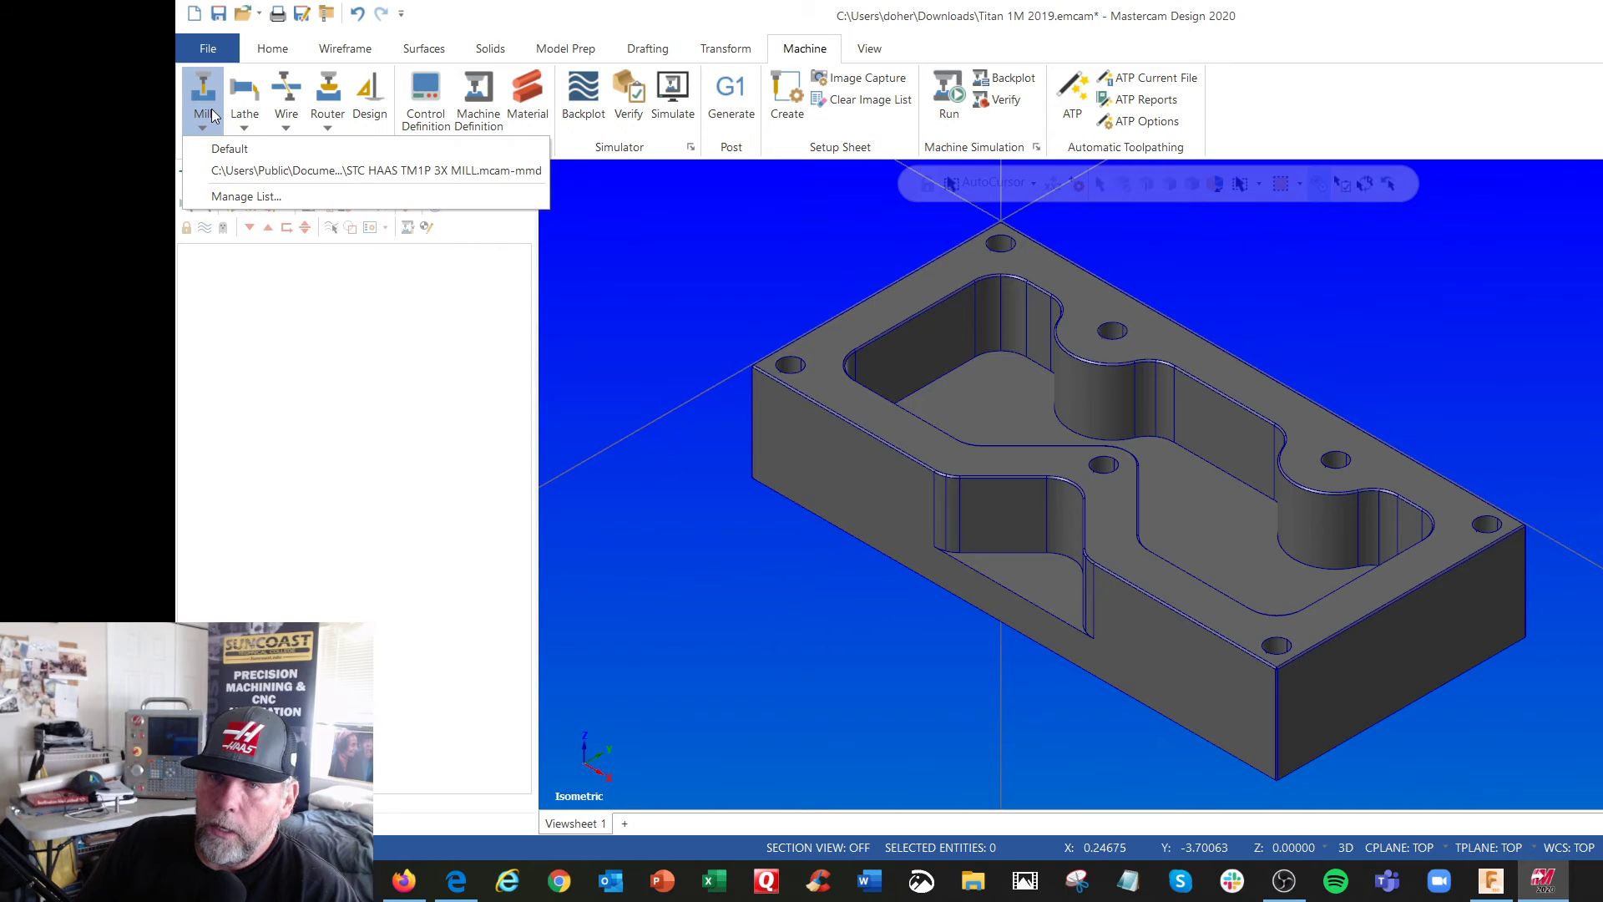
{"action": "left_click", "coordinate": [261, 201]}
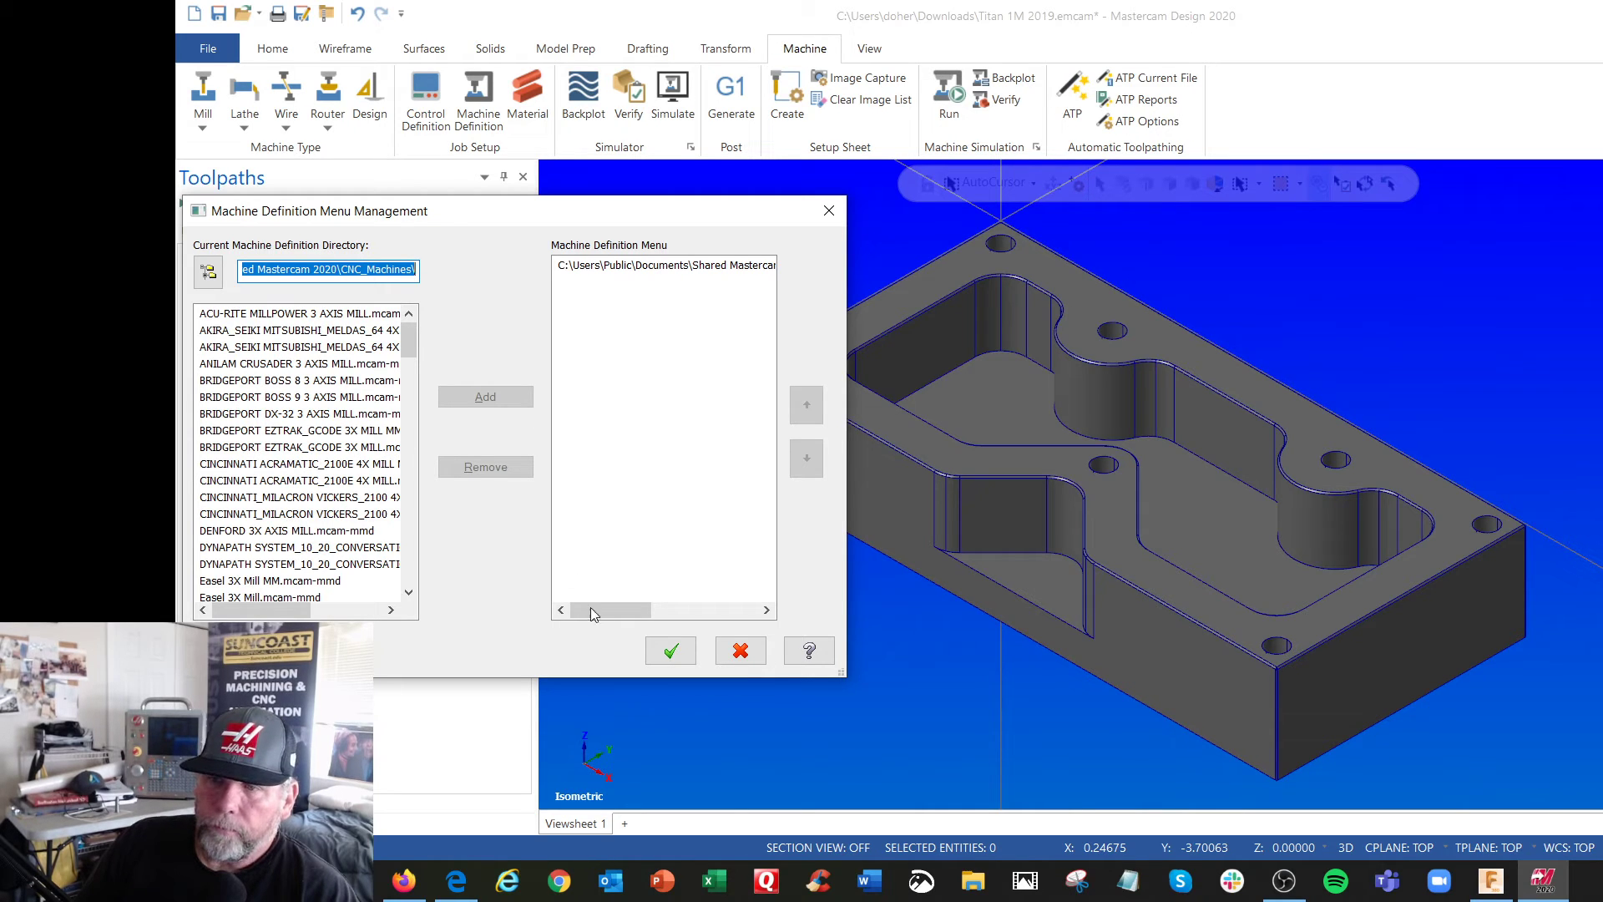
{"action": "mouse_move", "coordinate": [607, 615]}
{"action": "left_mouse_down"}
{"action": "mouse_move", "coordinate": [735, 597]}
{"action": "mouse_move", "coordinate": [584, 610]}
{"action": "left_mouse_up"}
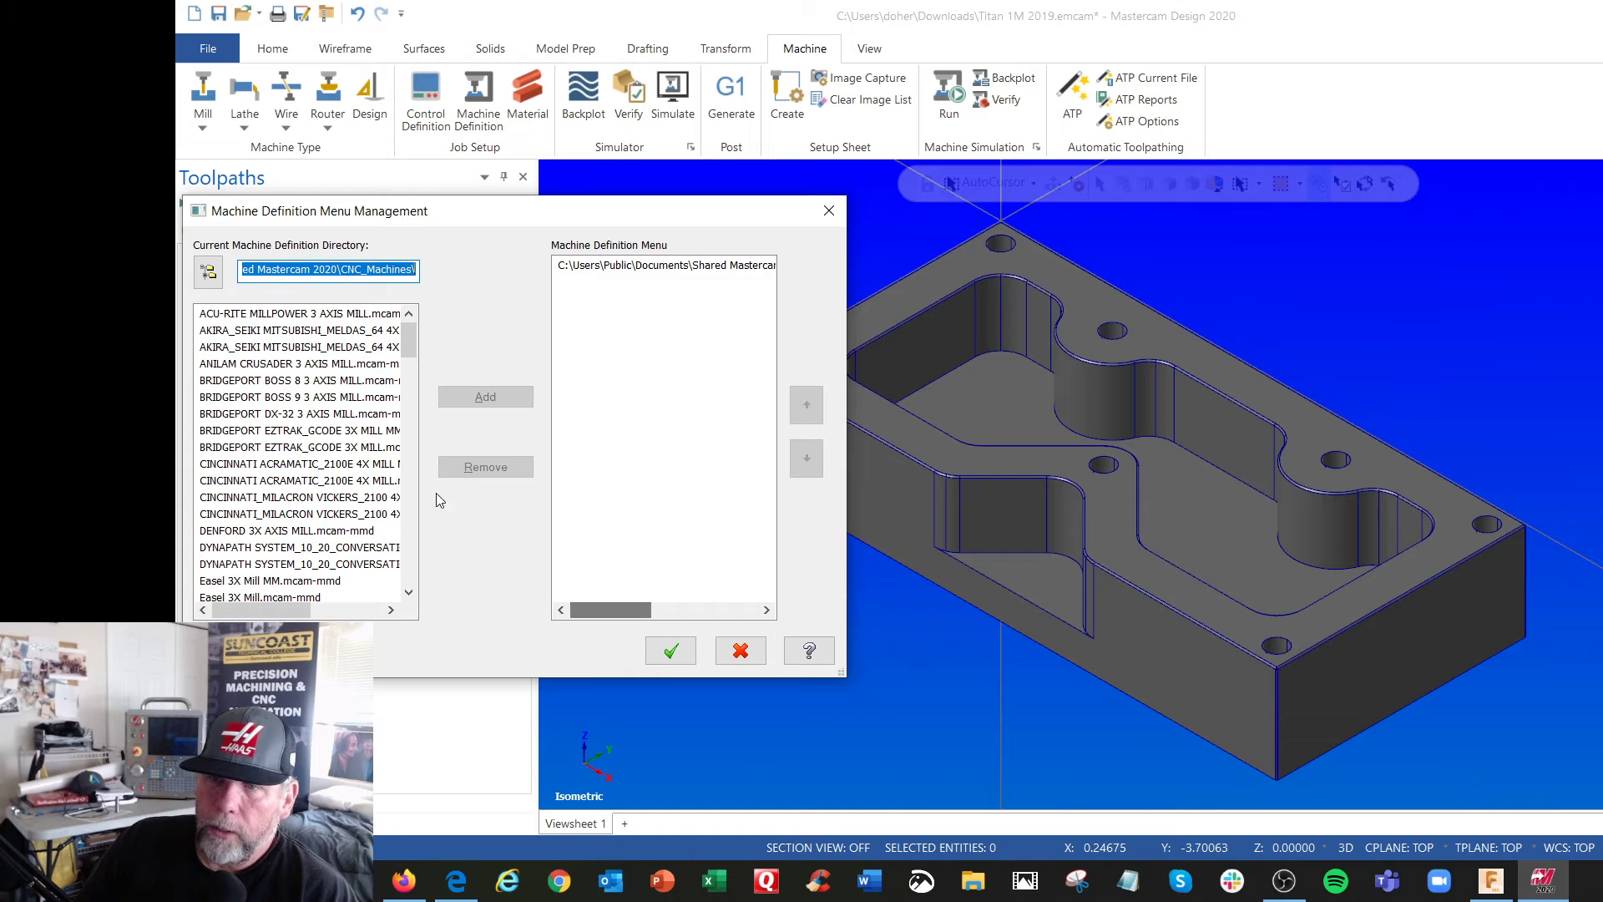
{"action": "left_click_drag", "start_coordinate": [409, 347], "coordinate": [430, 460]}
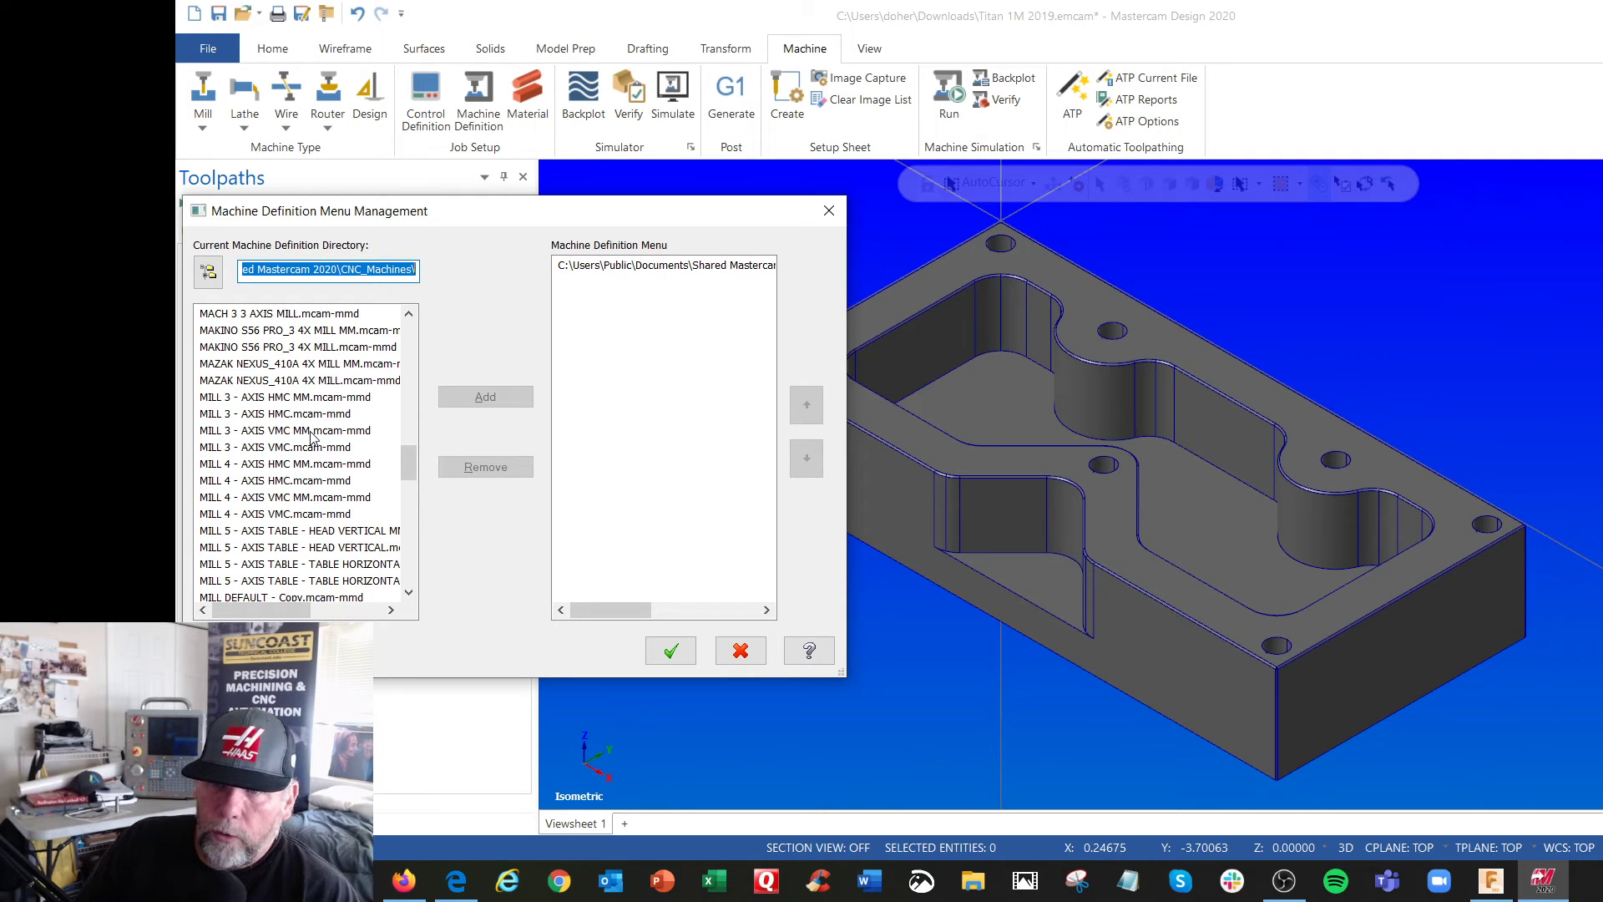
{"action": "left_click", "coordinate": [272, 449]}
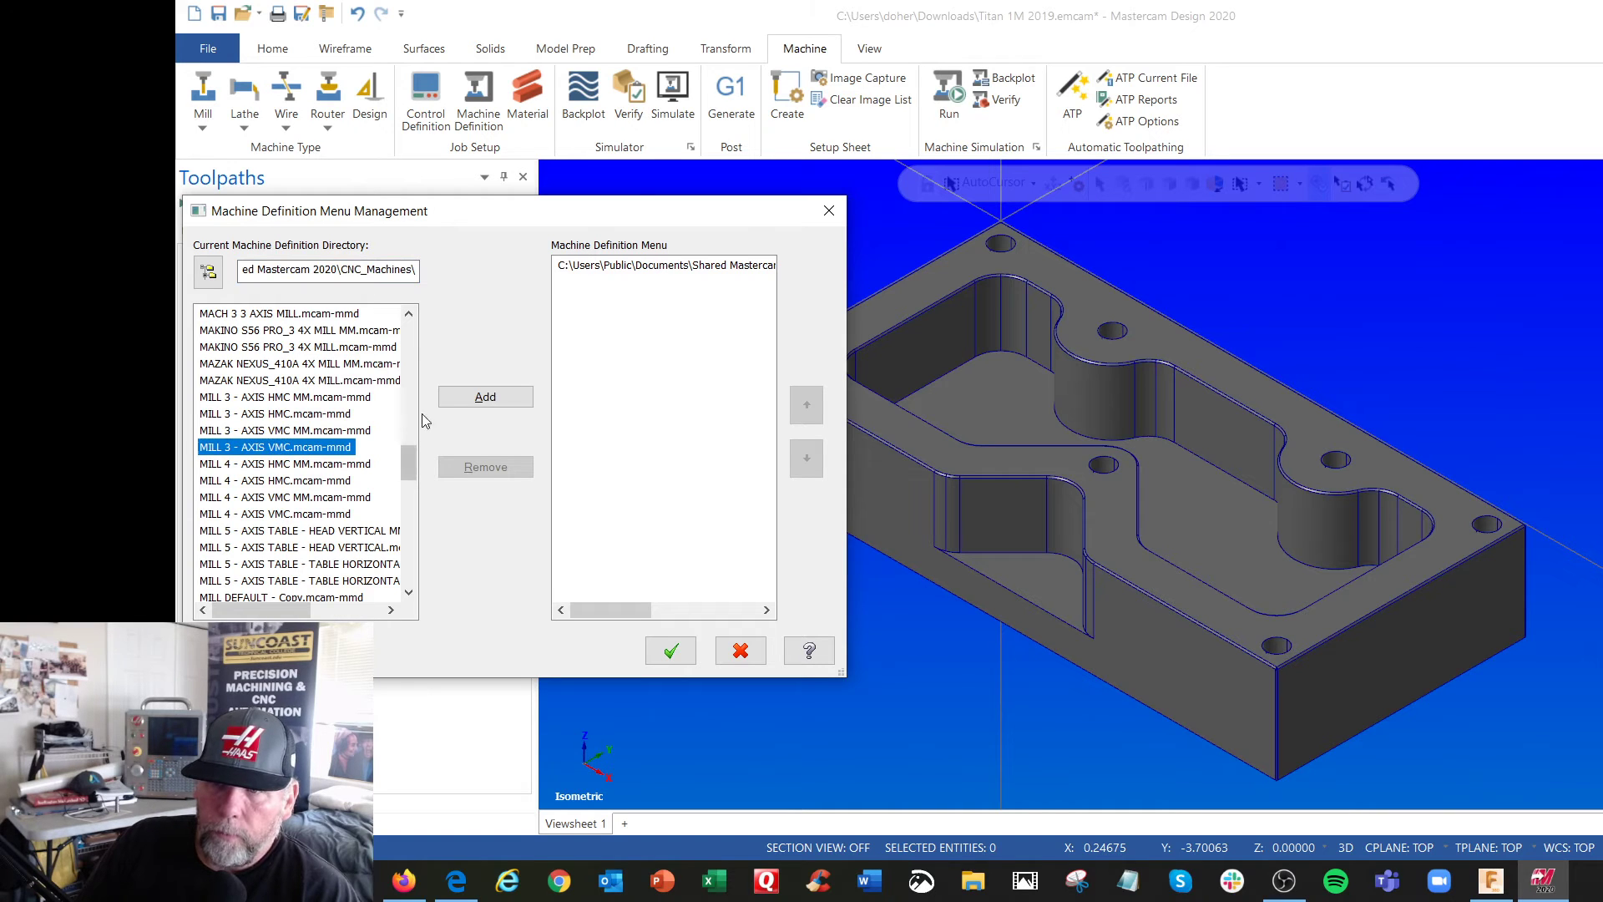
{"action": "left_click", "coordinate": [485, 397]}
{"action": "left_click", "coordinate": [670, 650]}
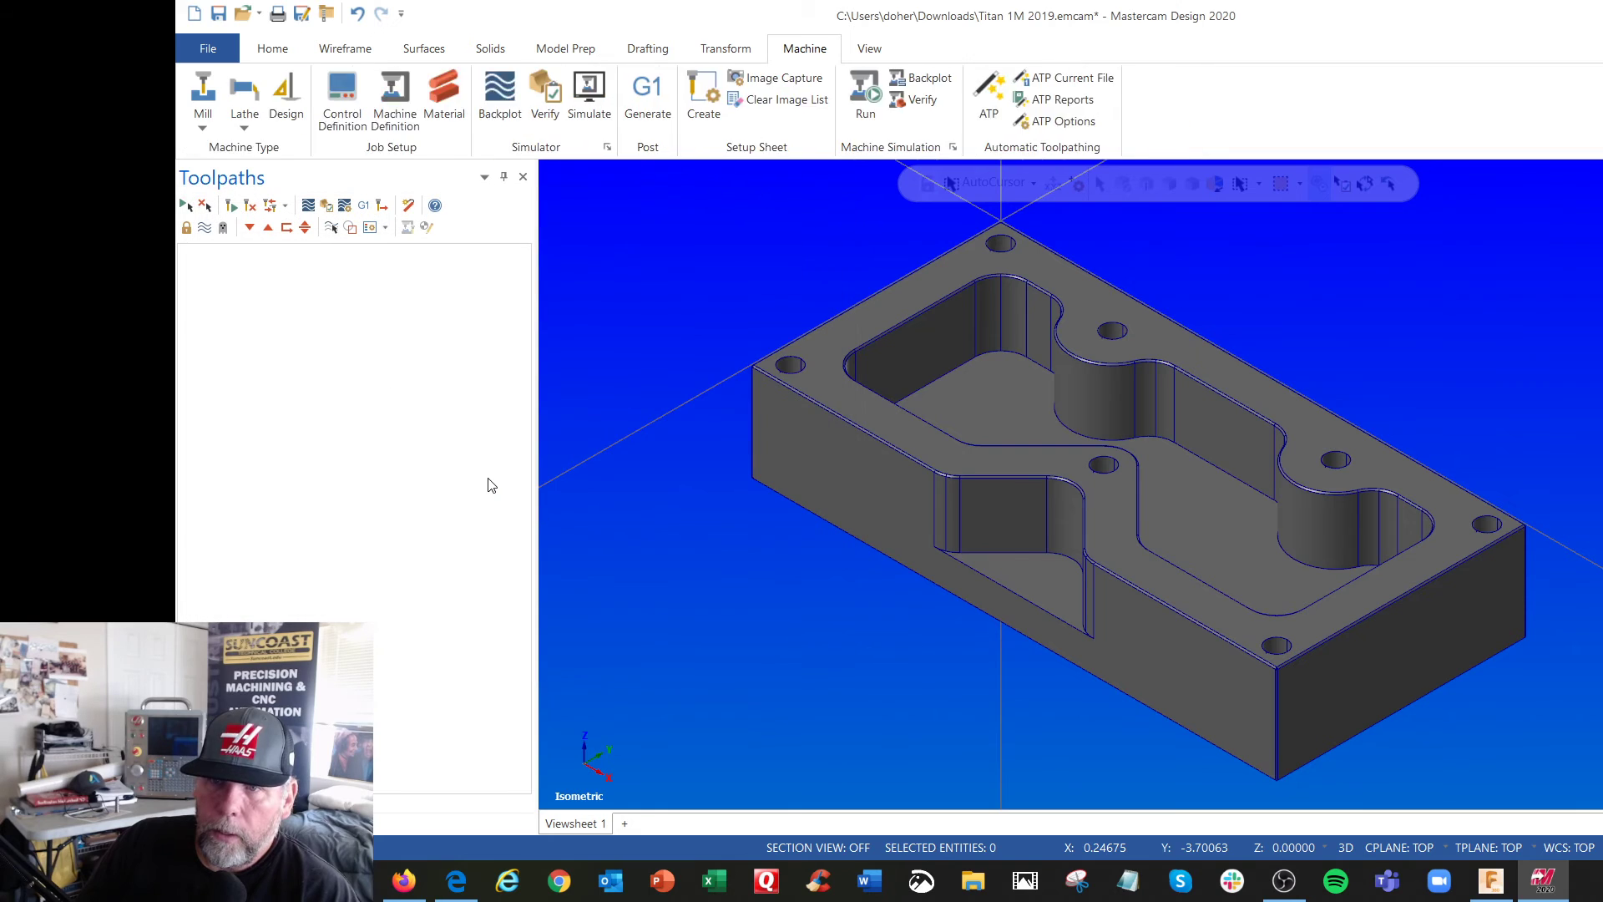
Create a mill machine group from MILL 3 - AXIS VMC.mcam-mmd and open its Files properties
{"action": "left_click", "coordinate": [202, 127]}
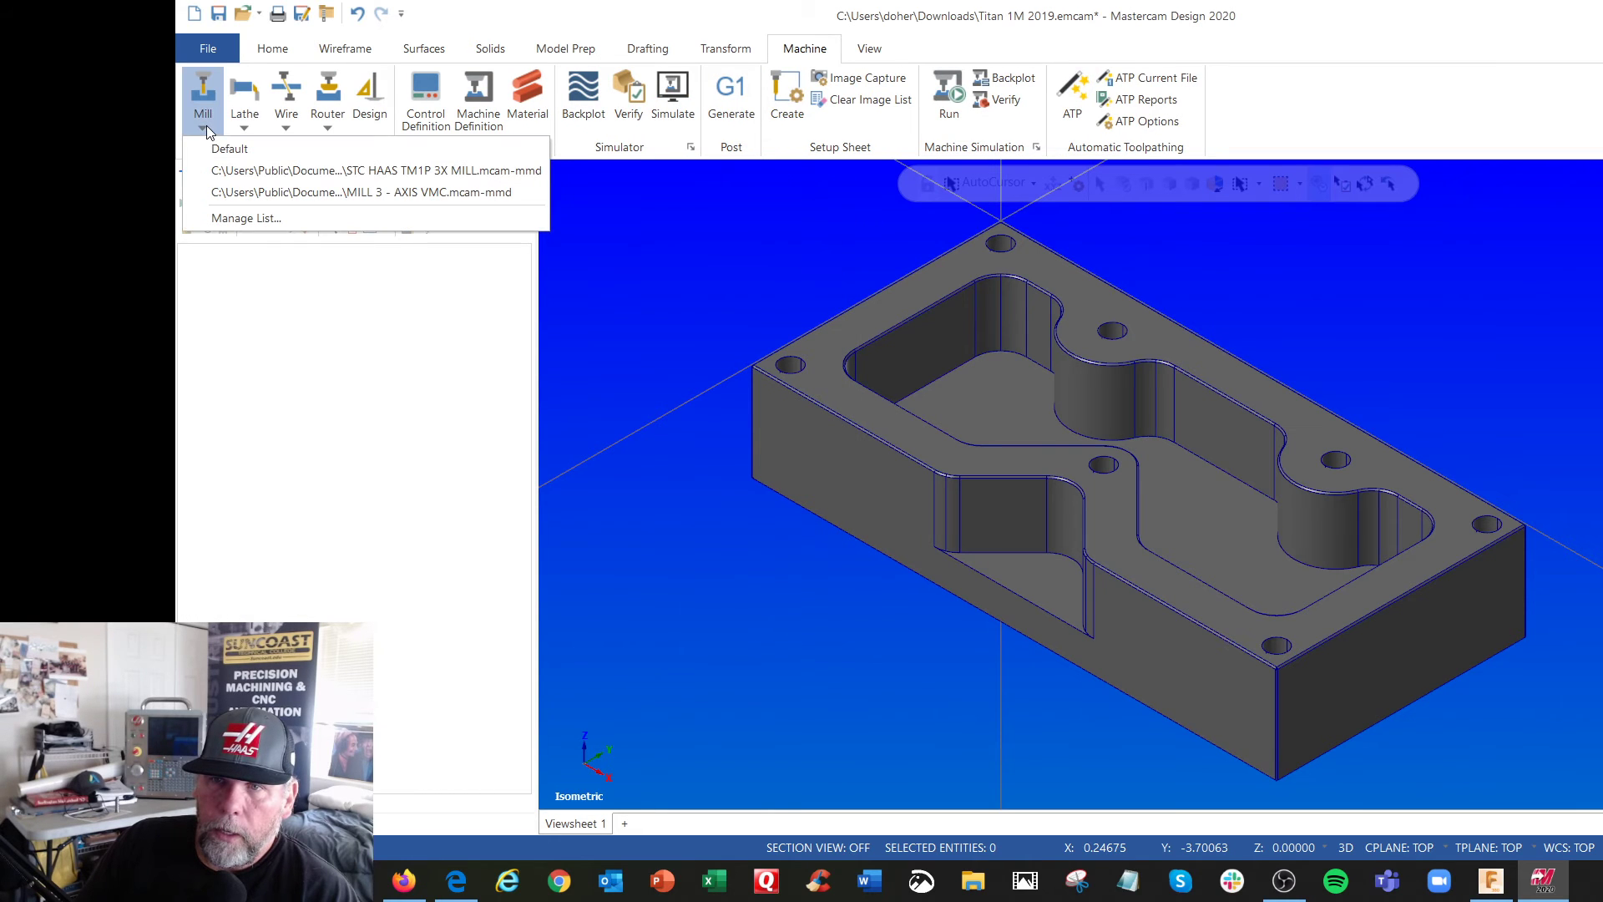
{"action": "left_click", "coordinate": [298, 194]}
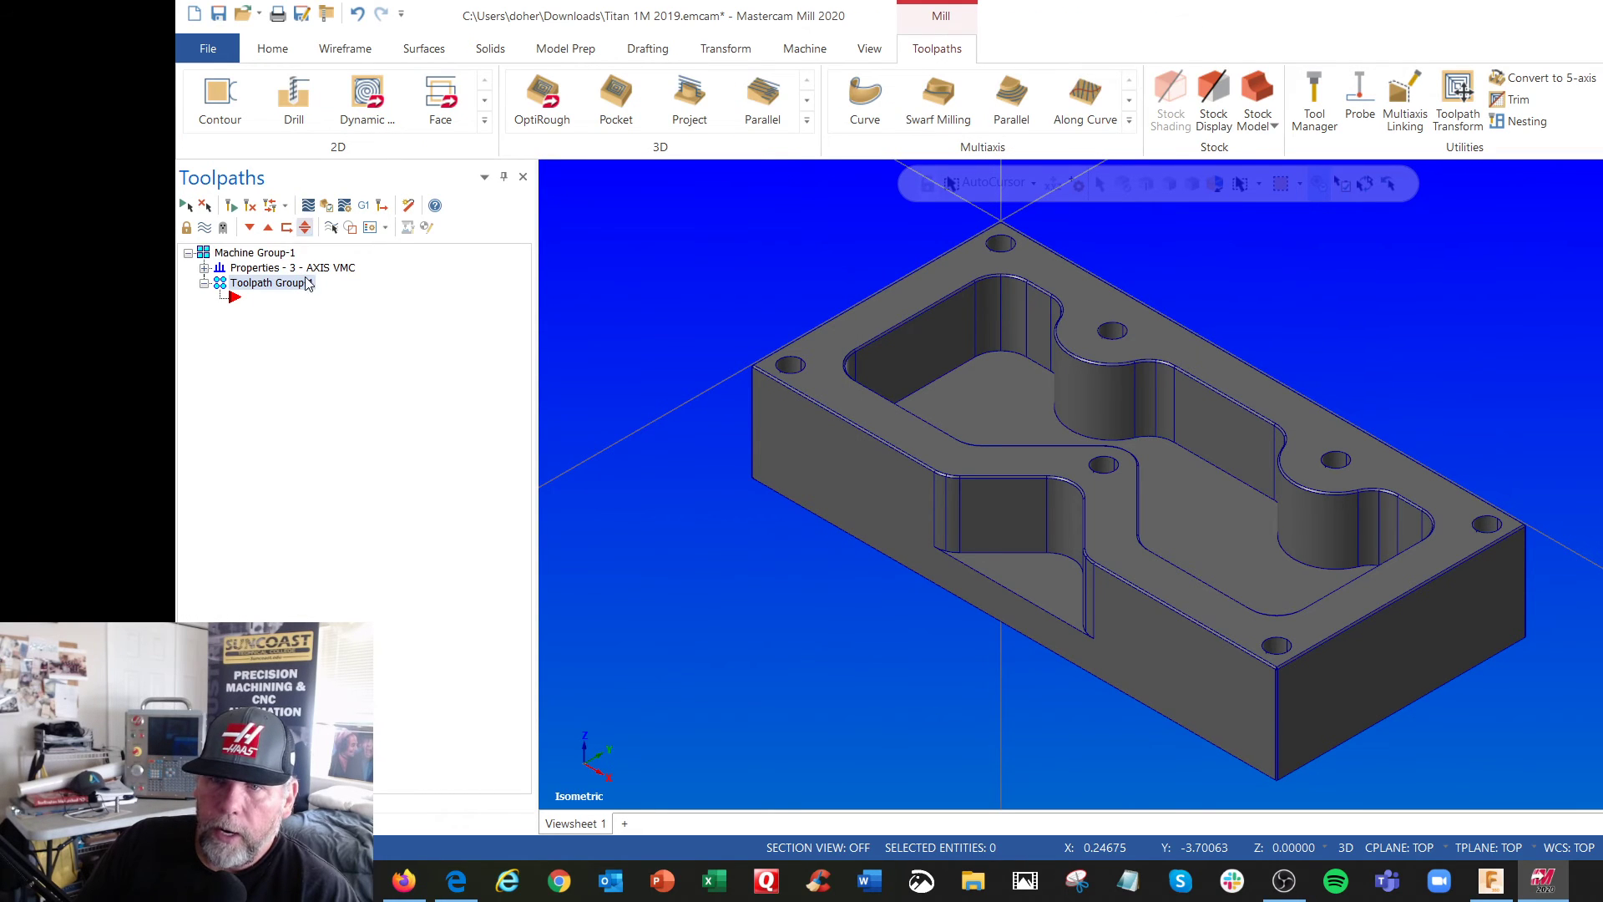
{"action": "left_click", "coordinate": [204, 268]}
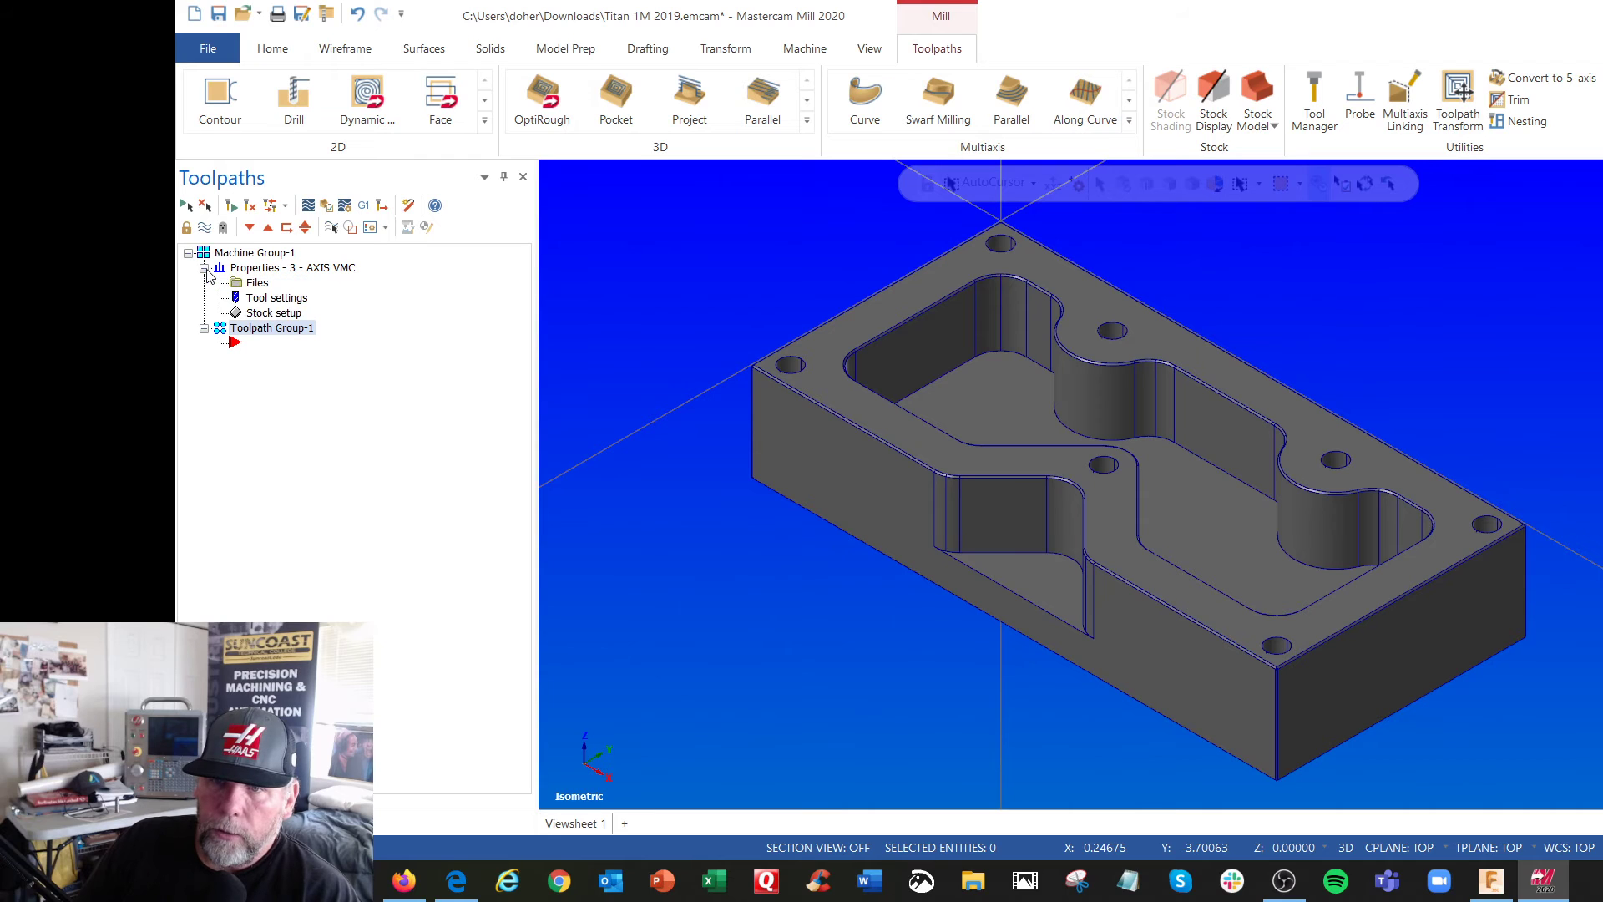
{"action": "left_click", "coordinate": [256, 283]}
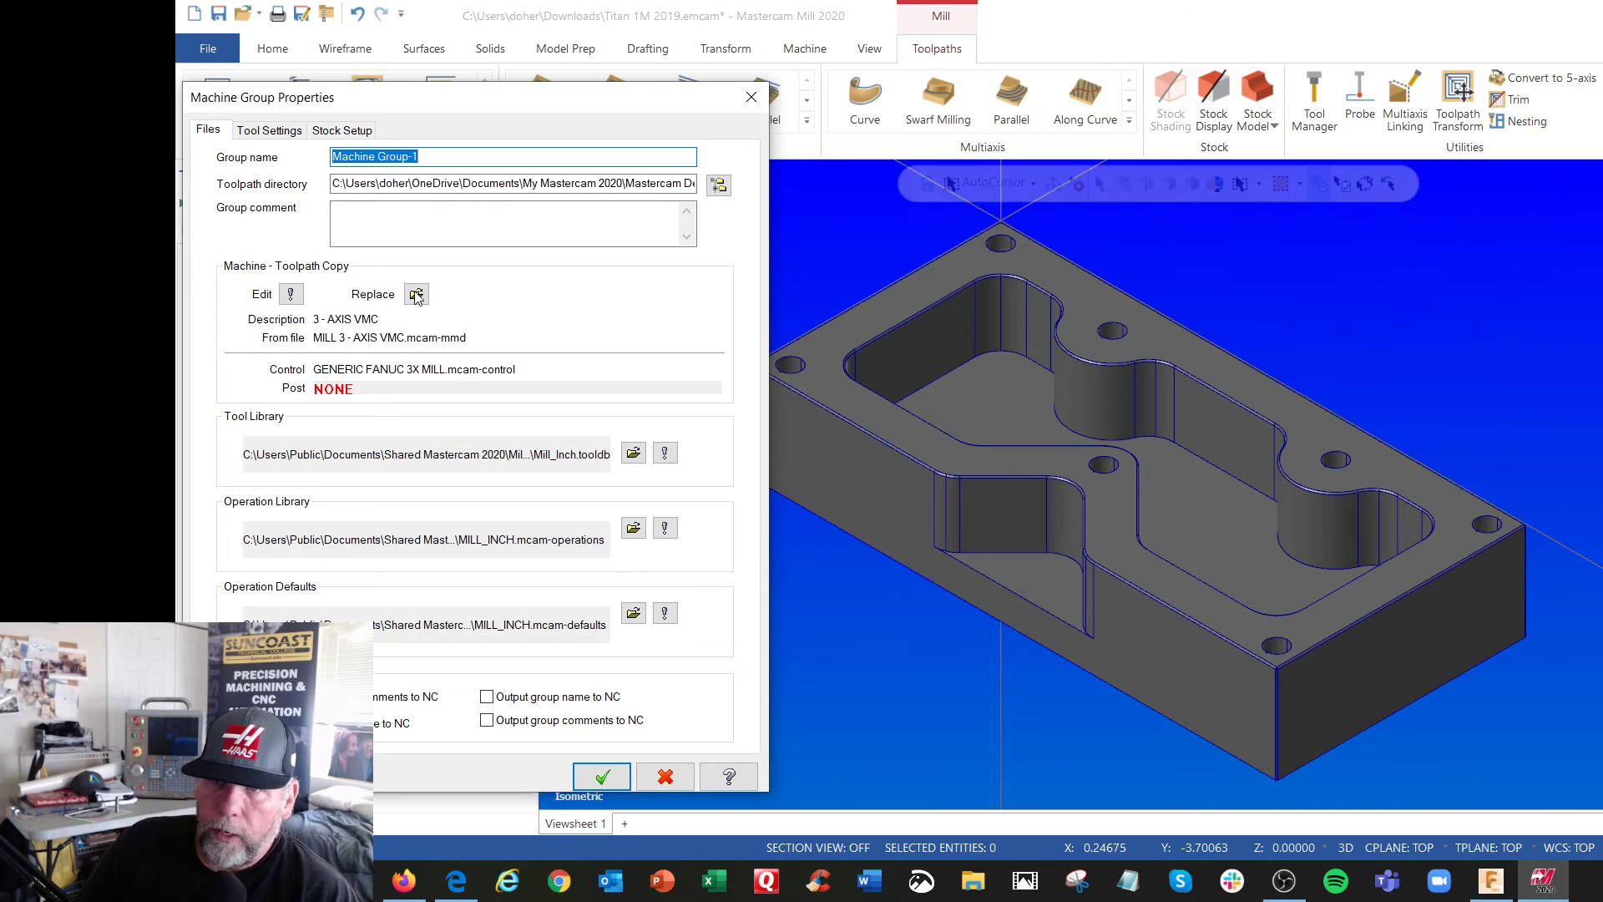
Set program number 1001, sequential tool numbering, duplicate tool warnings, and modal overrides for clearance height, retract height and feed plane in the tool settings
{"action": "left_click", "coordinate": [266, 130]}
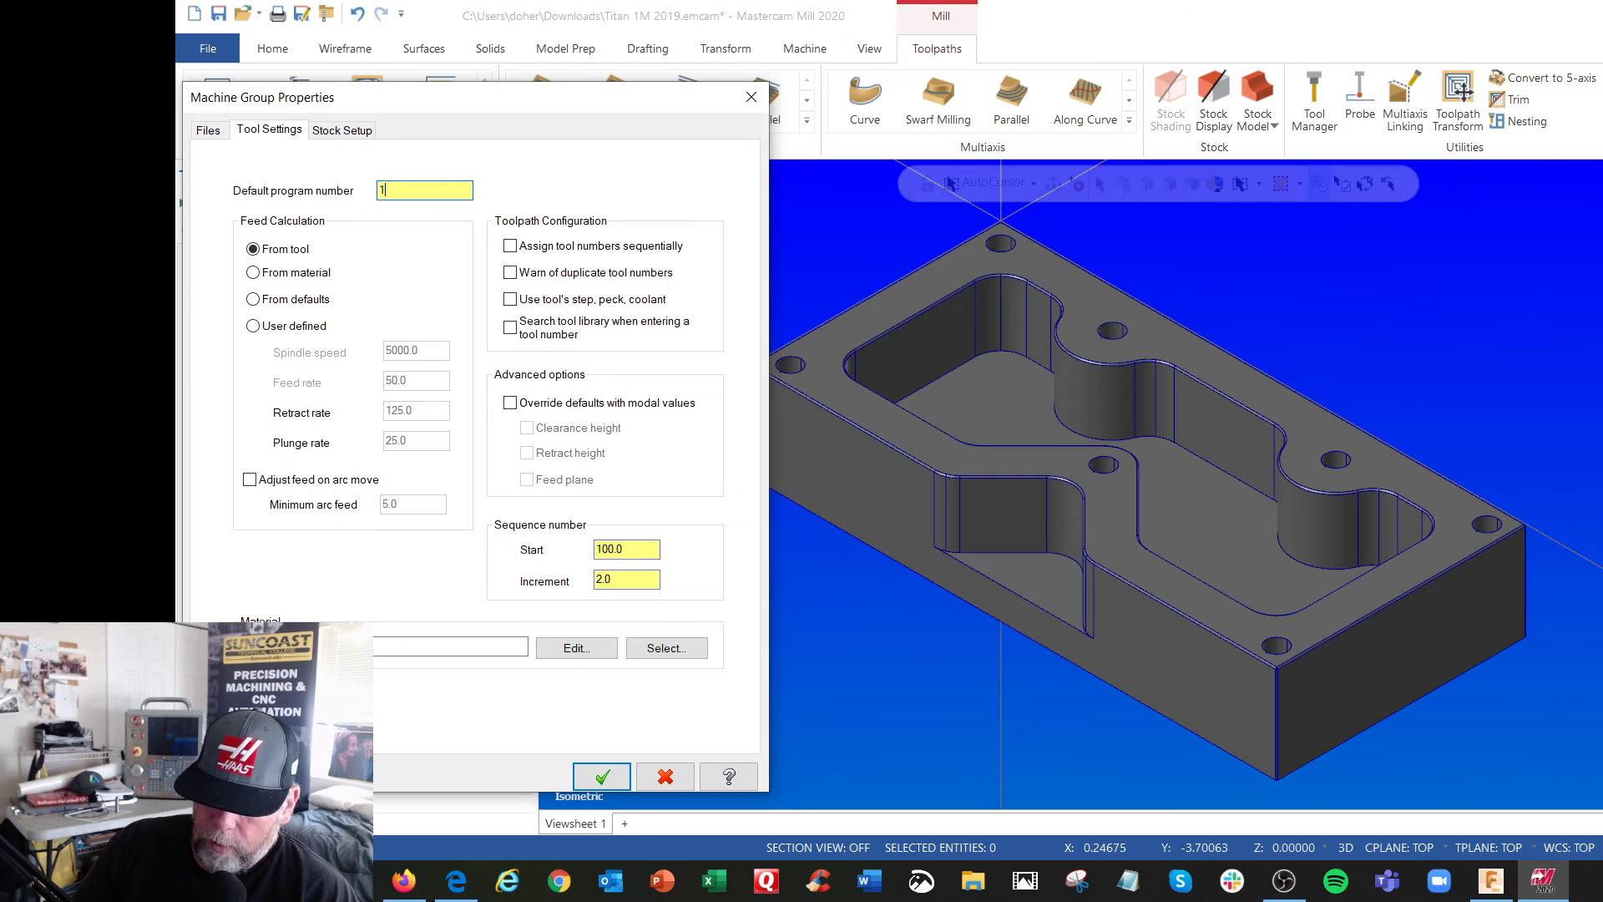
{"action": "left_click", "coordinate": [510, 246]}
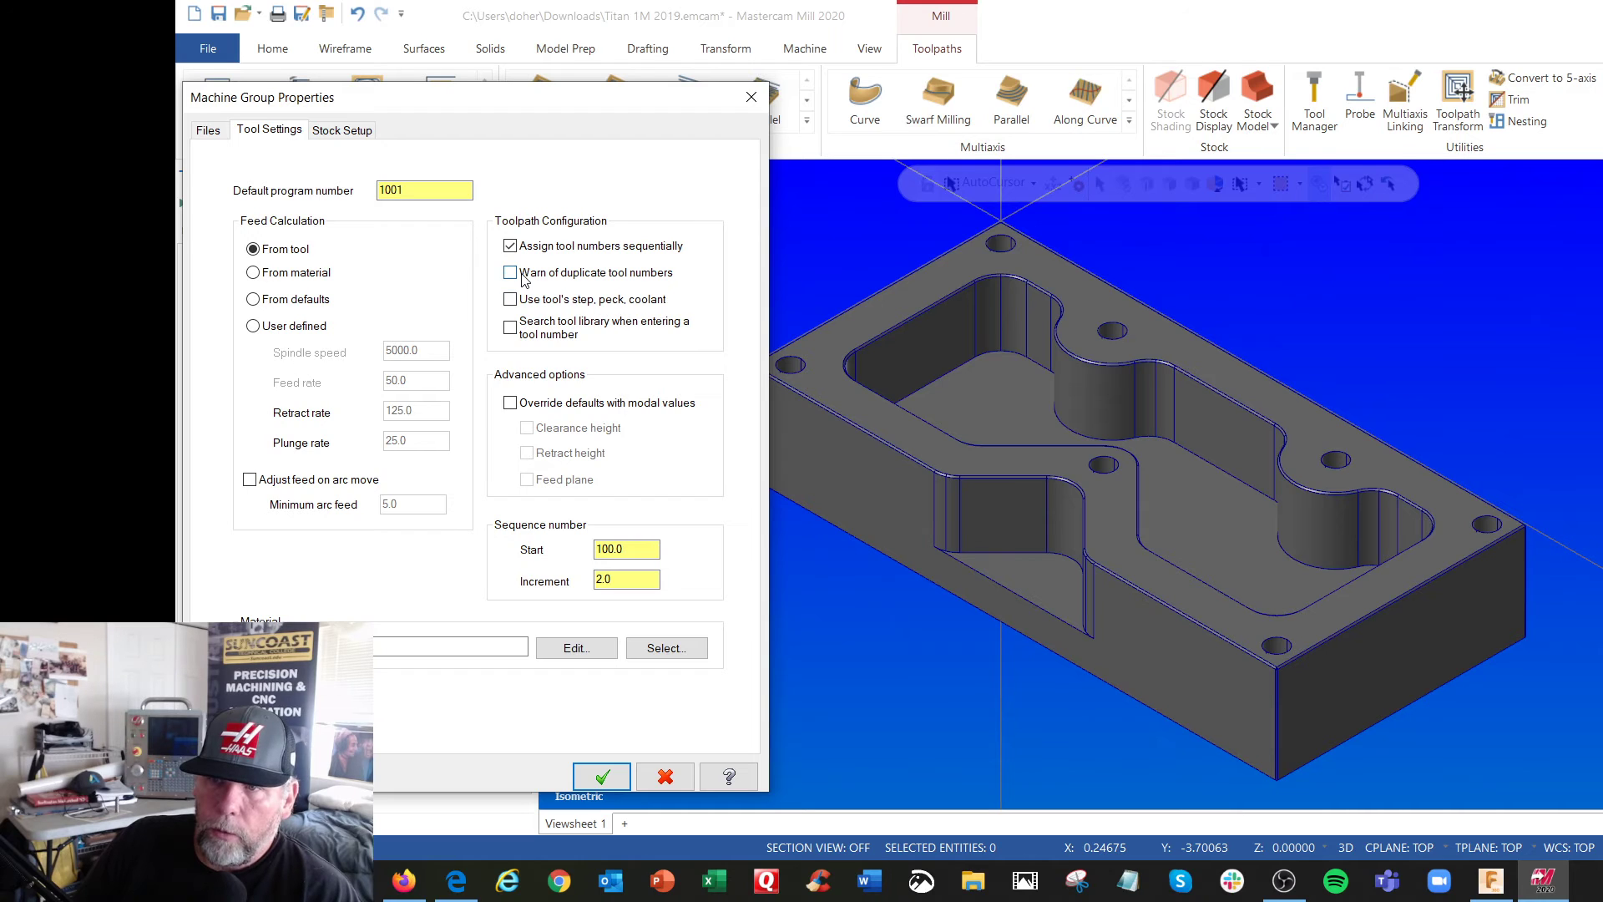
{"action": "left_click", "coordinate": [510, 403]}
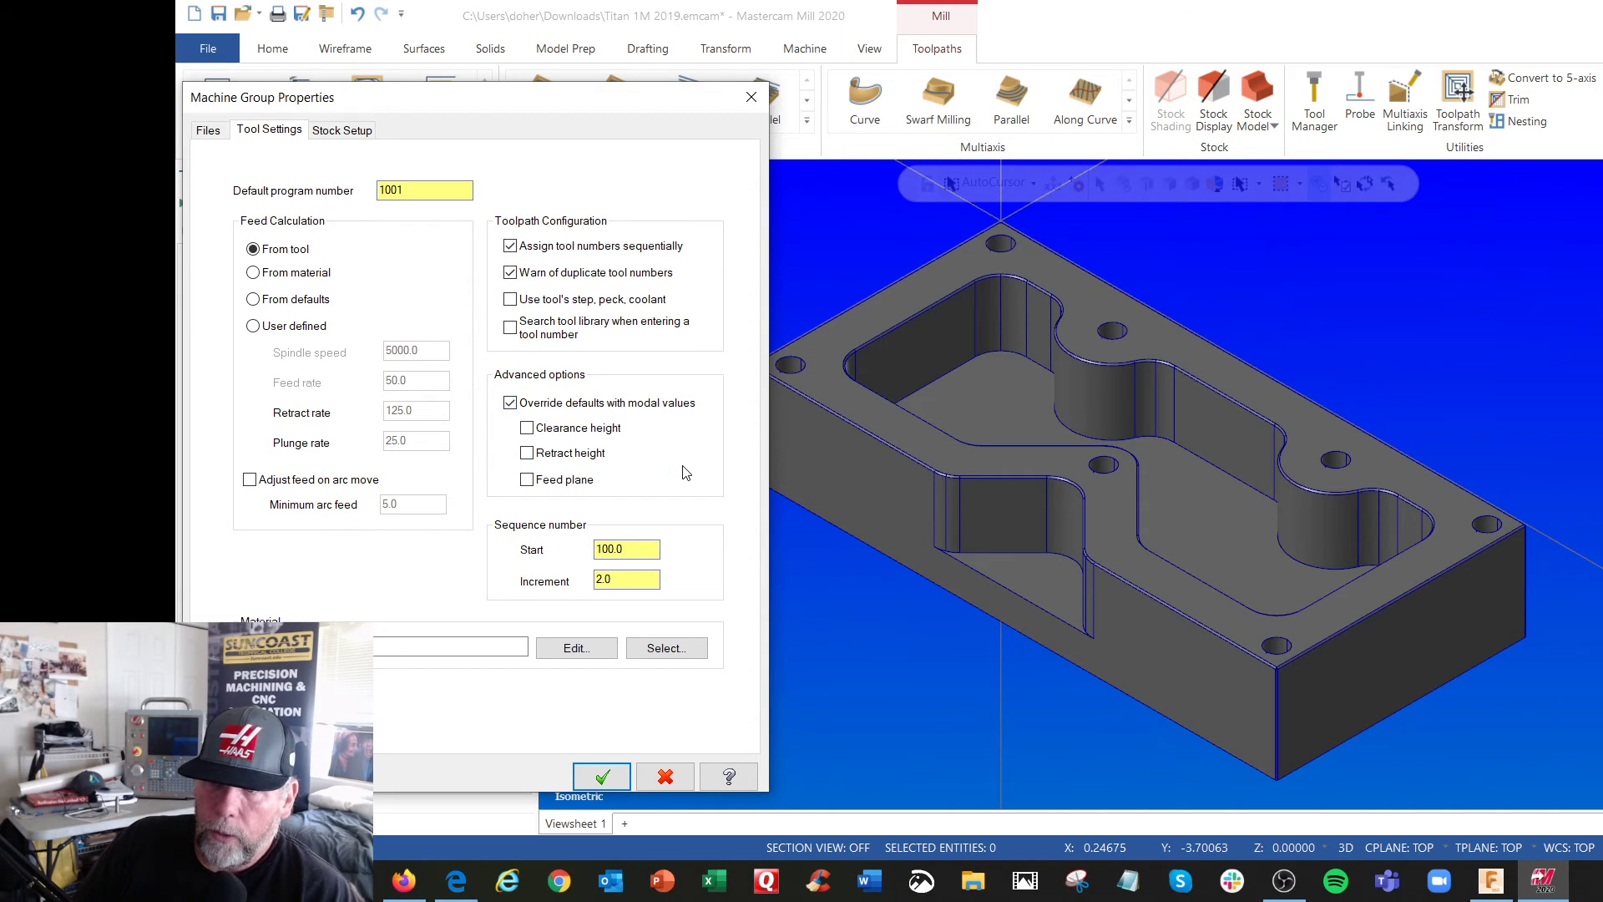
{"action": "left_click", "coordinate": [527, 479]}
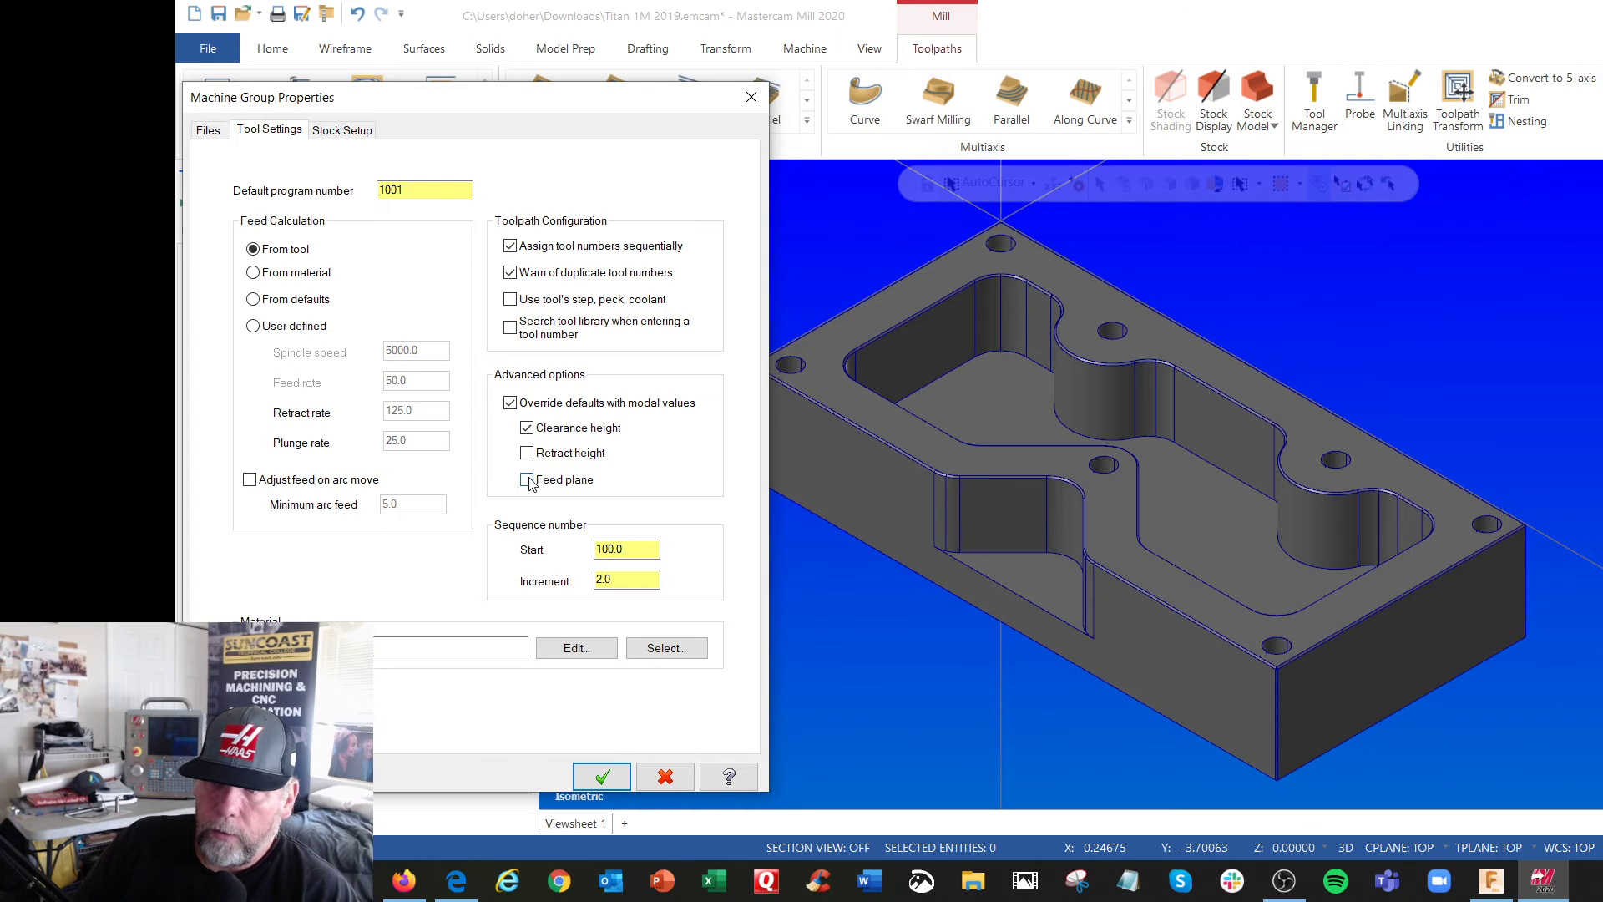
{"action": "left_click", "coordinate": [527, 453]}
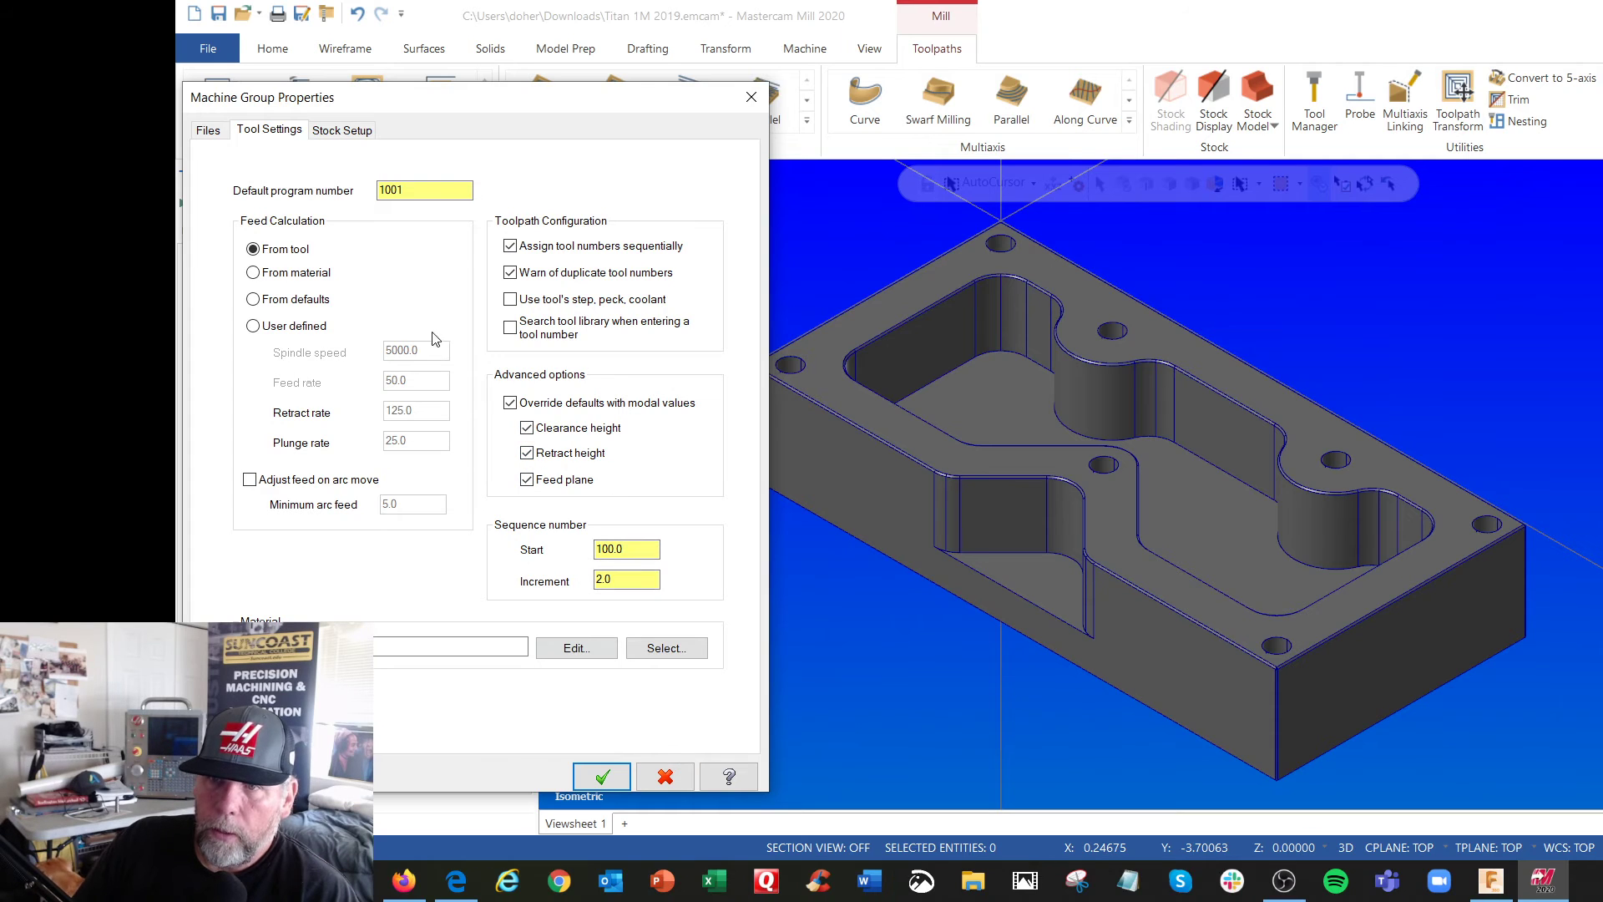
Size the rectangular stock from all solids, display it as a solid, and accept the stock setup
{"action": "left_click", "coordinate": [345, 130]}
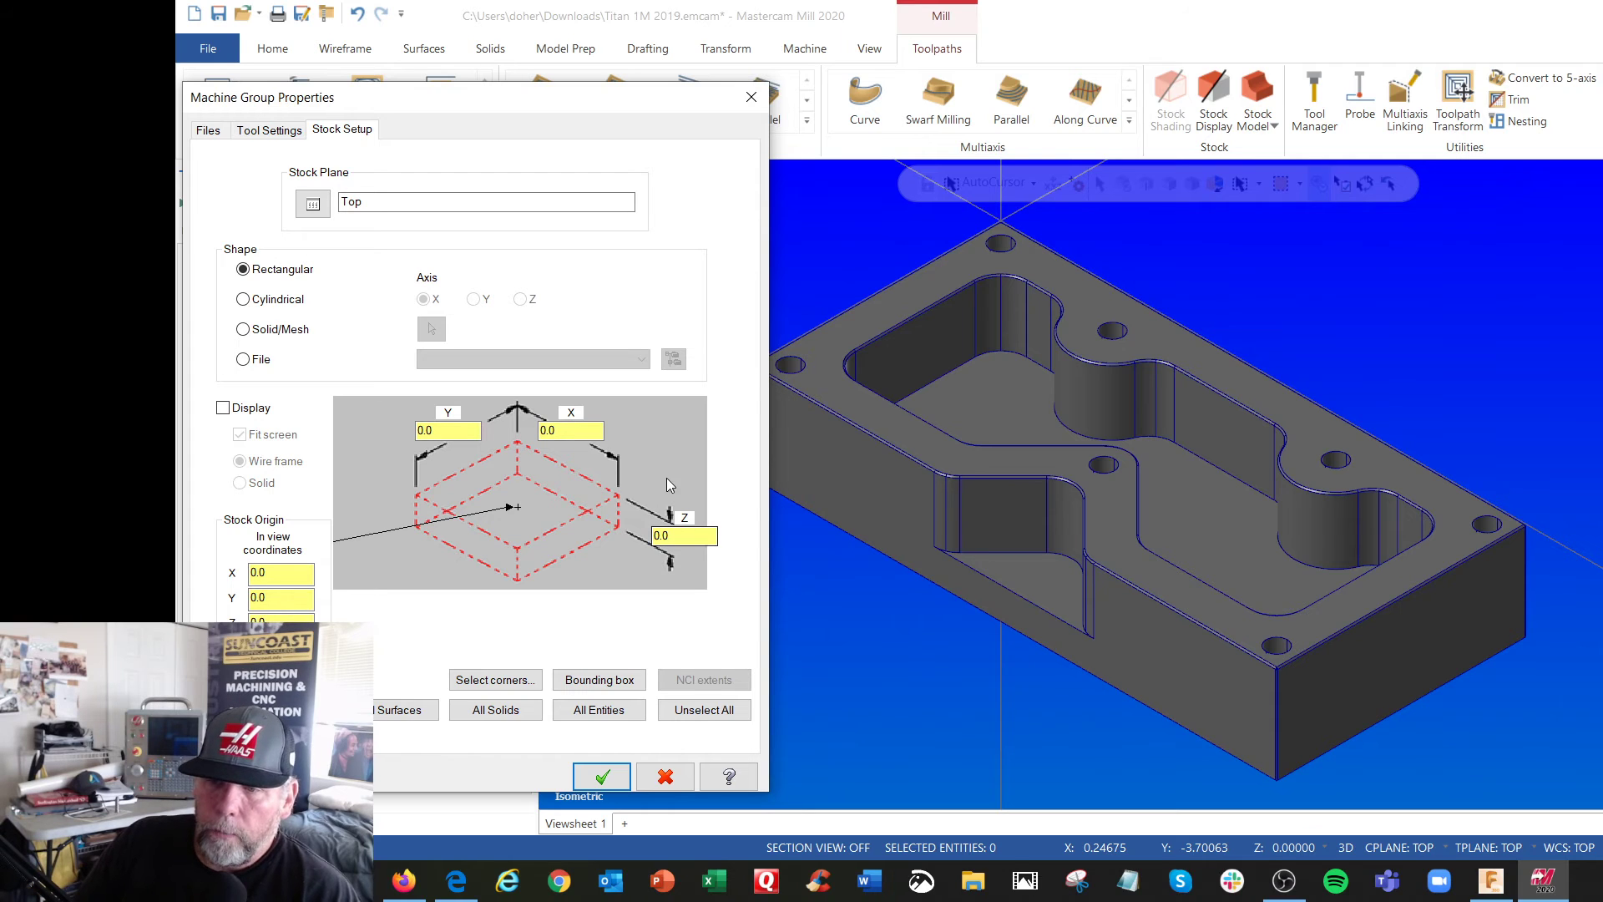
{"action": "left_click", "coordinate": [504, 715]}
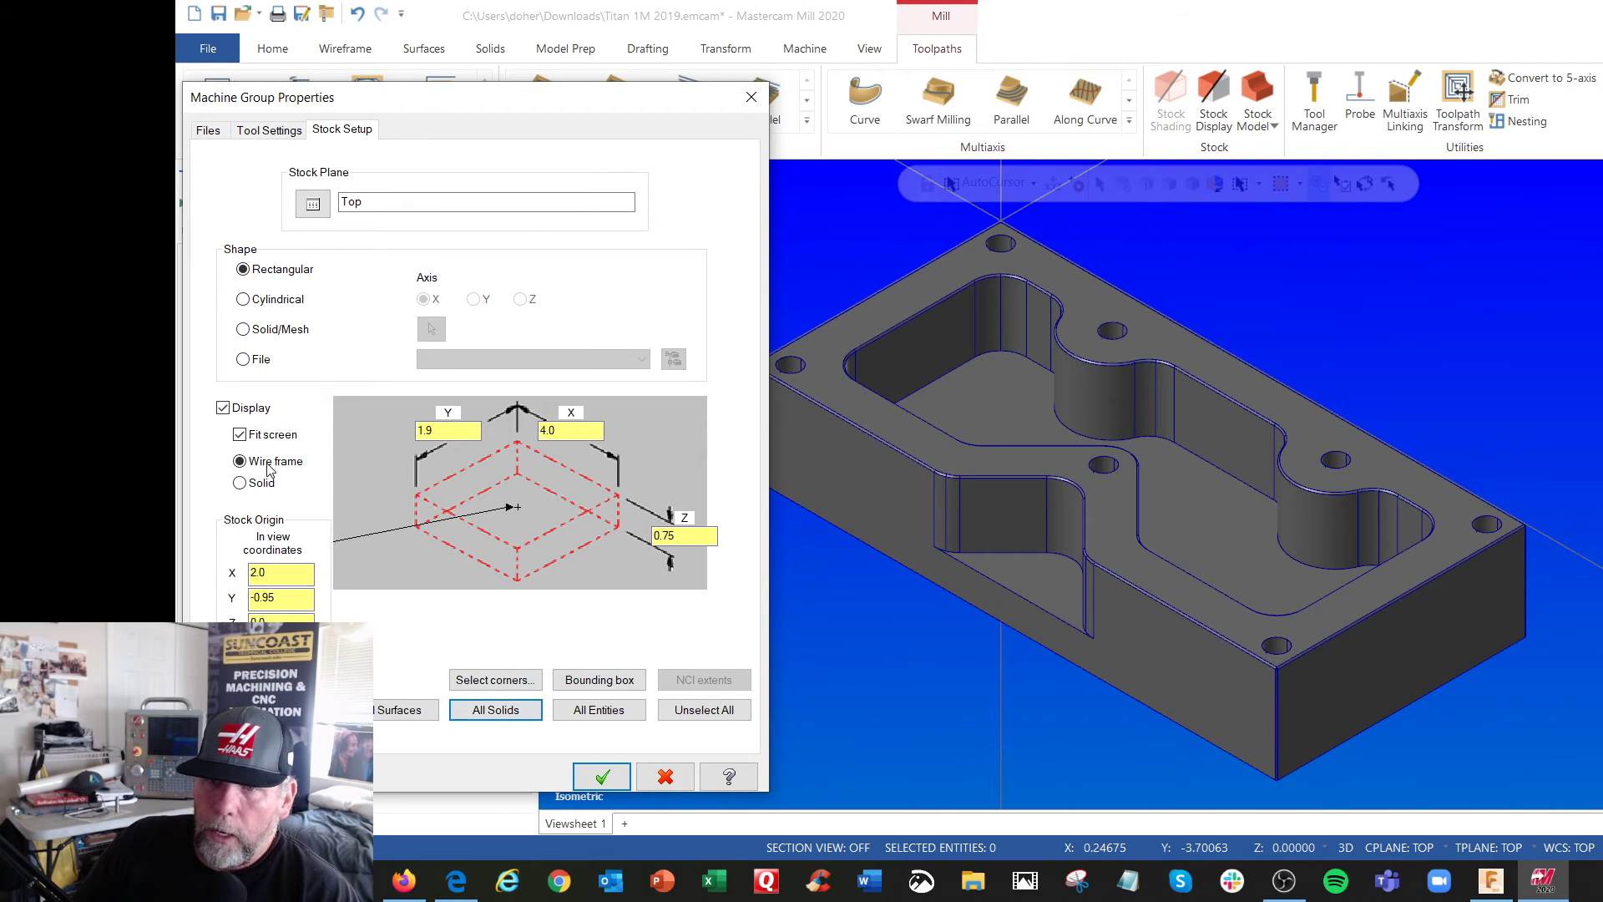
{"action": "left_click", "coordinate": [241, 483]}
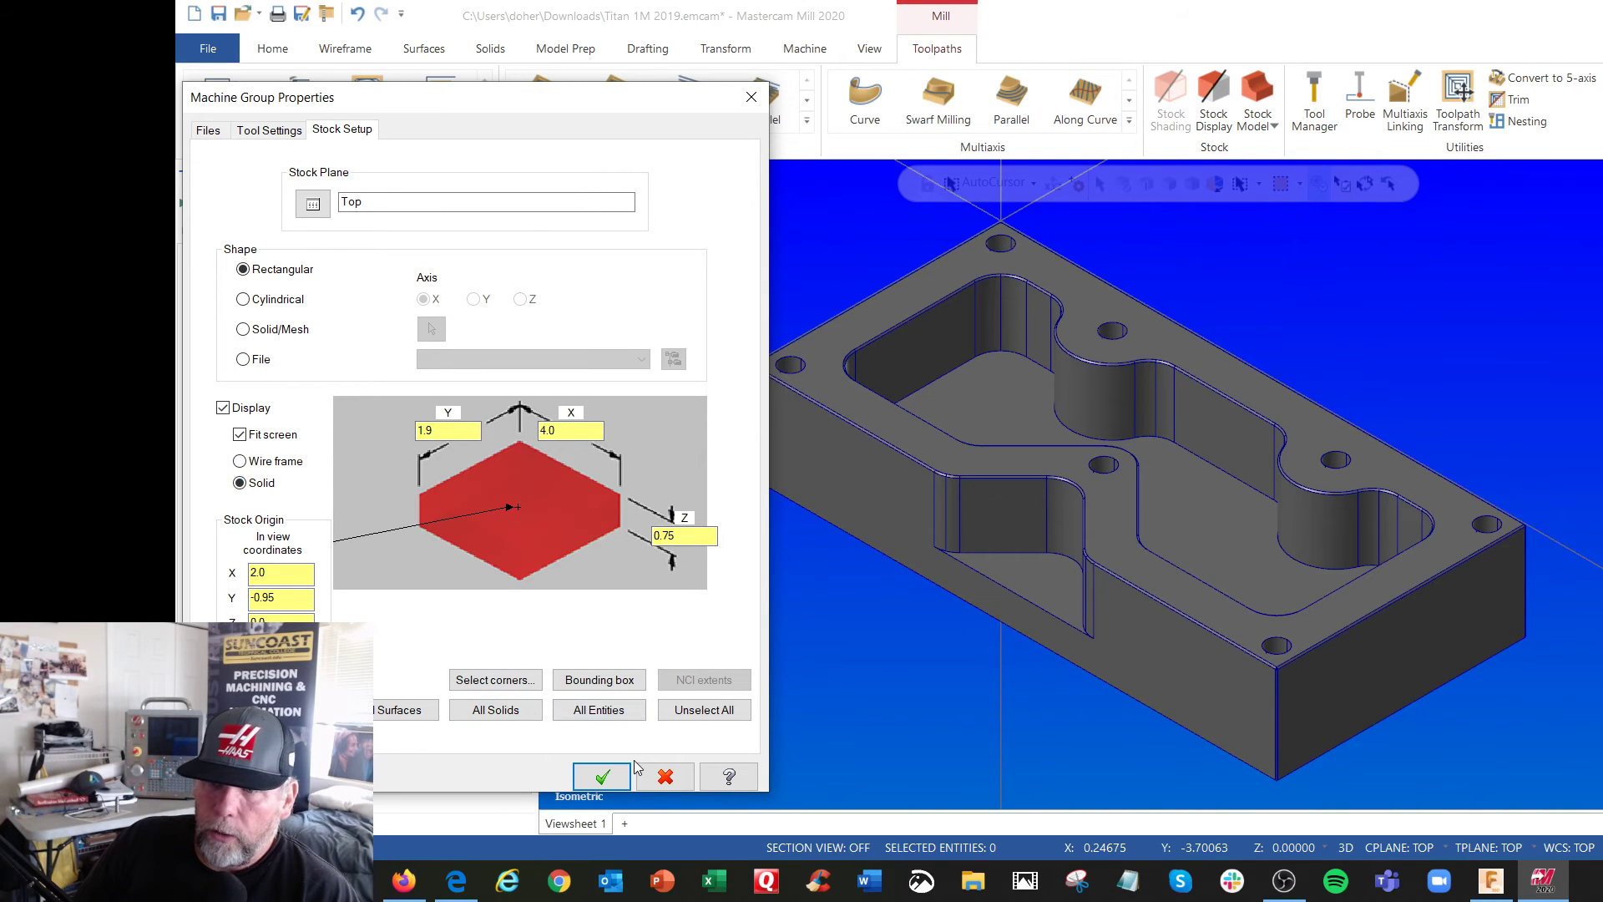
{"action": "left_click", "coordinate": [602, 777]}
{"action": "mouse_move", "coordinate": [712, 637]}
{"action": "middle_mouse_down"}
{"action": "mouse_move", "coordinate": [755, 633]}
{"action": "mouse_move", "coordinate": [850, 573]}
{"action": "mouse_move", "coordinate": [701, 665]}
{"action": "middle_mouse_up"}
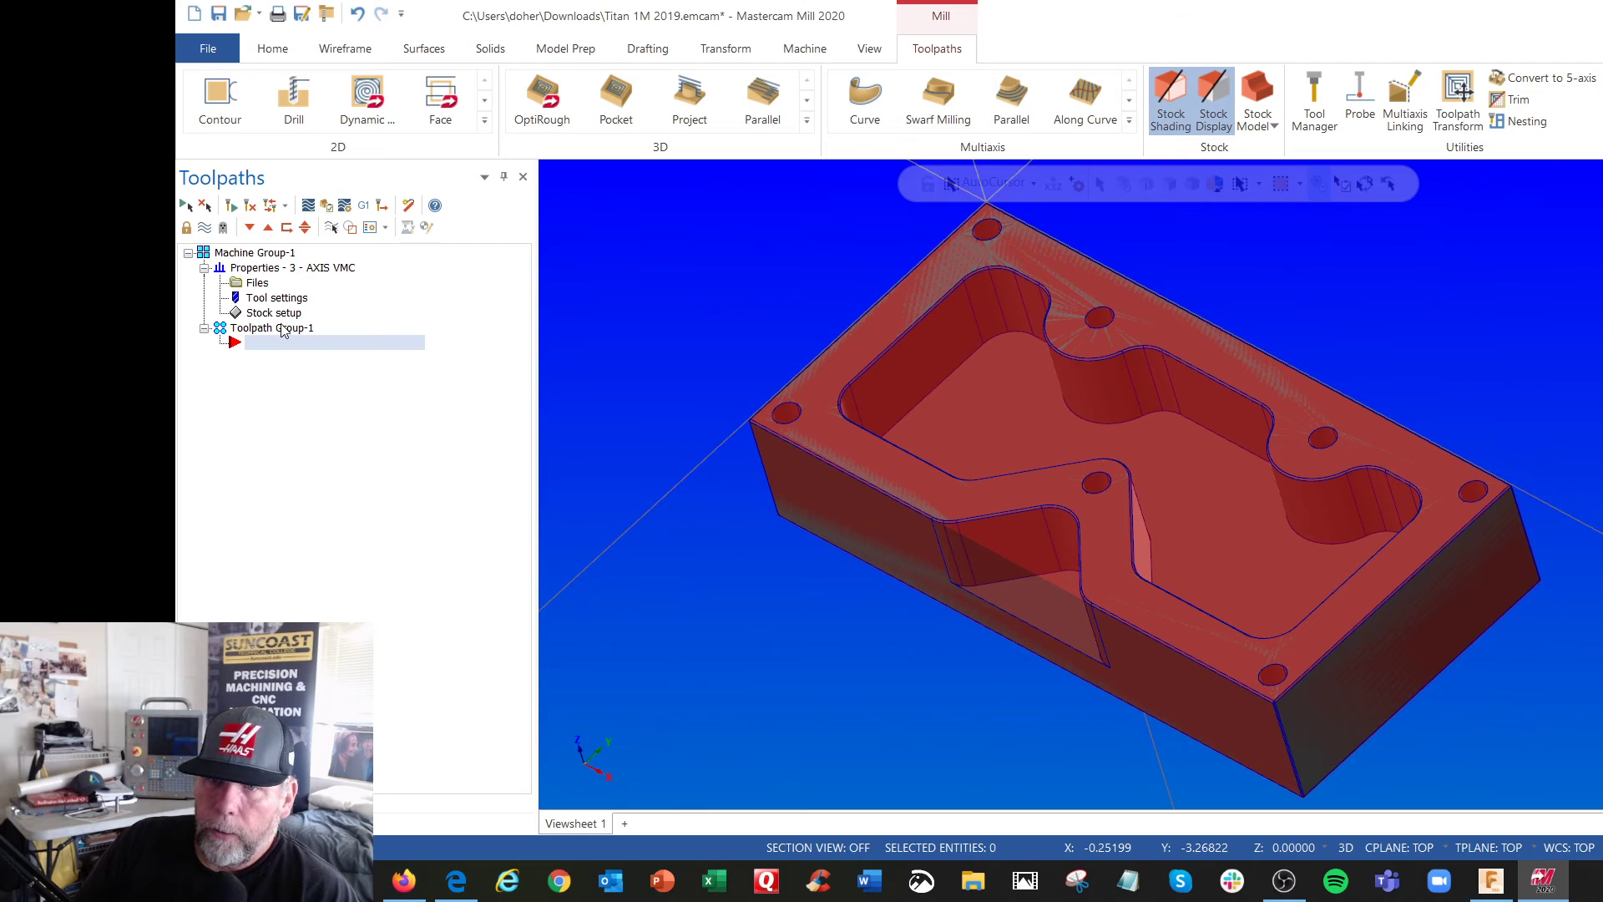
Set the stock dimensions to X 4.125, Y 2.0 and Z 1.0 and accept the stock setup
{"action": "left_click", "coordinate": [273, 312]}
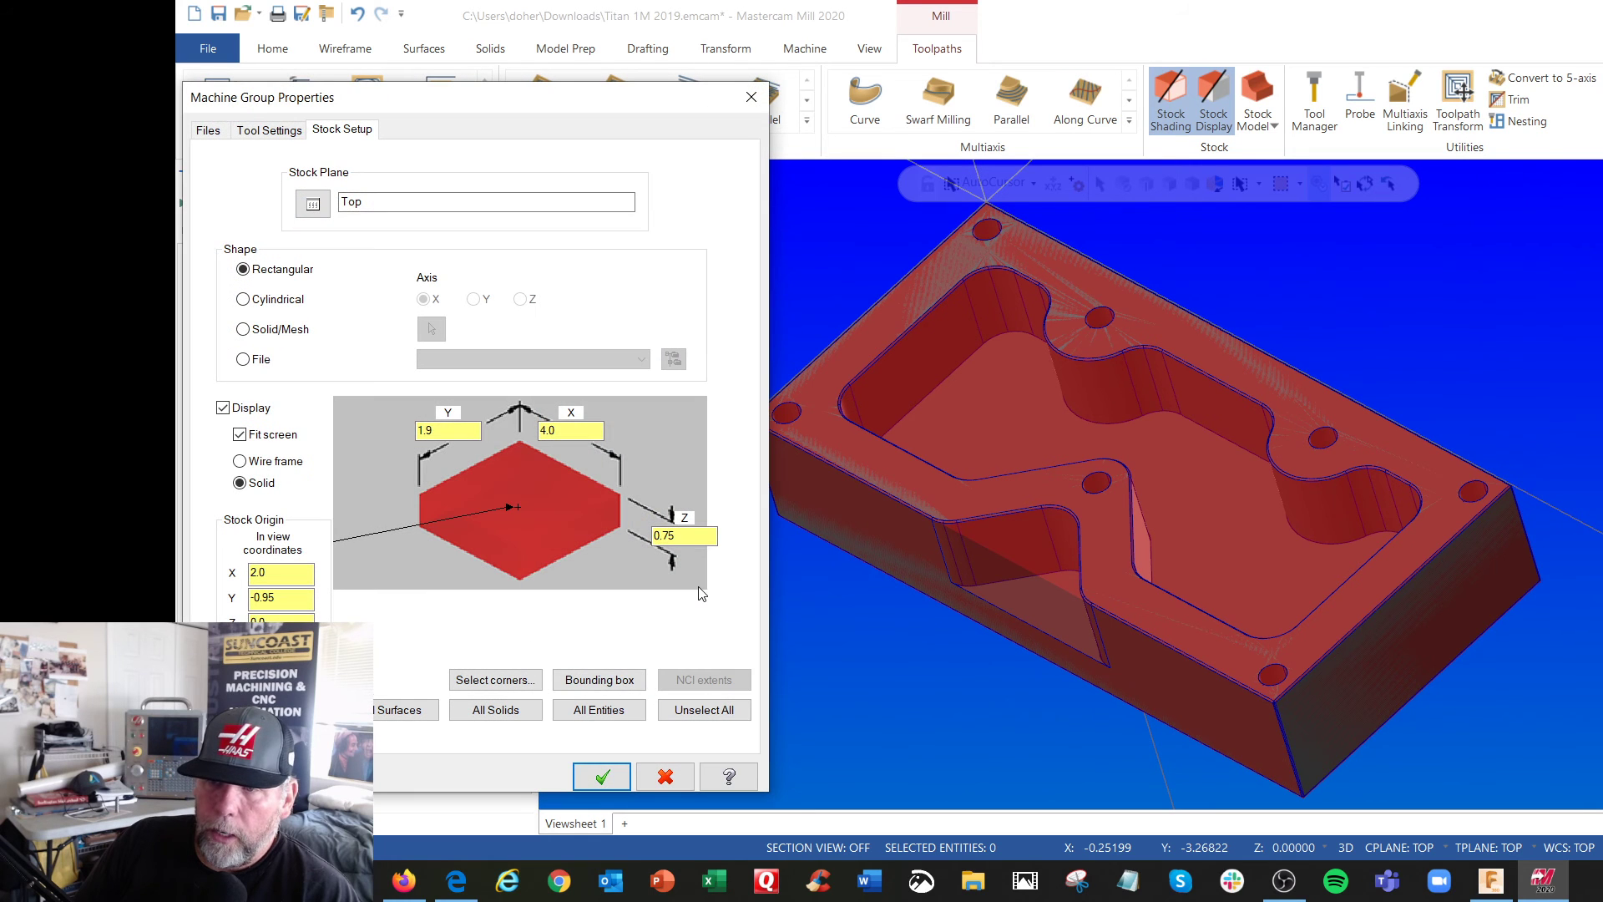
{"action": "double_click", "coordinate": [448, 430]}
{"action": "type", "text": "2"}
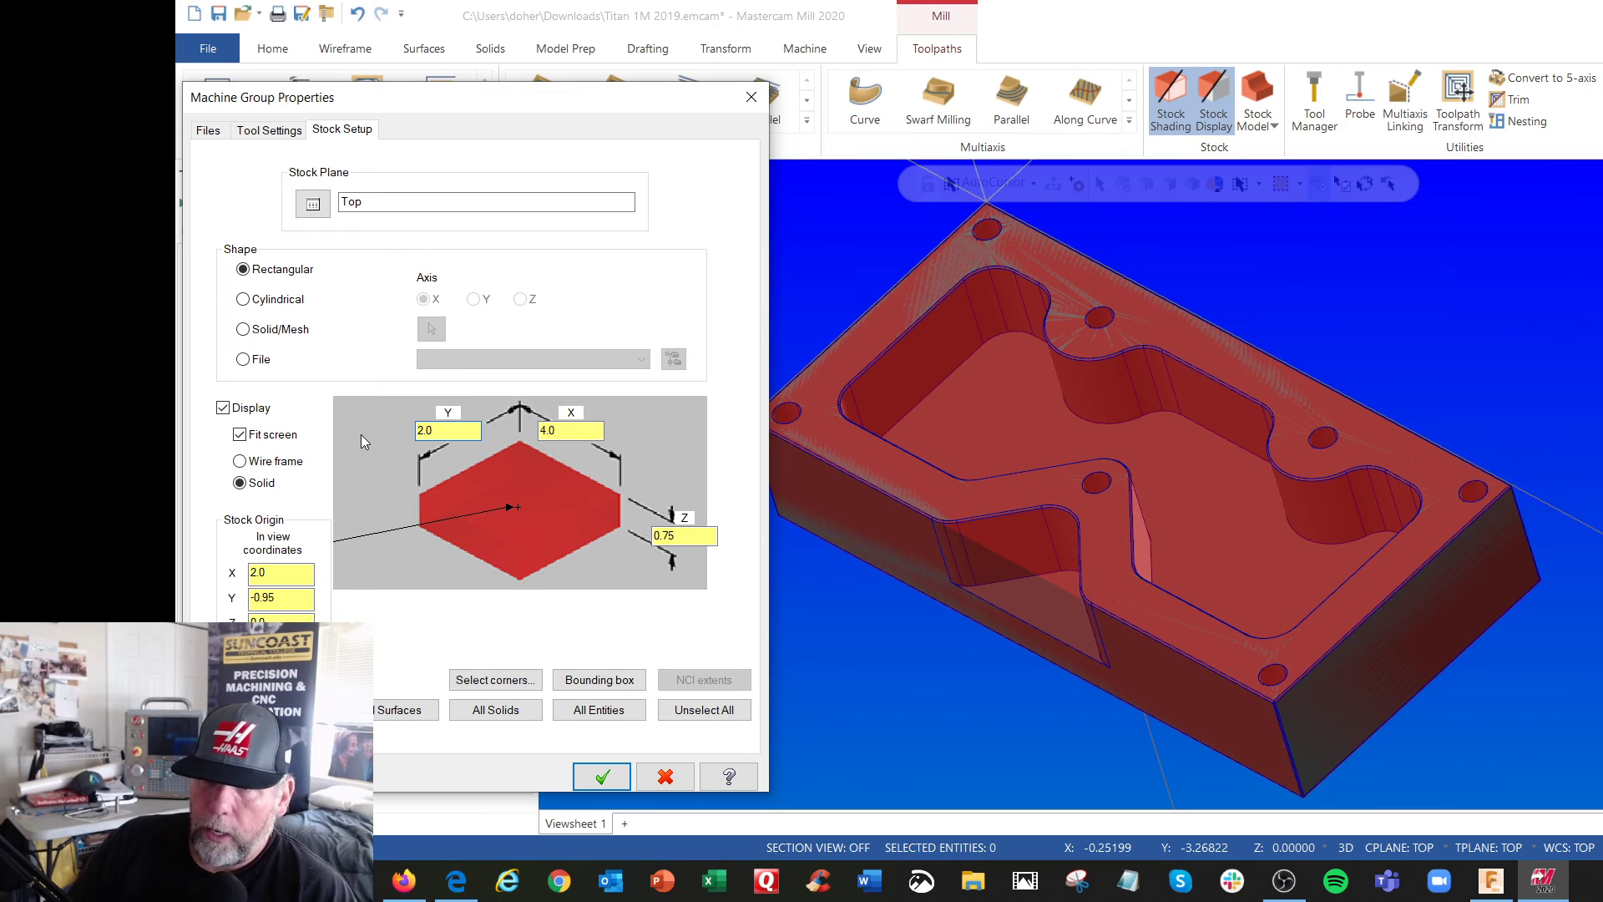
{"action": "double_click", "coordinate": [539, 430]}
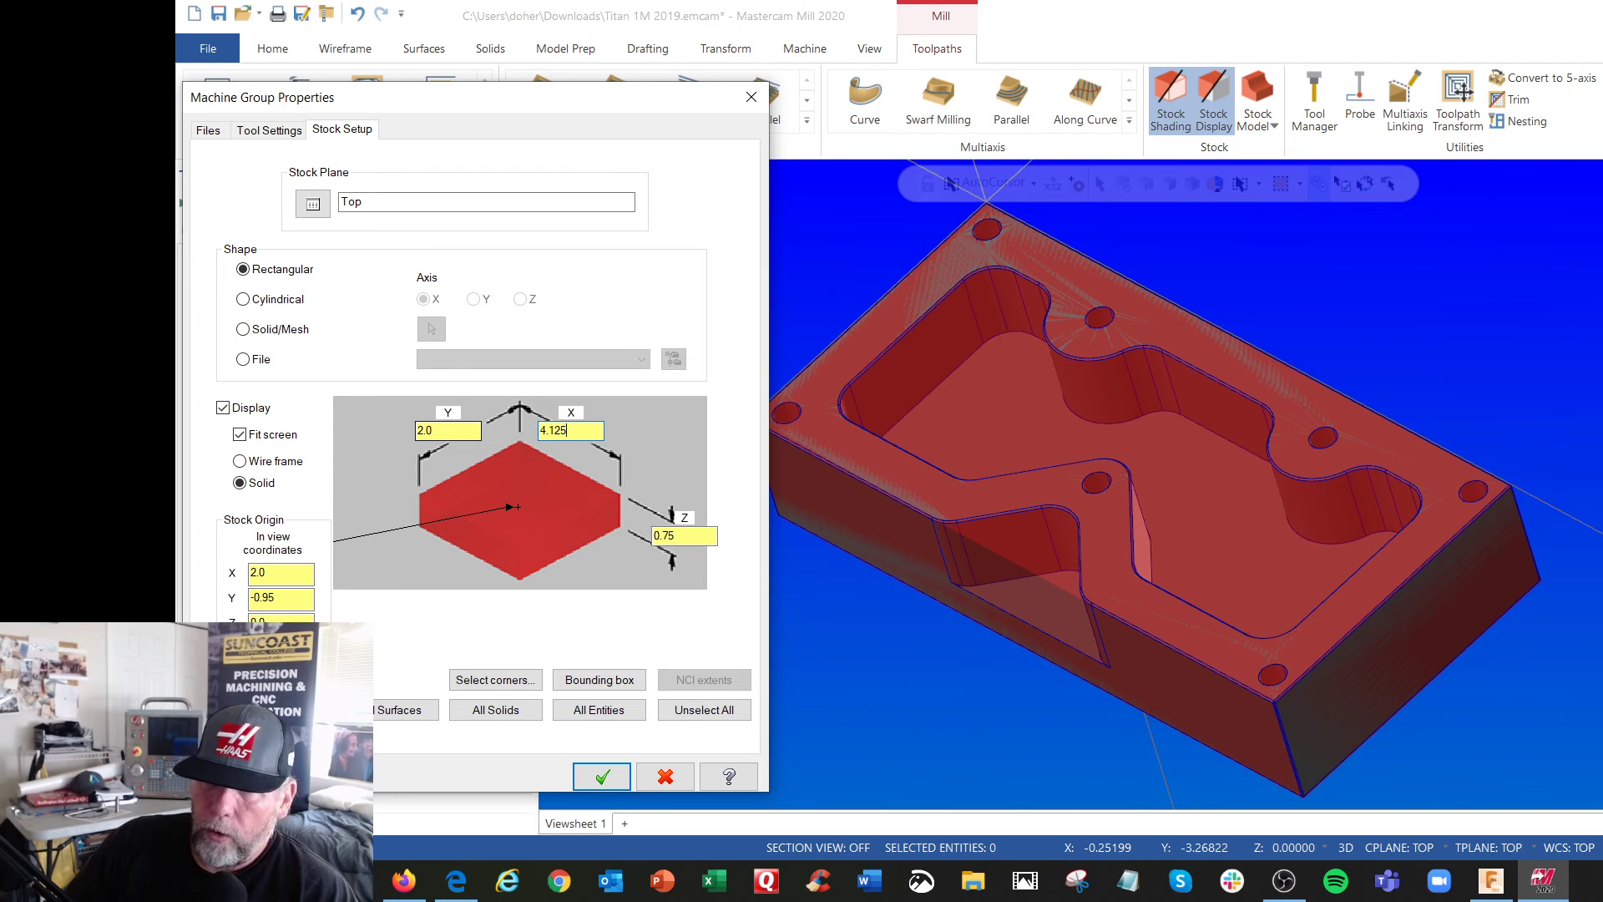
{"action": "key", "text": "Tab"}
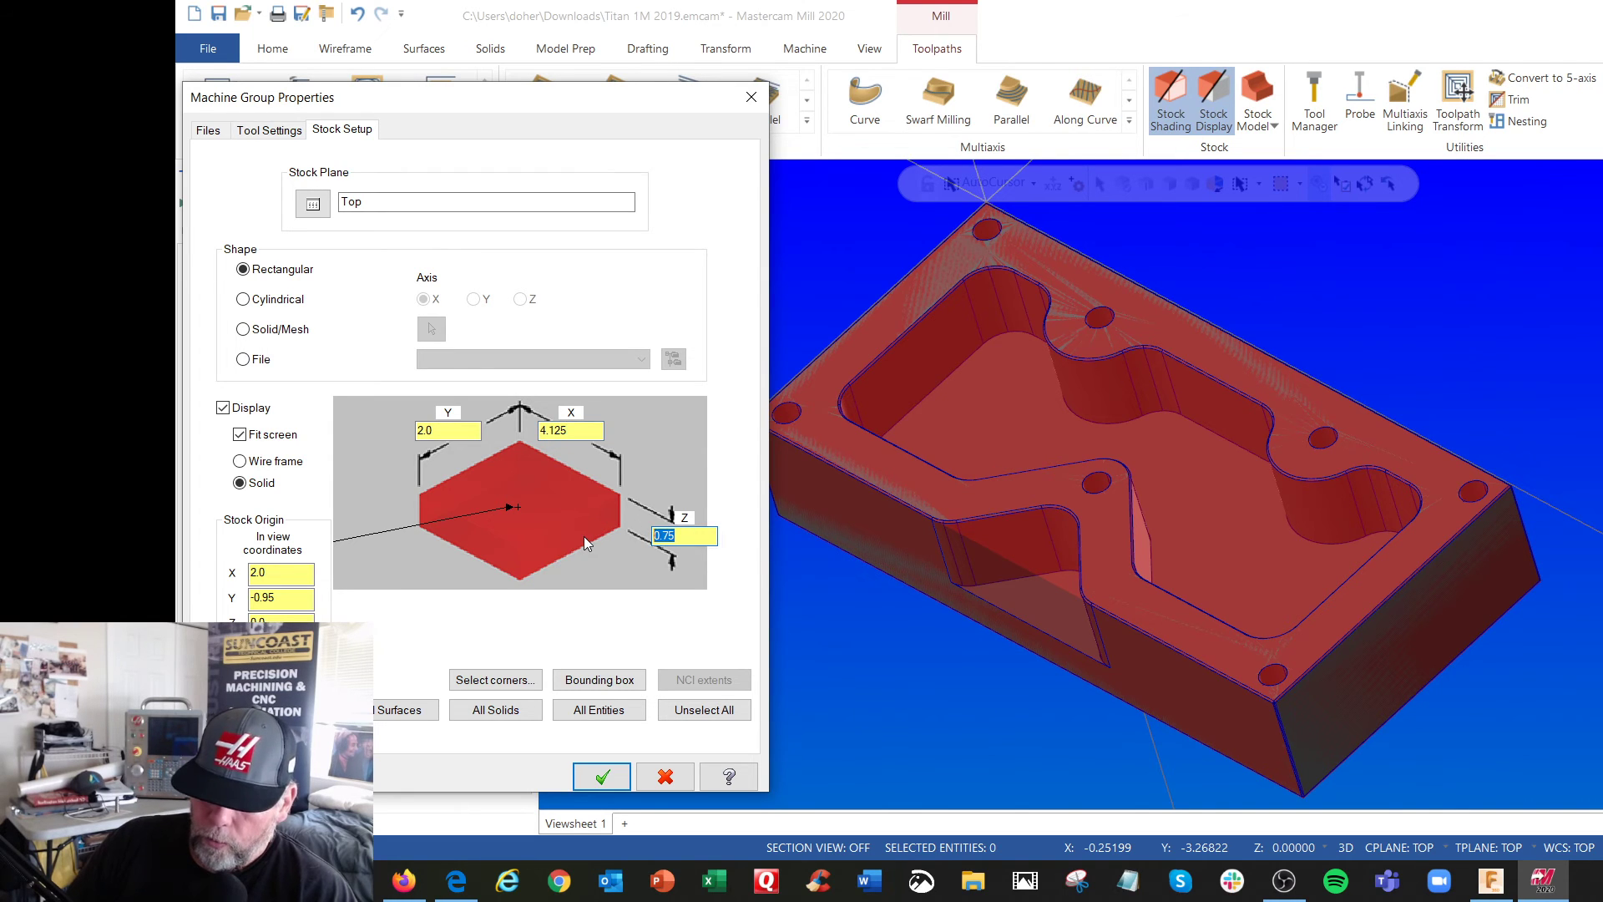
{"action": "type", "text": "1.0"}
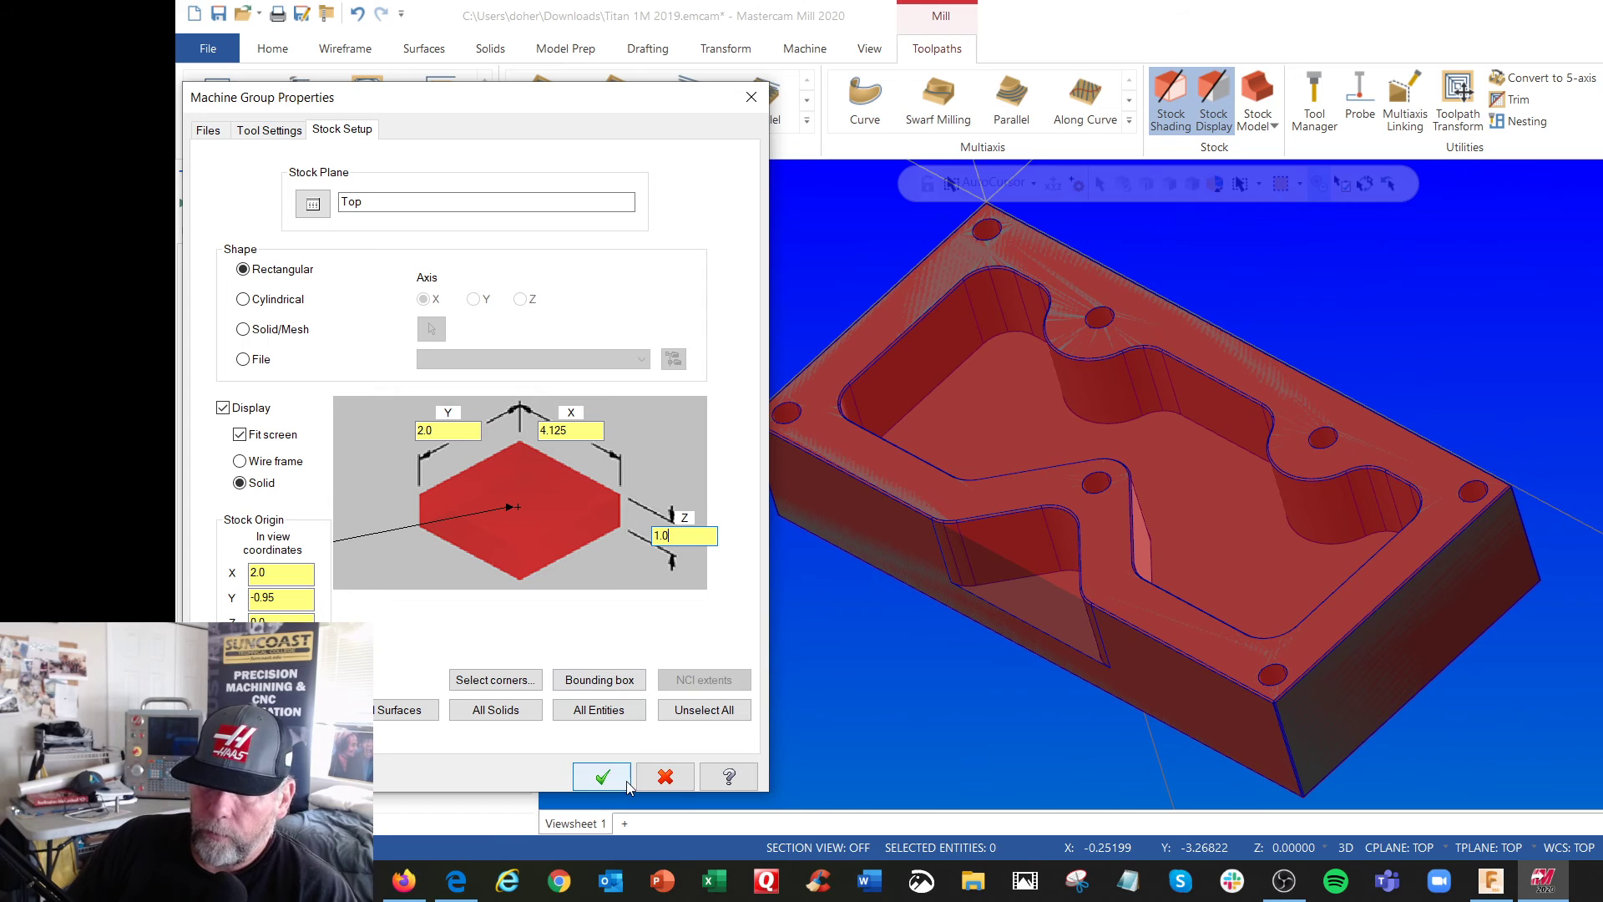
{"action": "left_click", "coordinate": [626, 783]}
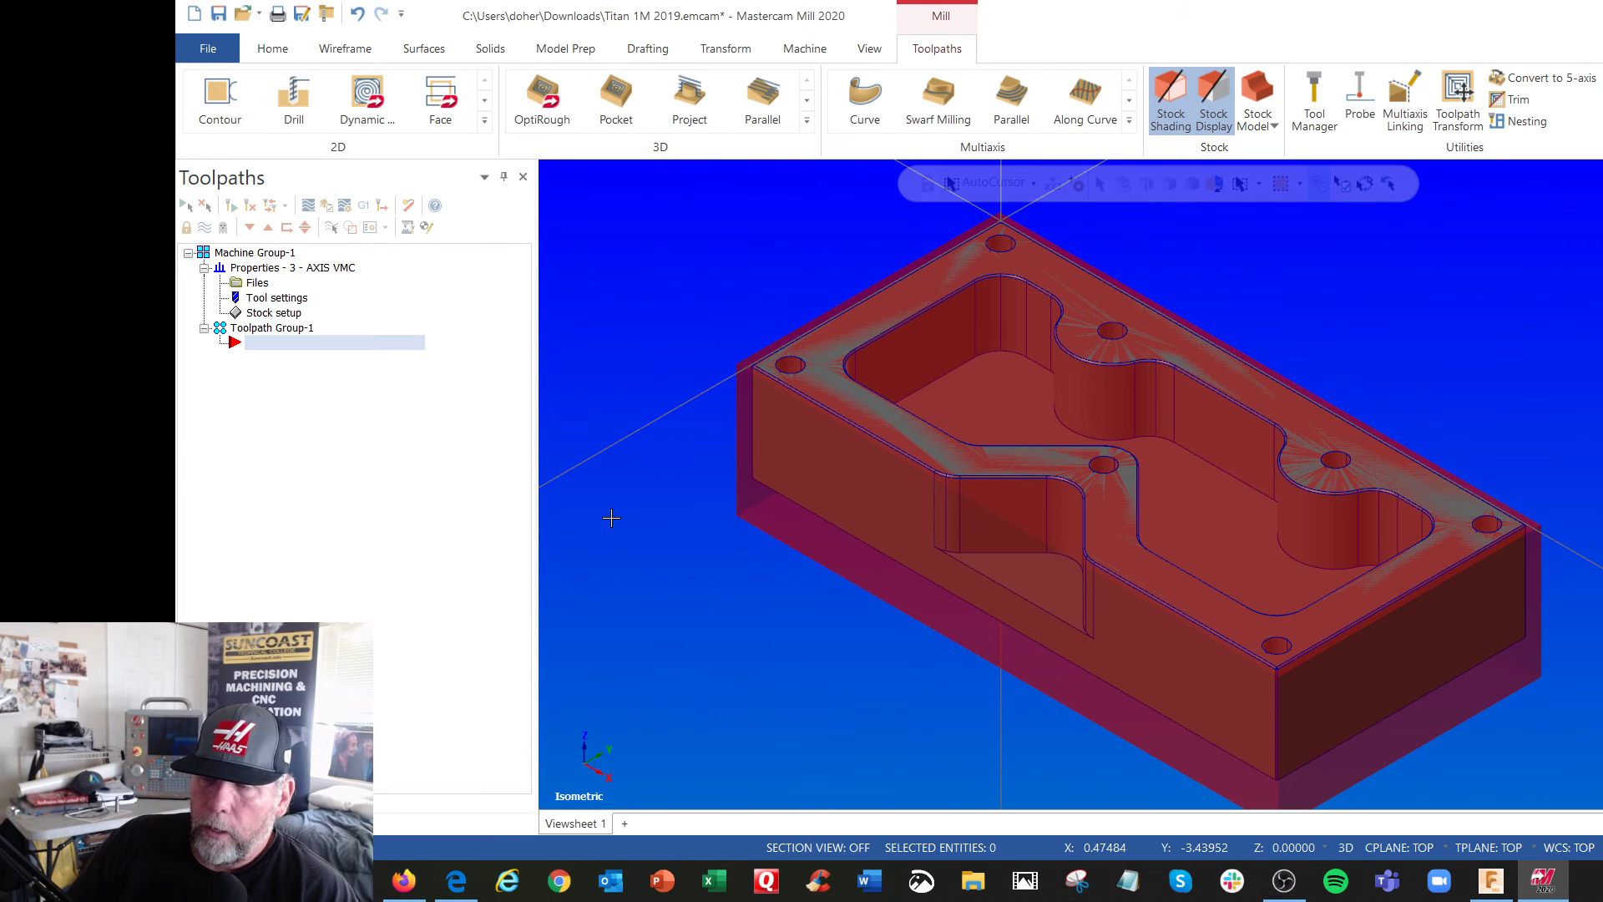
Examine the stock margins around the part in the Top view and in a tilted view
{"action": "right_click", "coordinate": [634, 302]}
{"action": "left_click", "coordinate": [702, 407]}
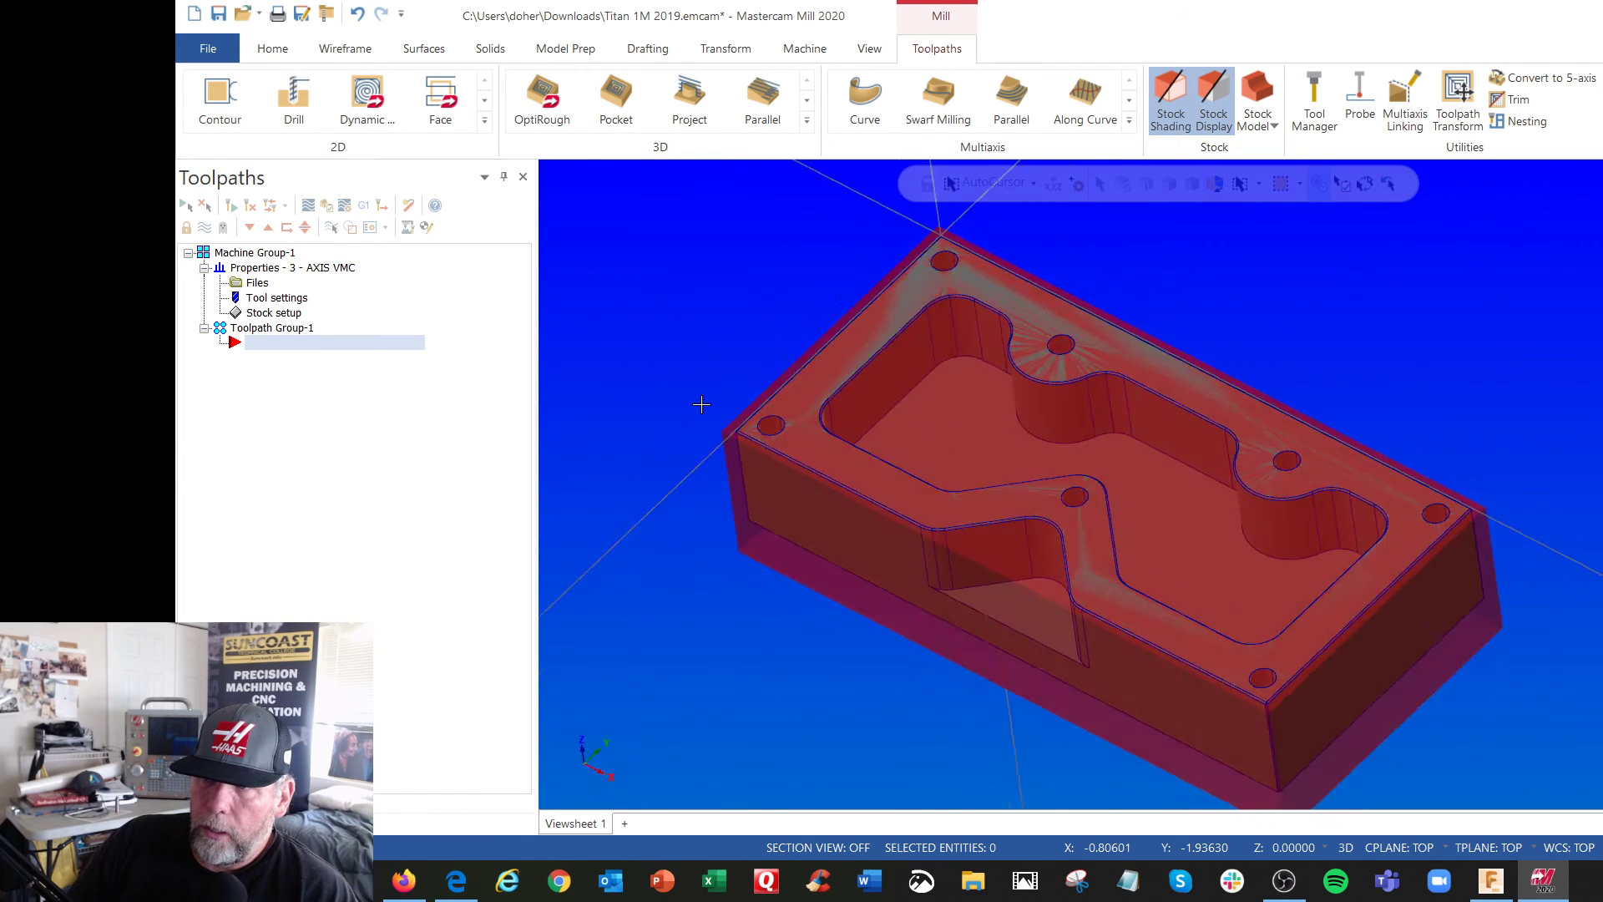
{"action": "scroll", "coordinate": [733, 478], "scroll_direction": "up", "scroll_amount": 4}
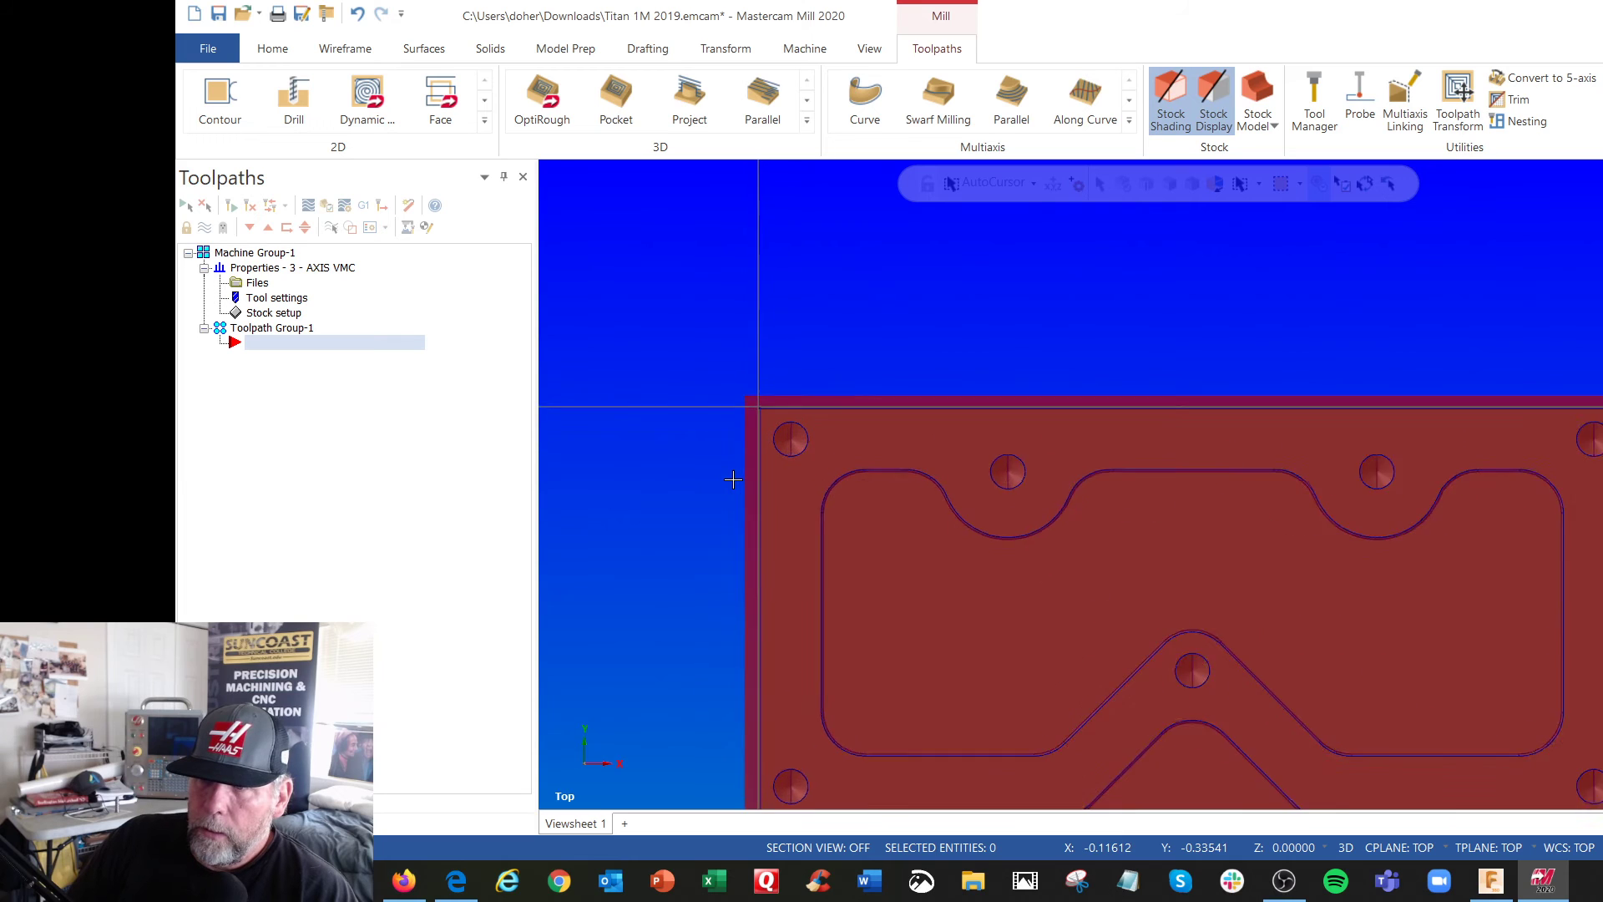
{"action": "scroll", "coordinate": [733, 478], "scroll_direction": "up", "scroll_amount": 2}
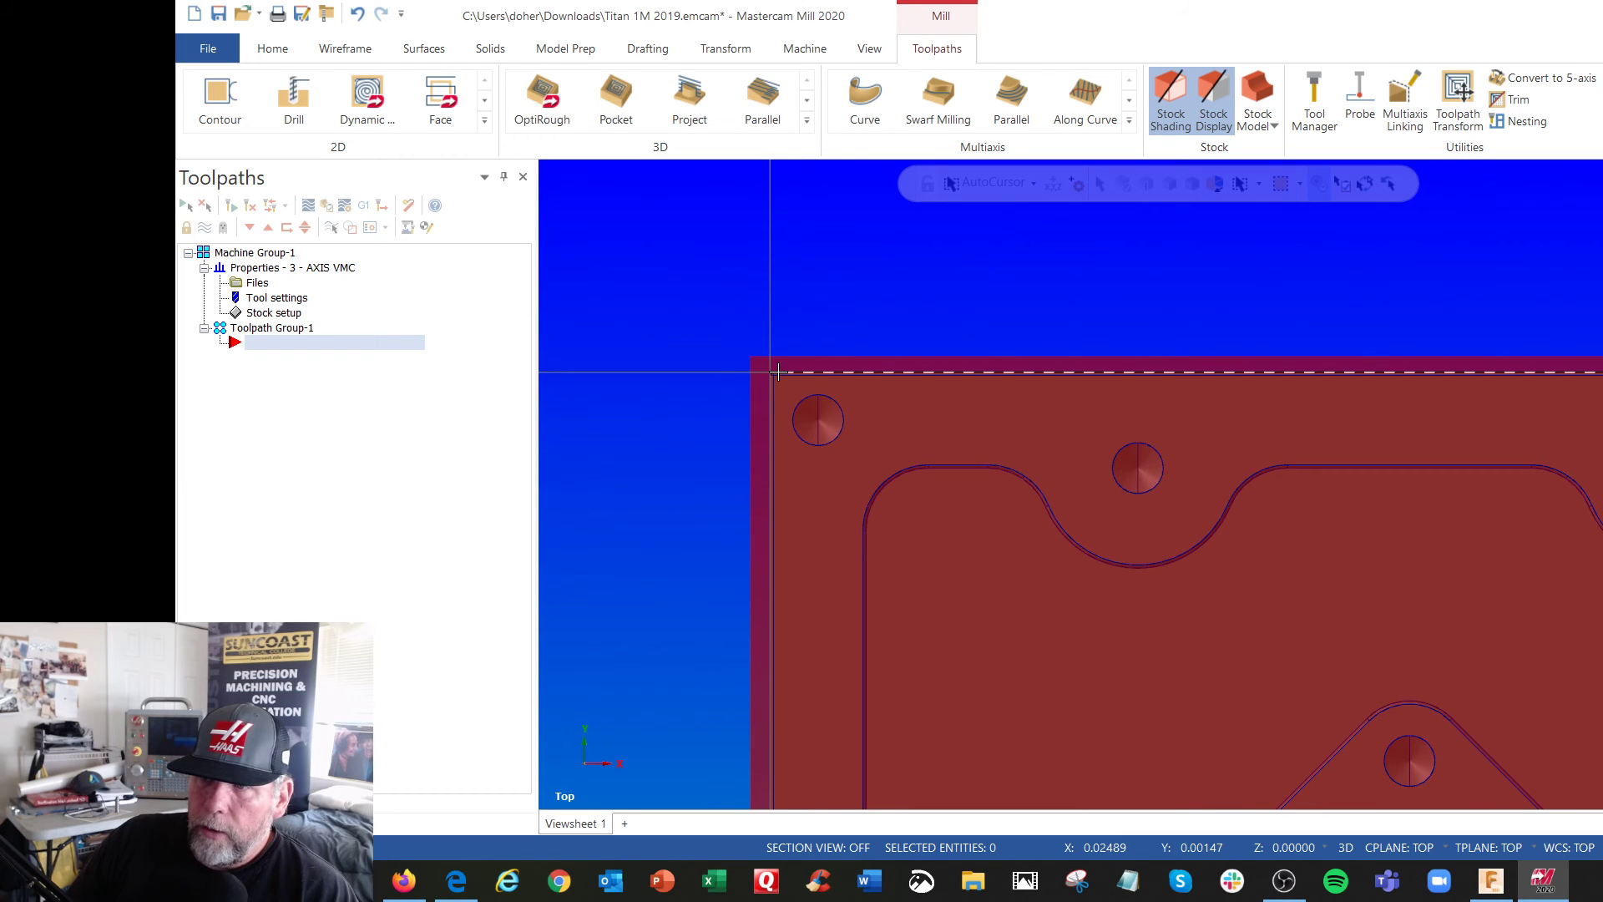
{"action": "scroll", "coordinate": [677, 401], "scroll_direction": "down", "scroll_amount": 1}
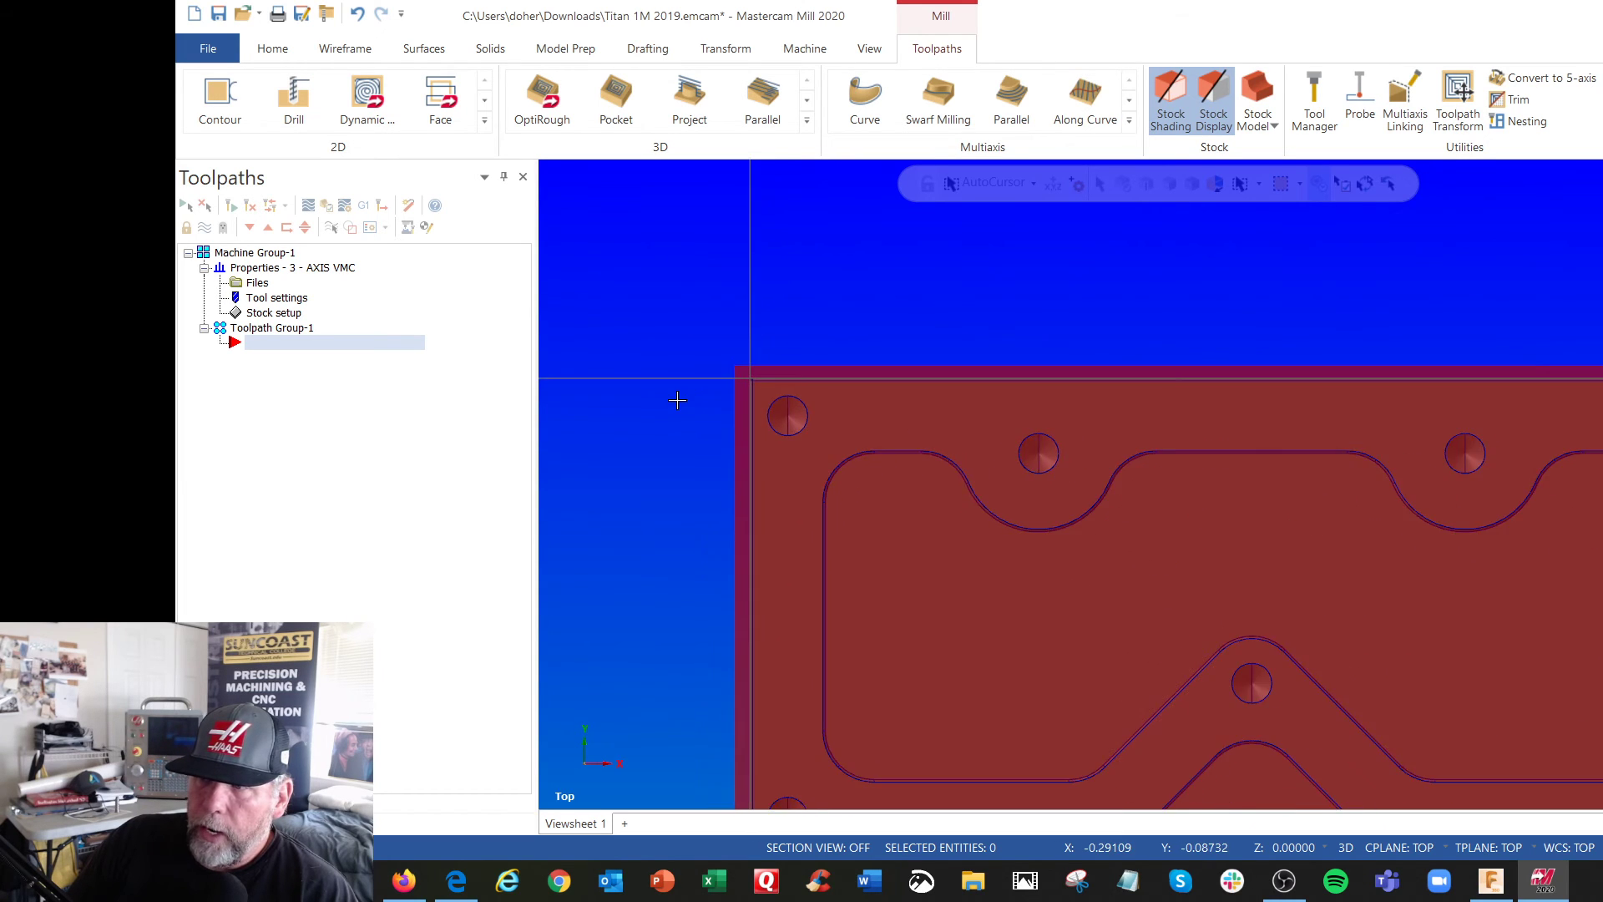
{"action": "scroll", "coordinate": [677, 400], "scroll_direction": "down", "scroll_amount": 2}
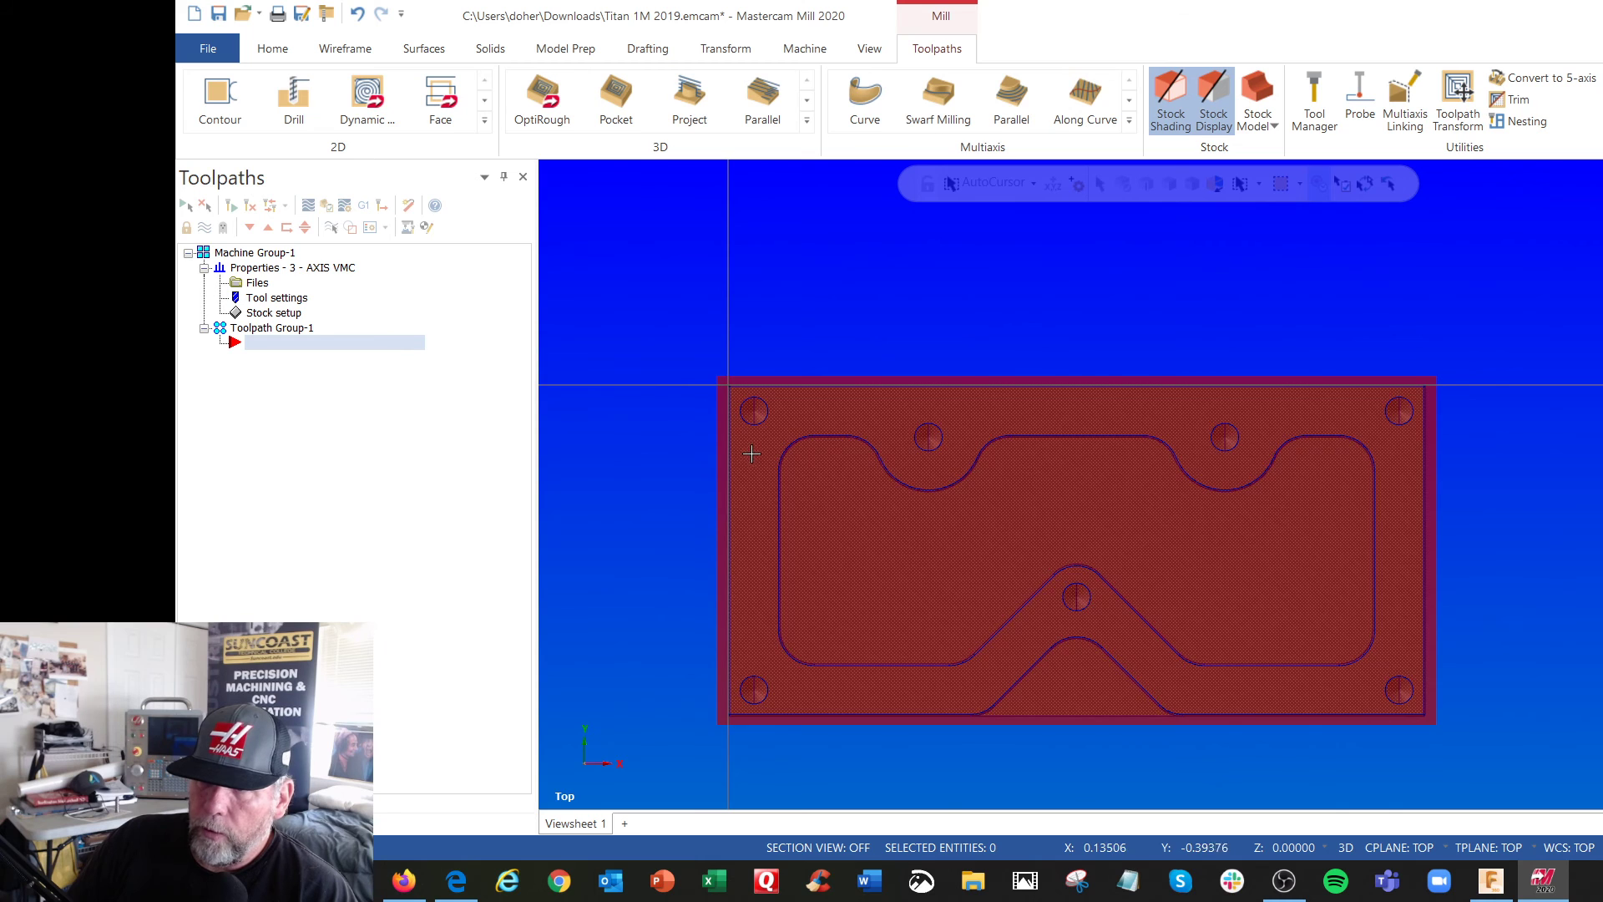
{"action": "mouse_move", "coordinate": [753, 456]}
{"action": "middle_mouse_down"}
{"action": "mouse_move", "coordinate": [755, 283]}
{"action": "mouse_move", "coordinate": [718, 318]}
{"action": "middle_mouse_up"}
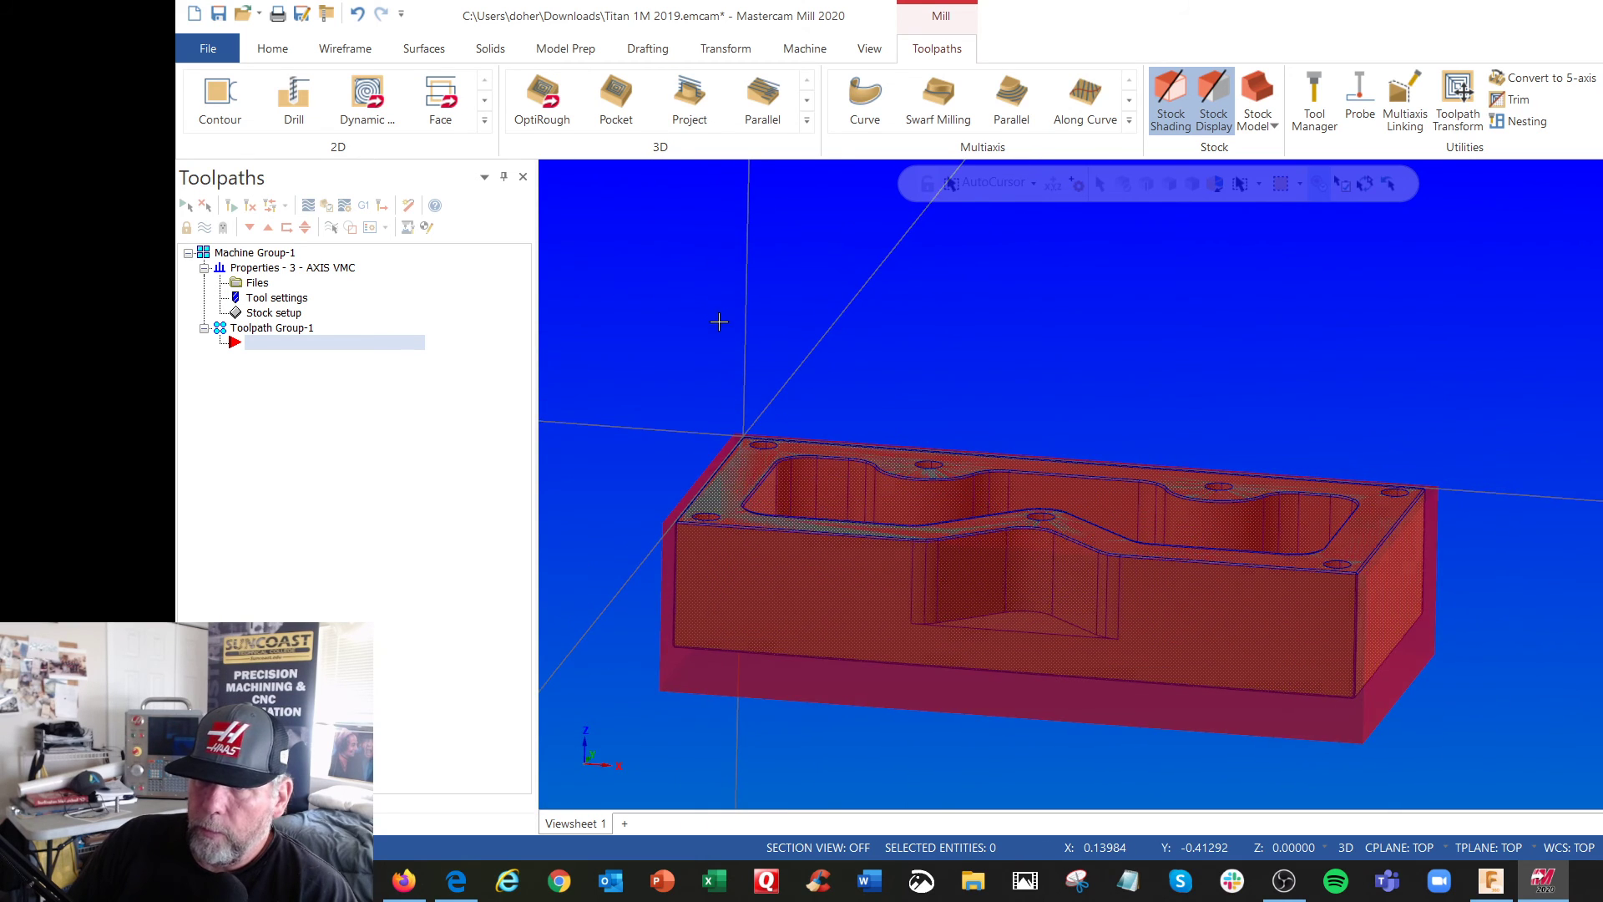
Move the stock origin point to the back upper corner of the block, set its X and Y to 0, and check the Top view
{"action": "left_click", "coordinate": [278, 314]}
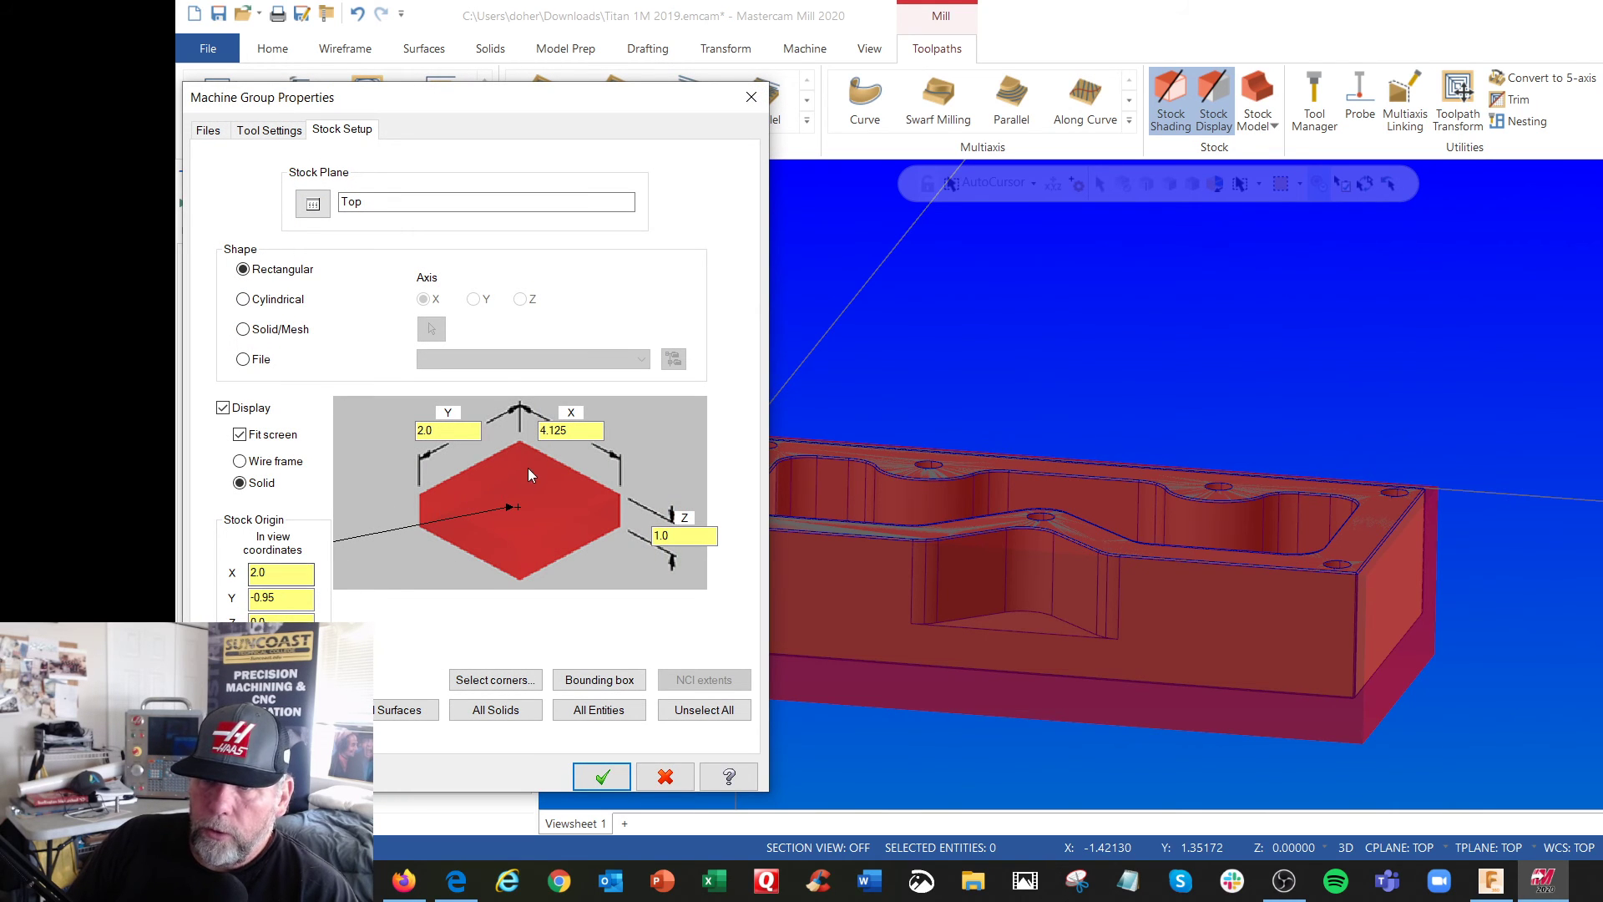
{"action": "left_click", "coordinate": [521, 442]}
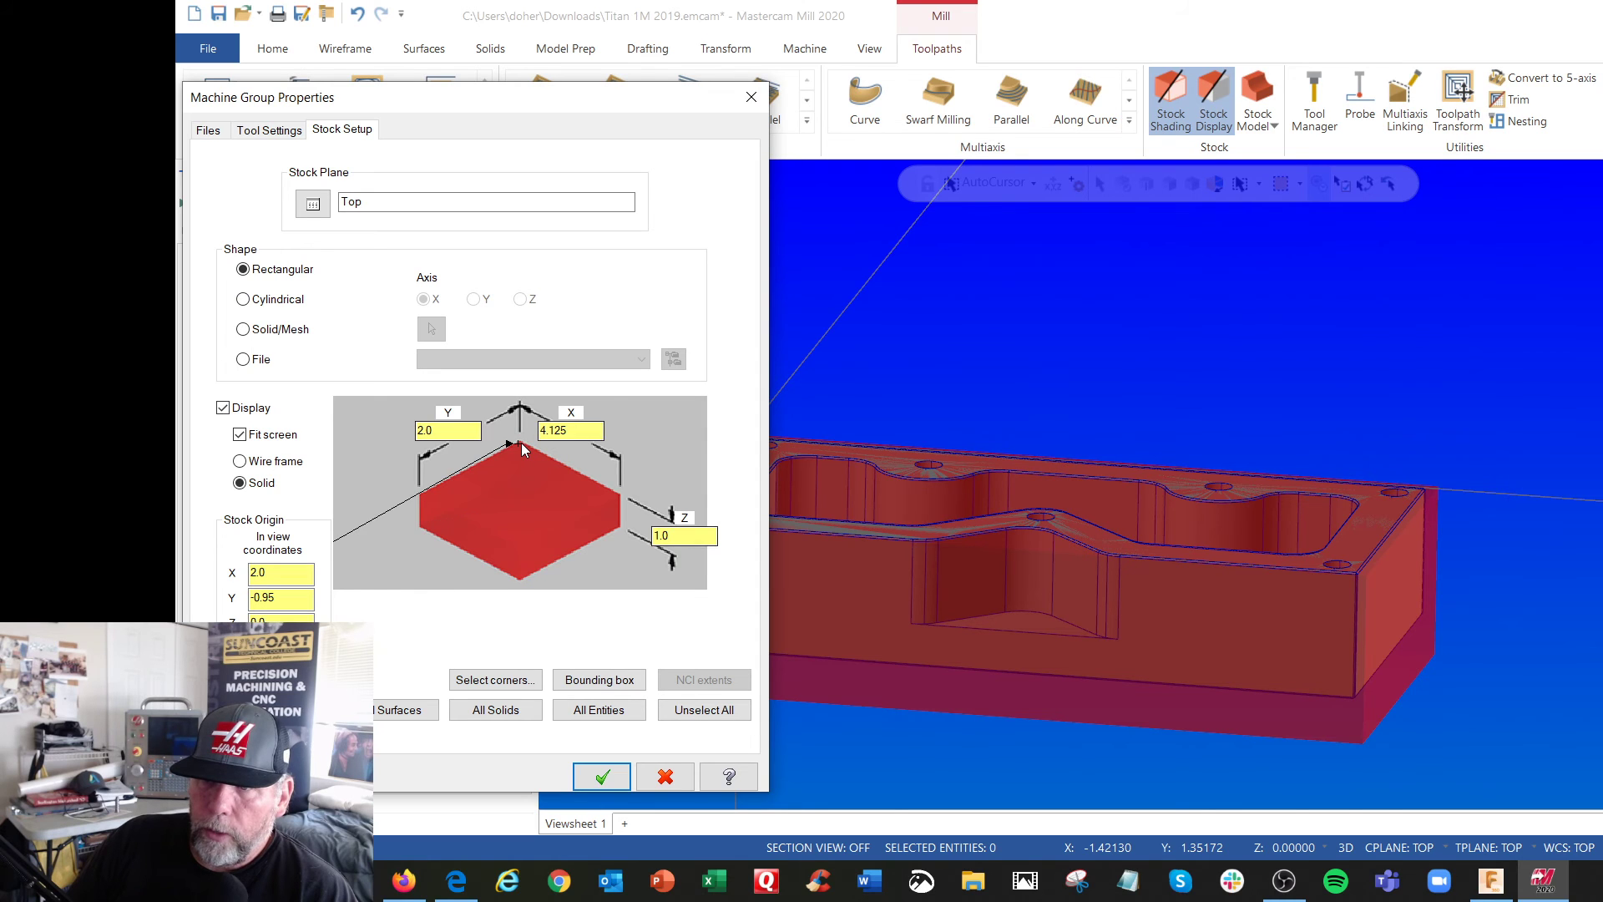
{"action": "left_click", "coordinate": [260, 571]}
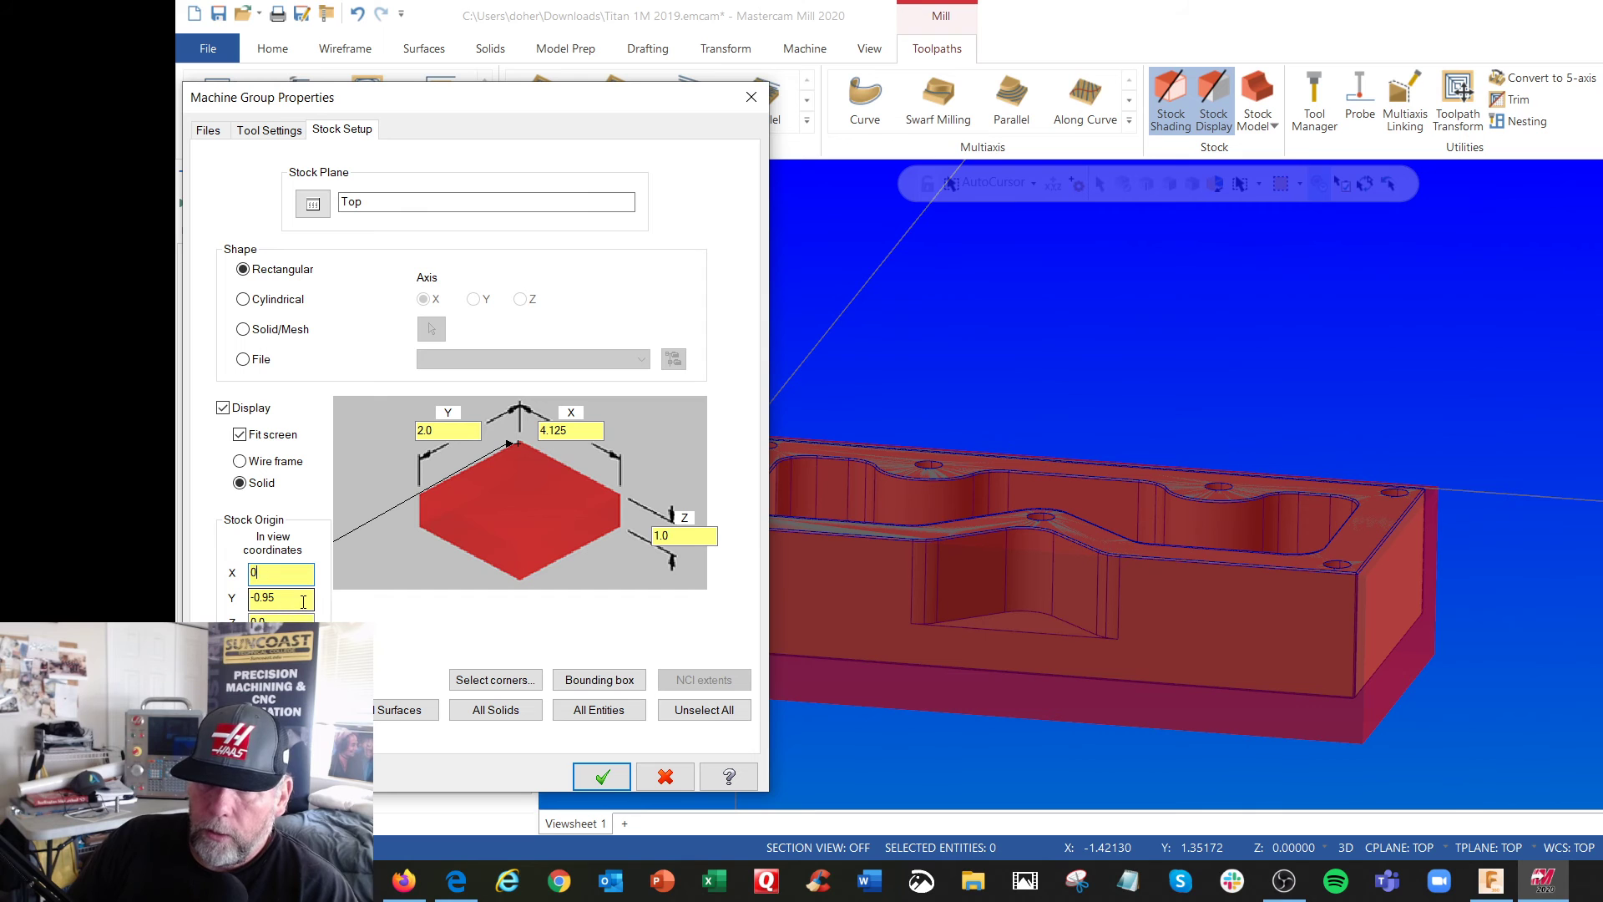
{"action": "key", "text": "Tab"}
{"action": "type", "text": "0"}
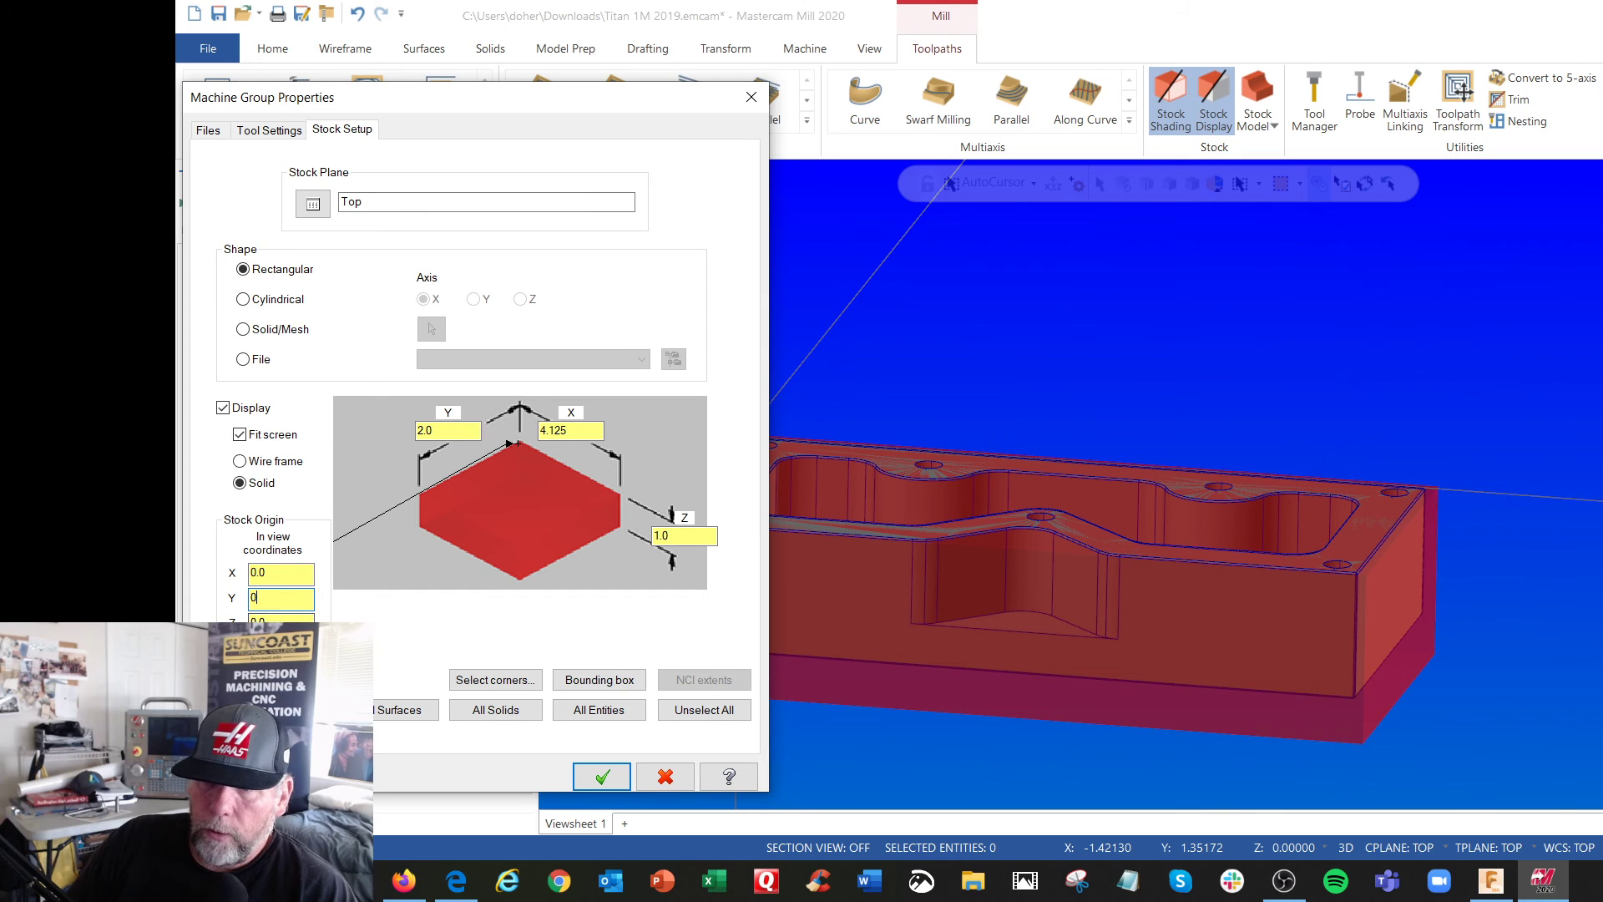
{"action": "left_click", "coordinate": [600, 777]}
{"action": "key", "text": "alt+1"}
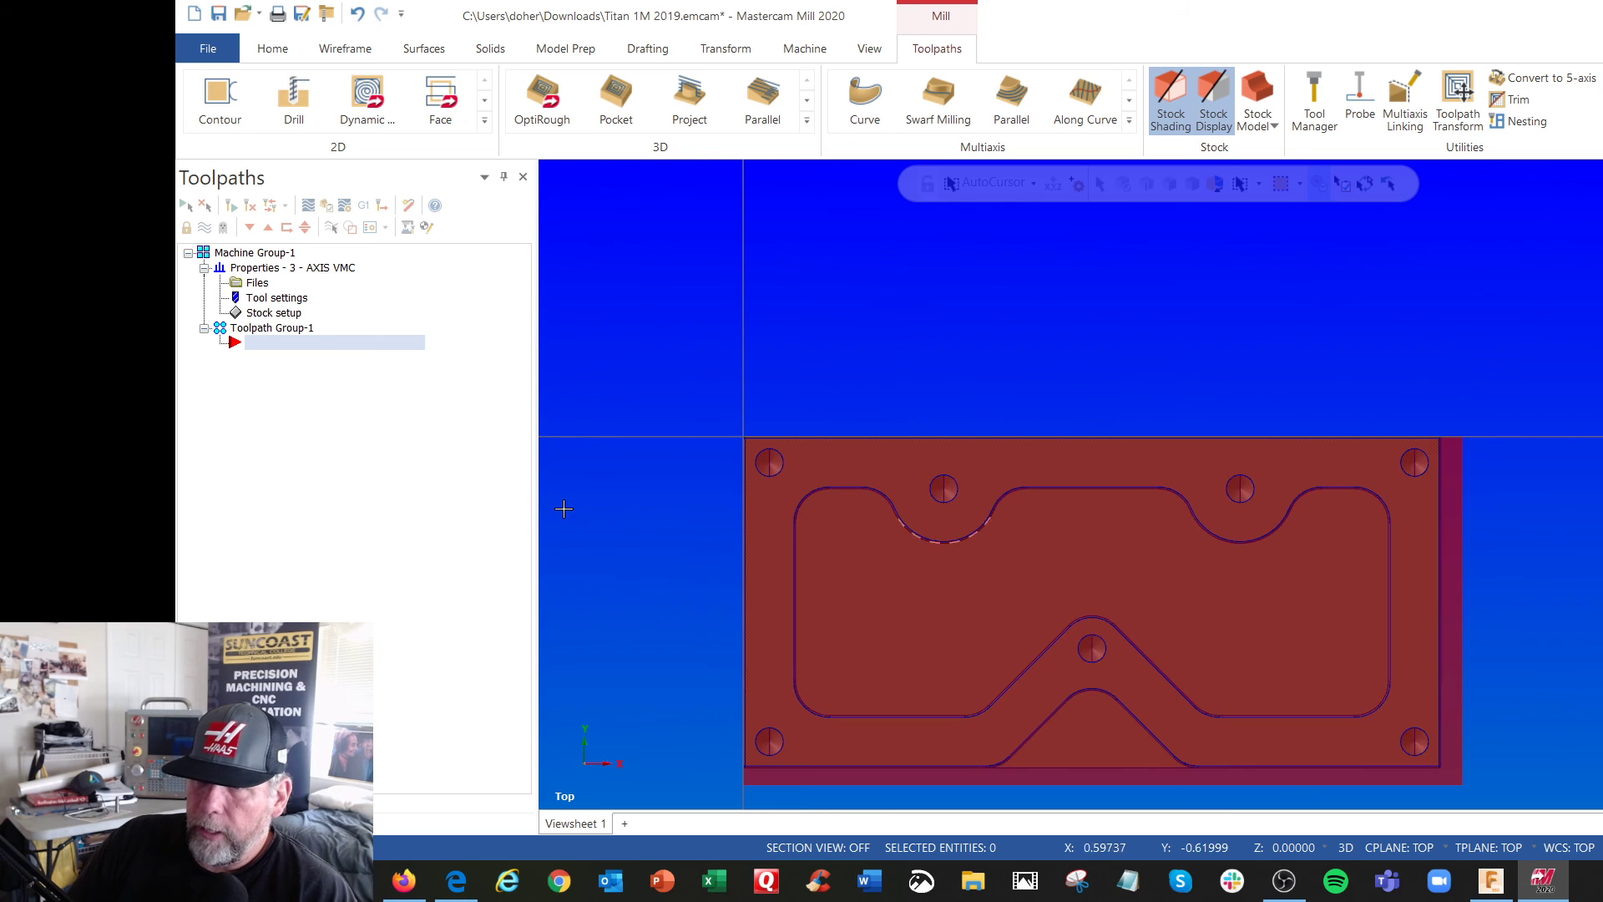
Offset the stock origin to X -0.05, Y 0.05 and Z 0.01 and accept the stock setup
{"action": "left_click", "coordinate": [276, 313]}
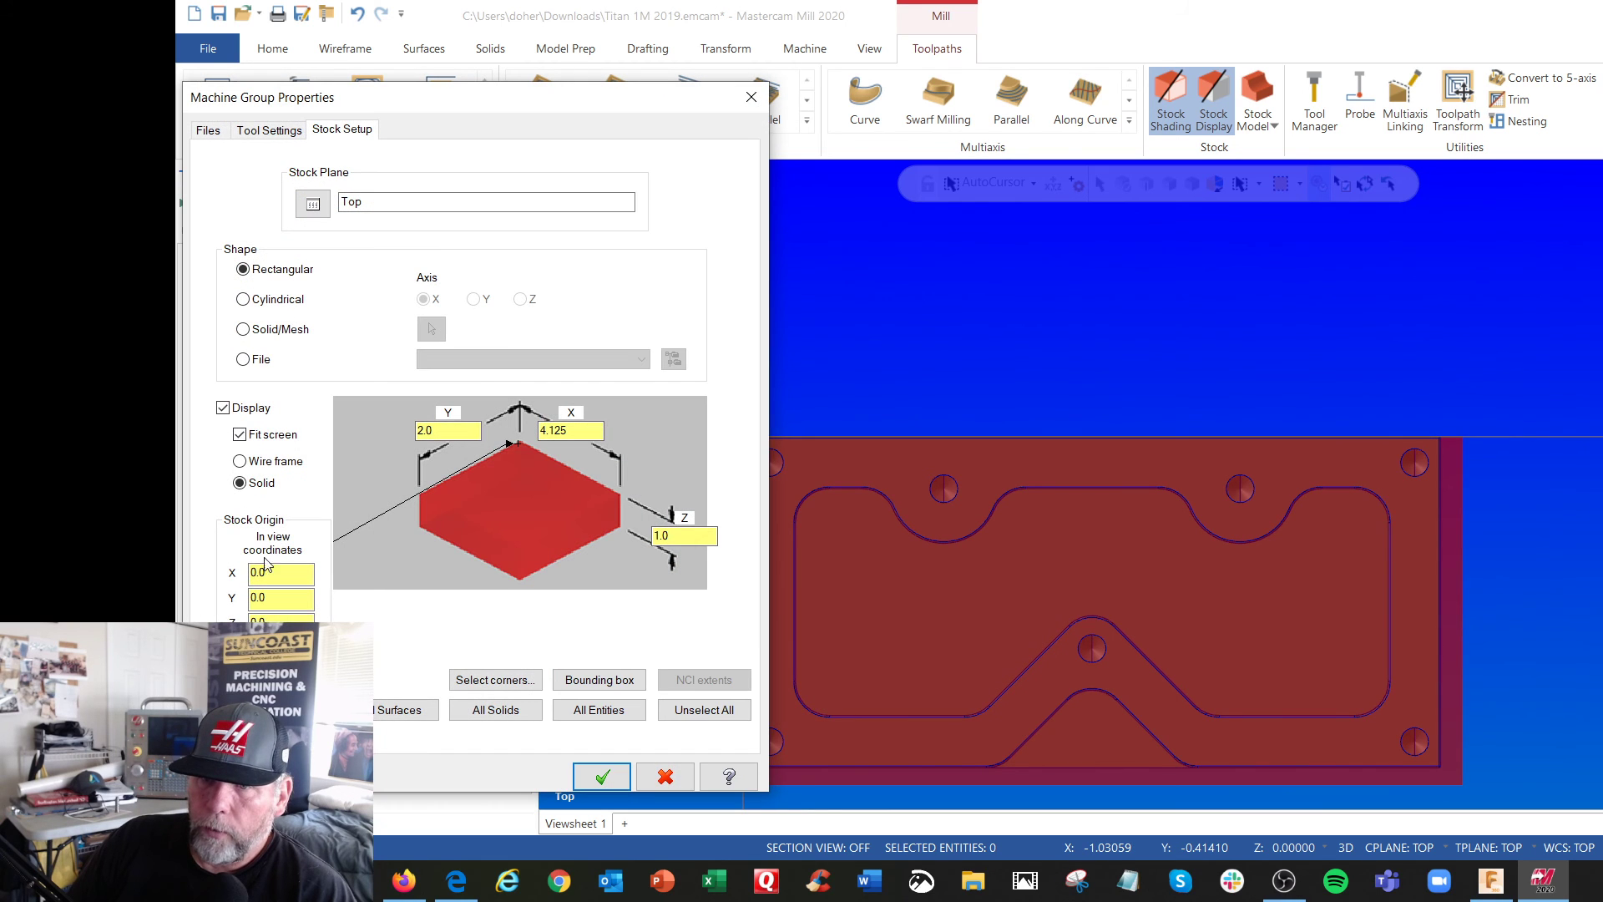
{"action": "type", "text": "-"}
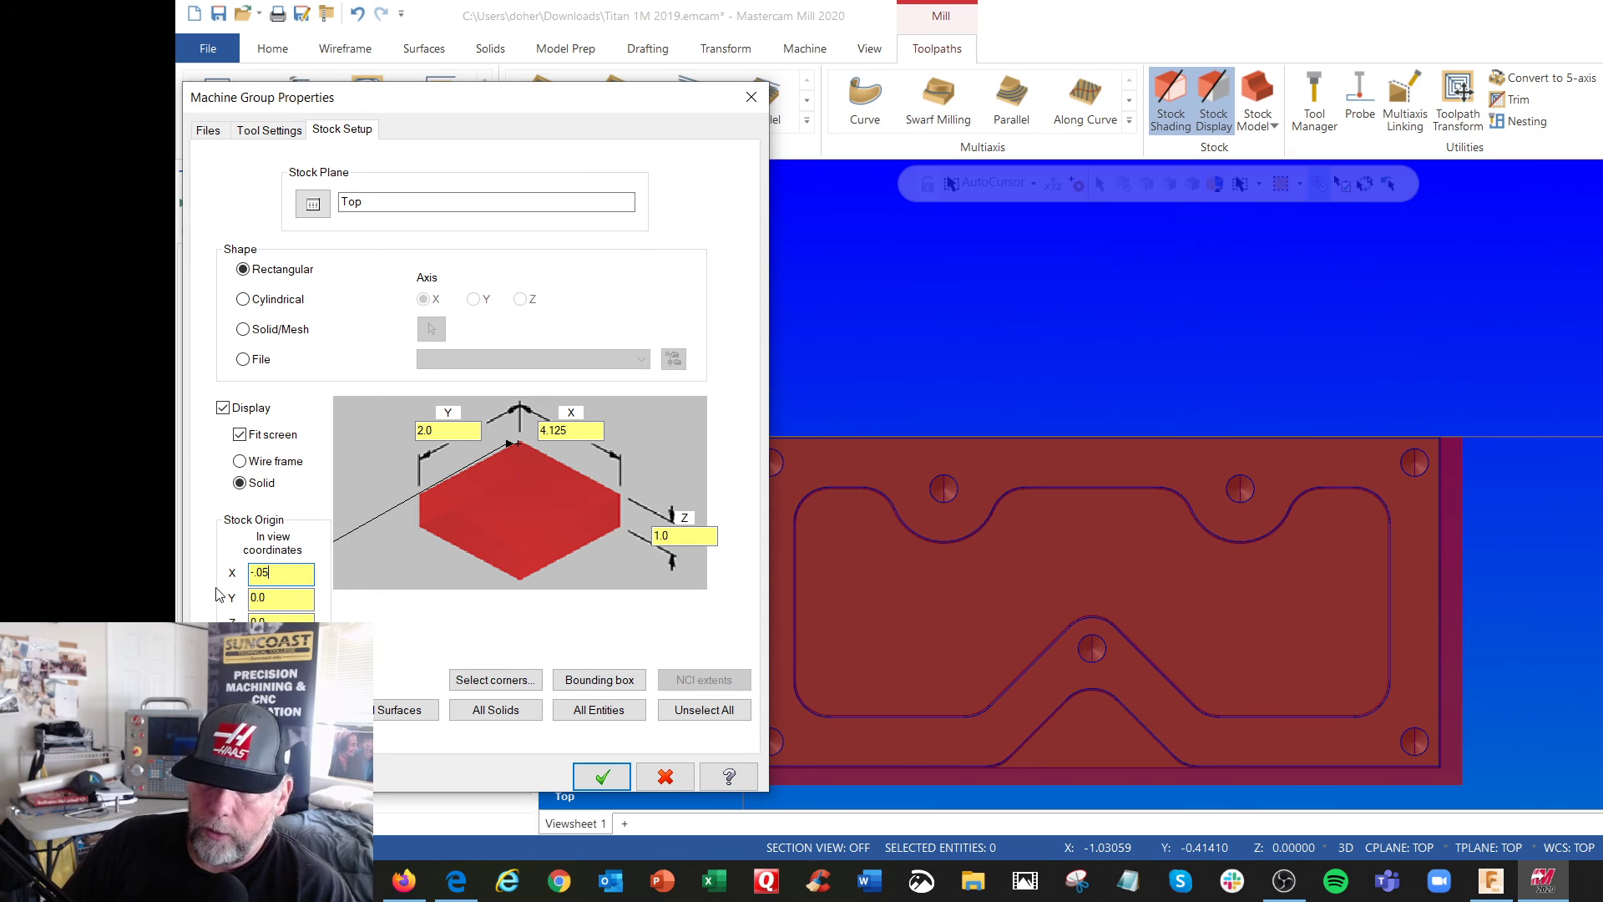
{"action": "left_click", "coordinate": [274, 594]}
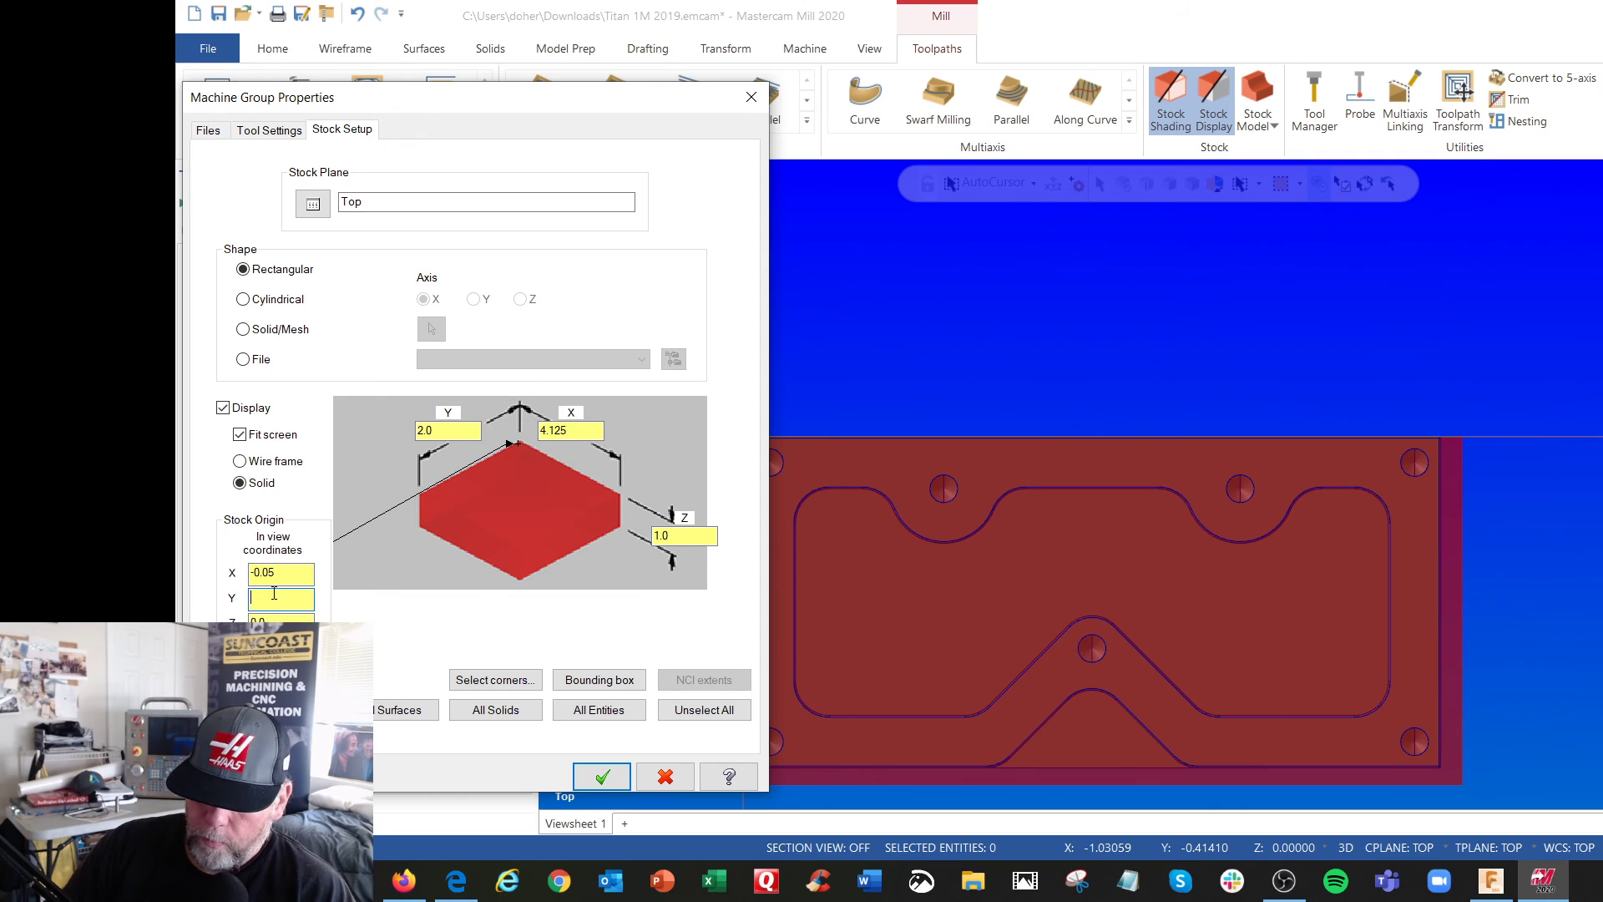
{"action": "type", "text": ".05"}
{"action": "left_click", "coordinate": [275, 619]}
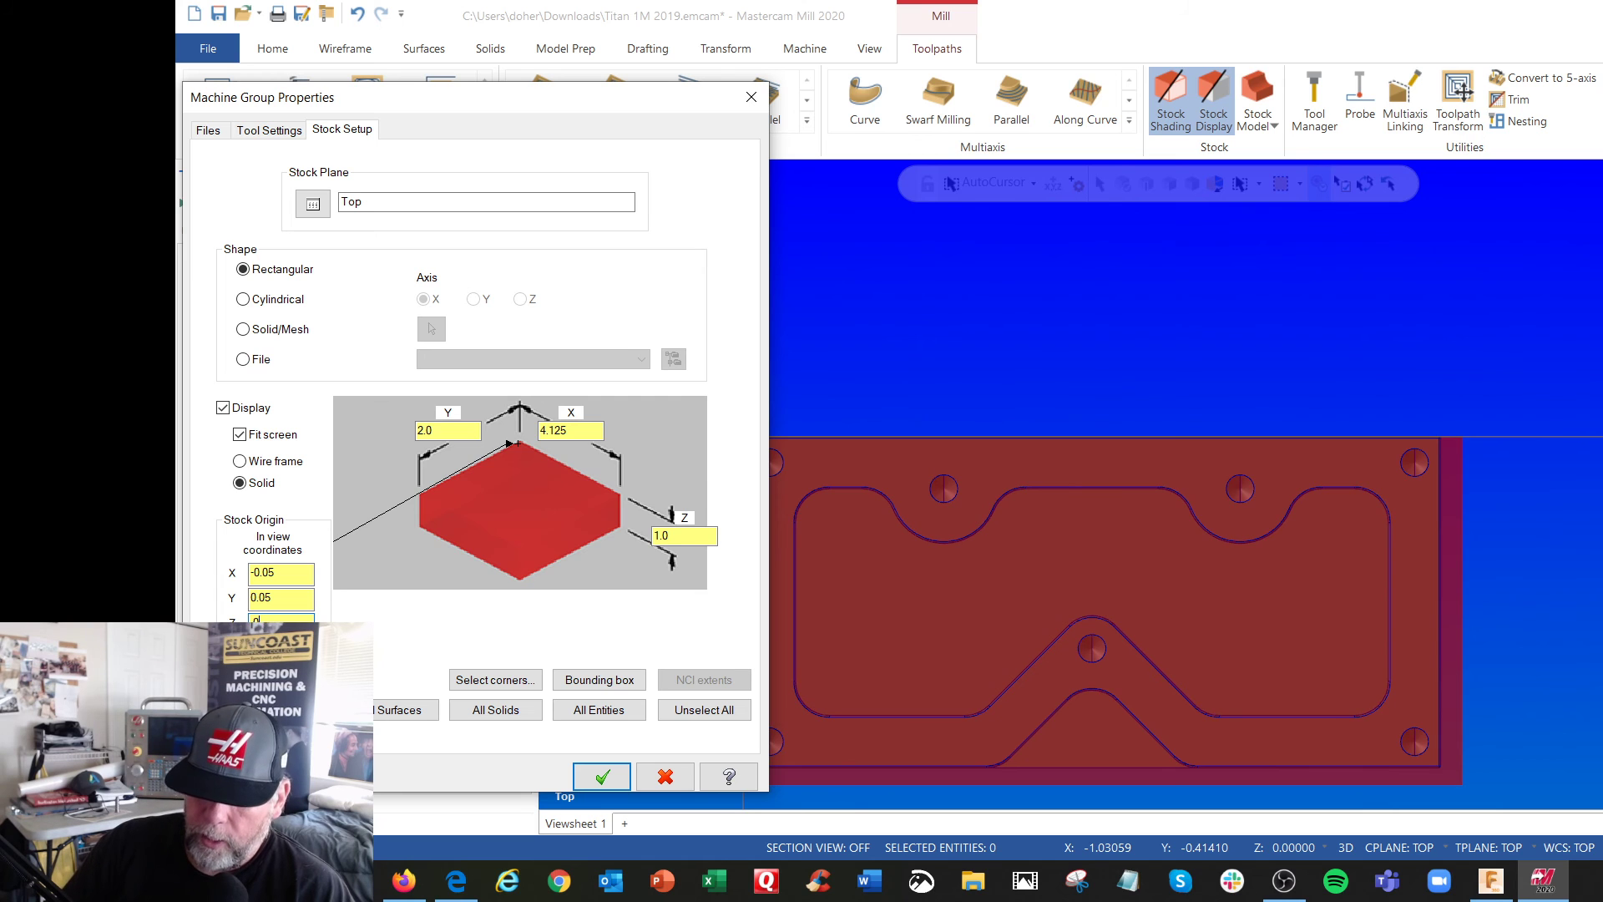
{"action": "type", "text": "1"}
{"action": "left_click", "coordinate": [602, 776]}
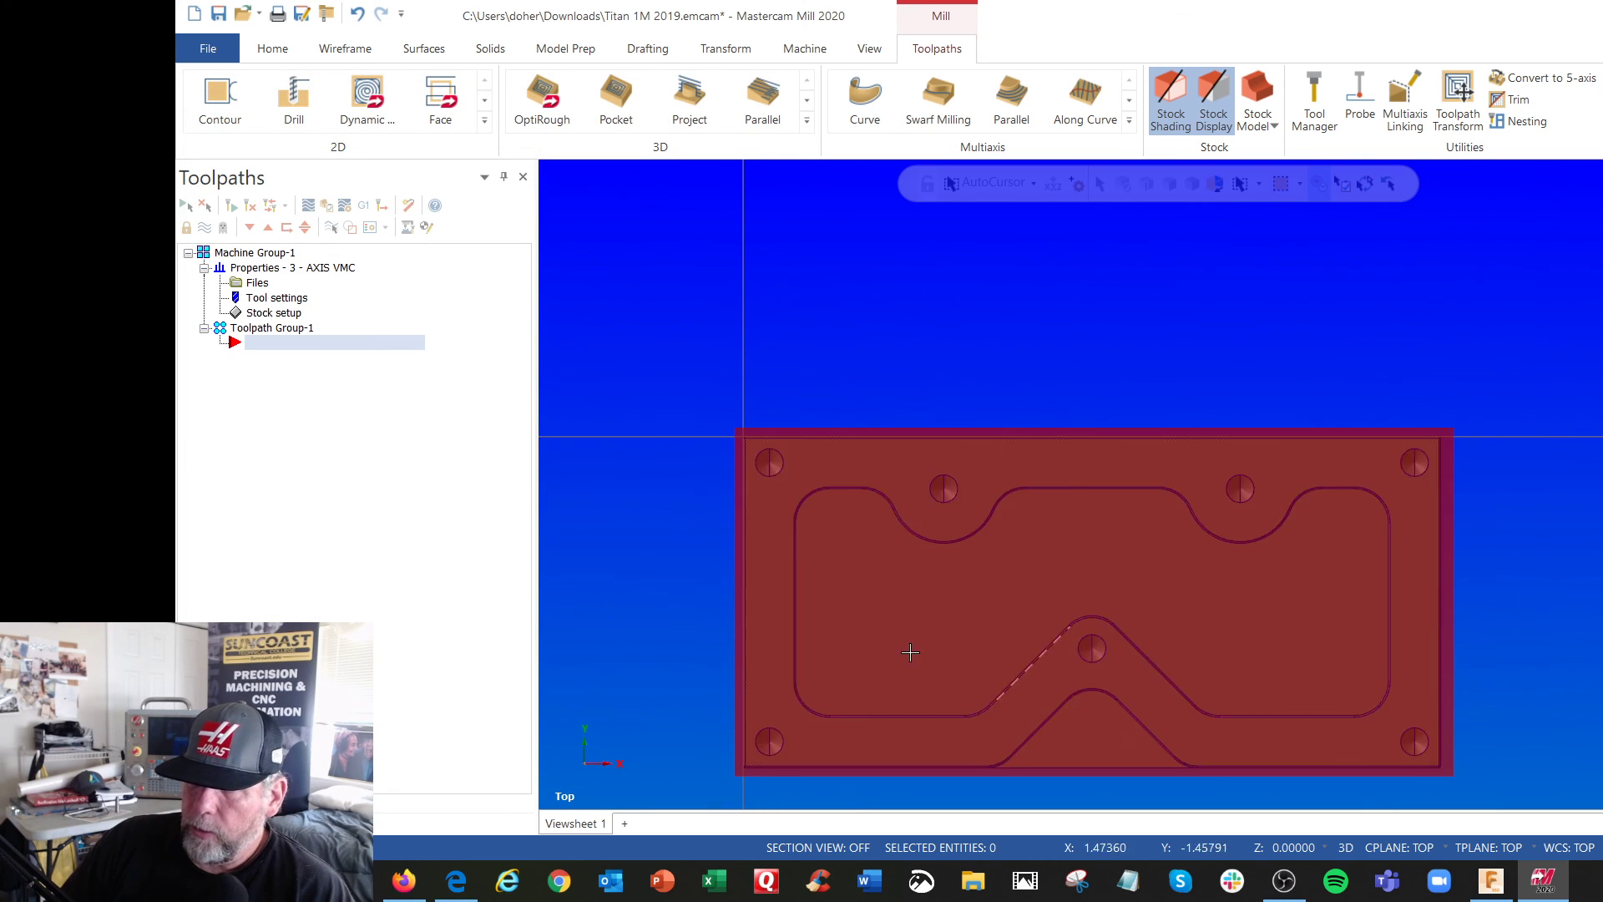
Examine how the offset stock surrounds the part in the Front (WCS) and Isometric (WCS) views
{"action": "mouse_move", "coordinate": [885, 604]}
{"action": "middle_mouse_down"}
{"action": "mouse_move", "coordinate": [891, 433]}
{"action": "mouse_move", "coordinate": [880, 451]}
{"action": "mouse_move", "coordinate": [898, 469]}
{"action": "middle_mouse_up"}
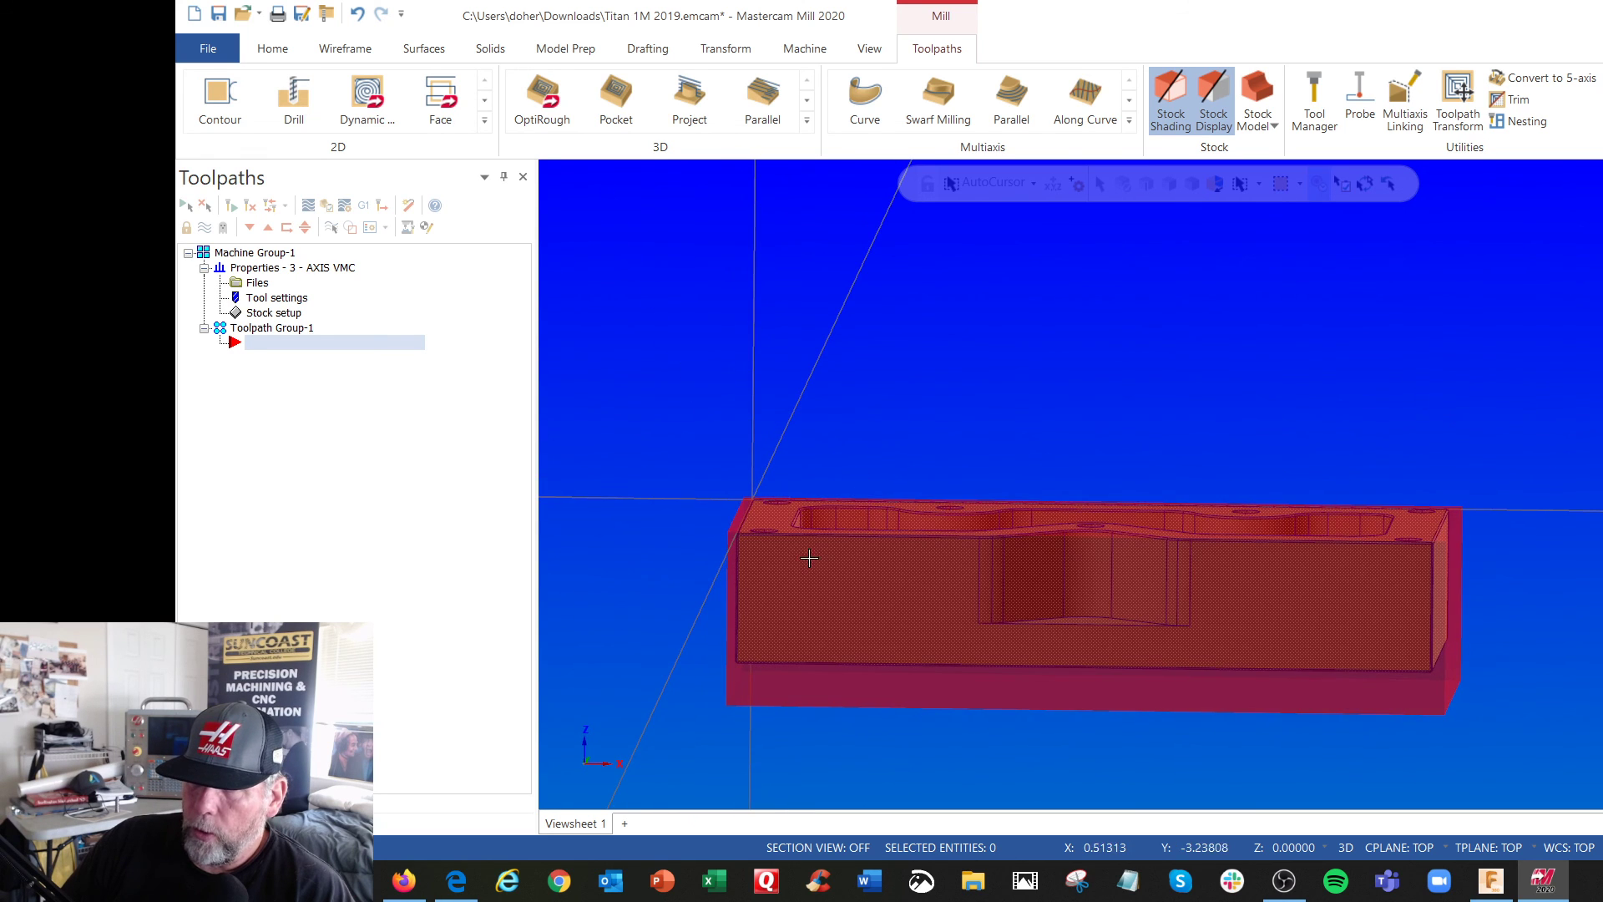
{"action": "right_click", "coordinate": [982, 408]}
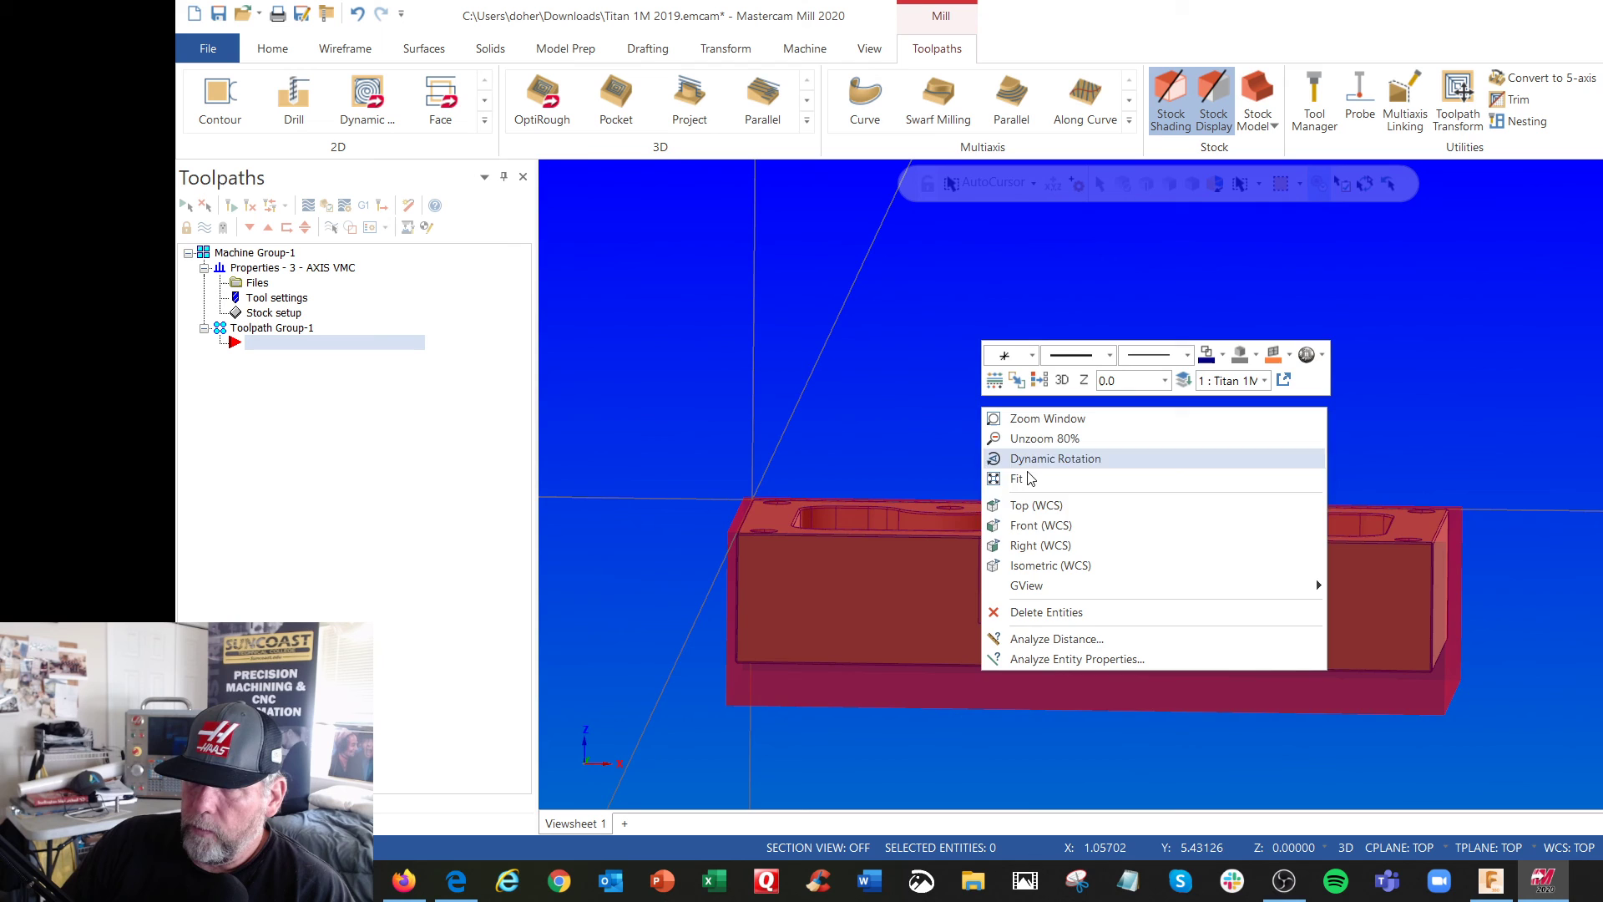
{"action": "left_click", "coordinate": [1035, 525]}
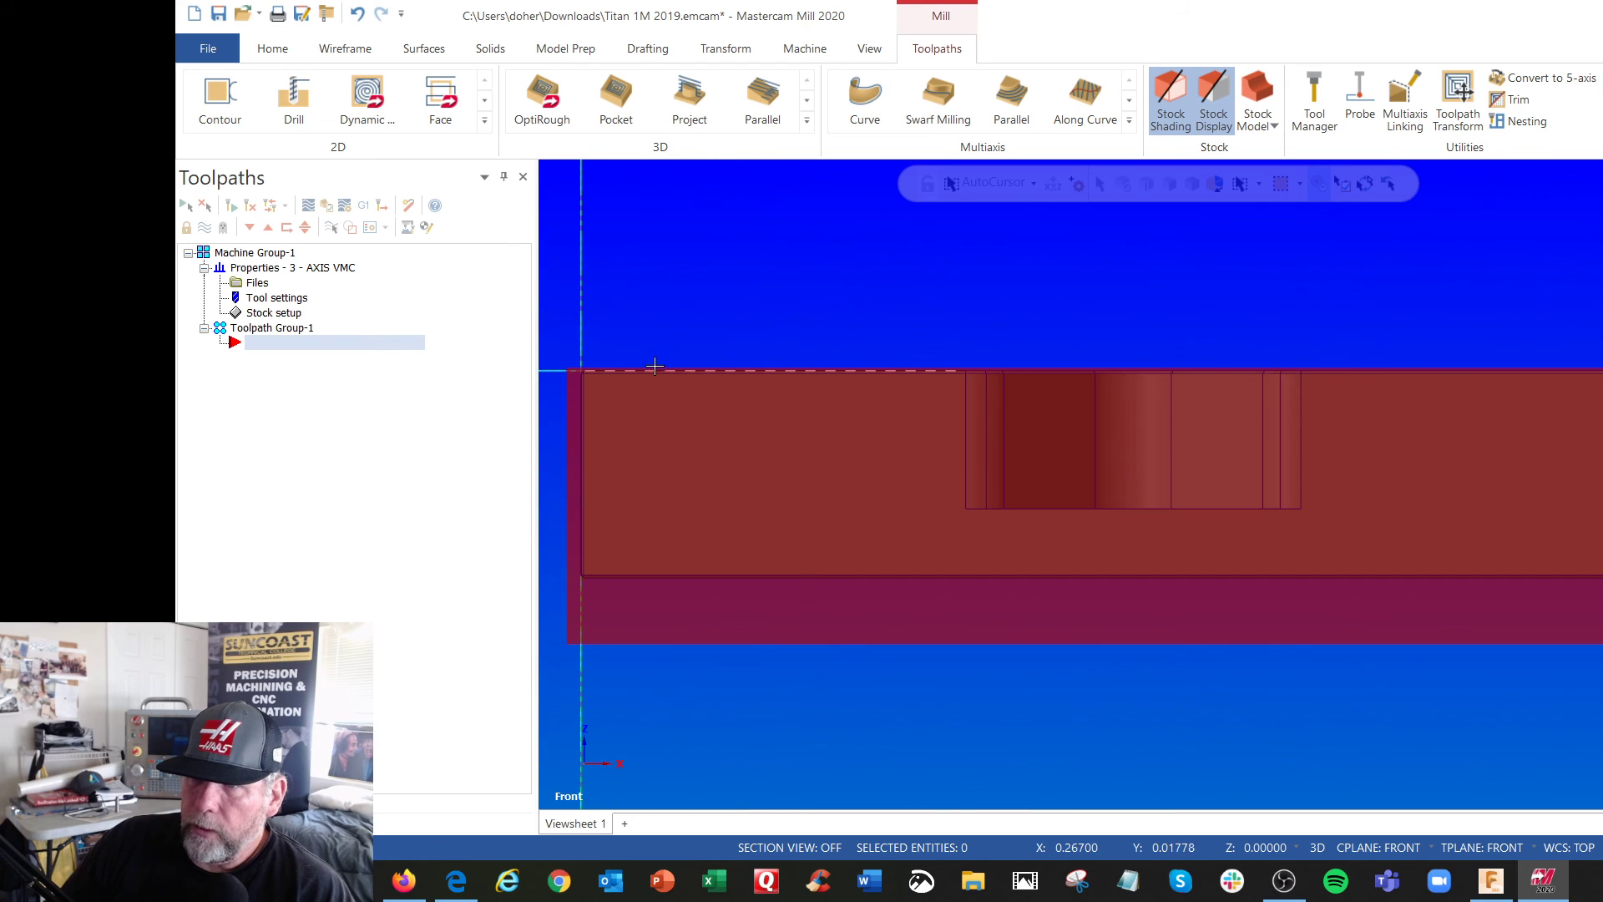
{"action": "right_click", "coordinate": [1003, 275]}
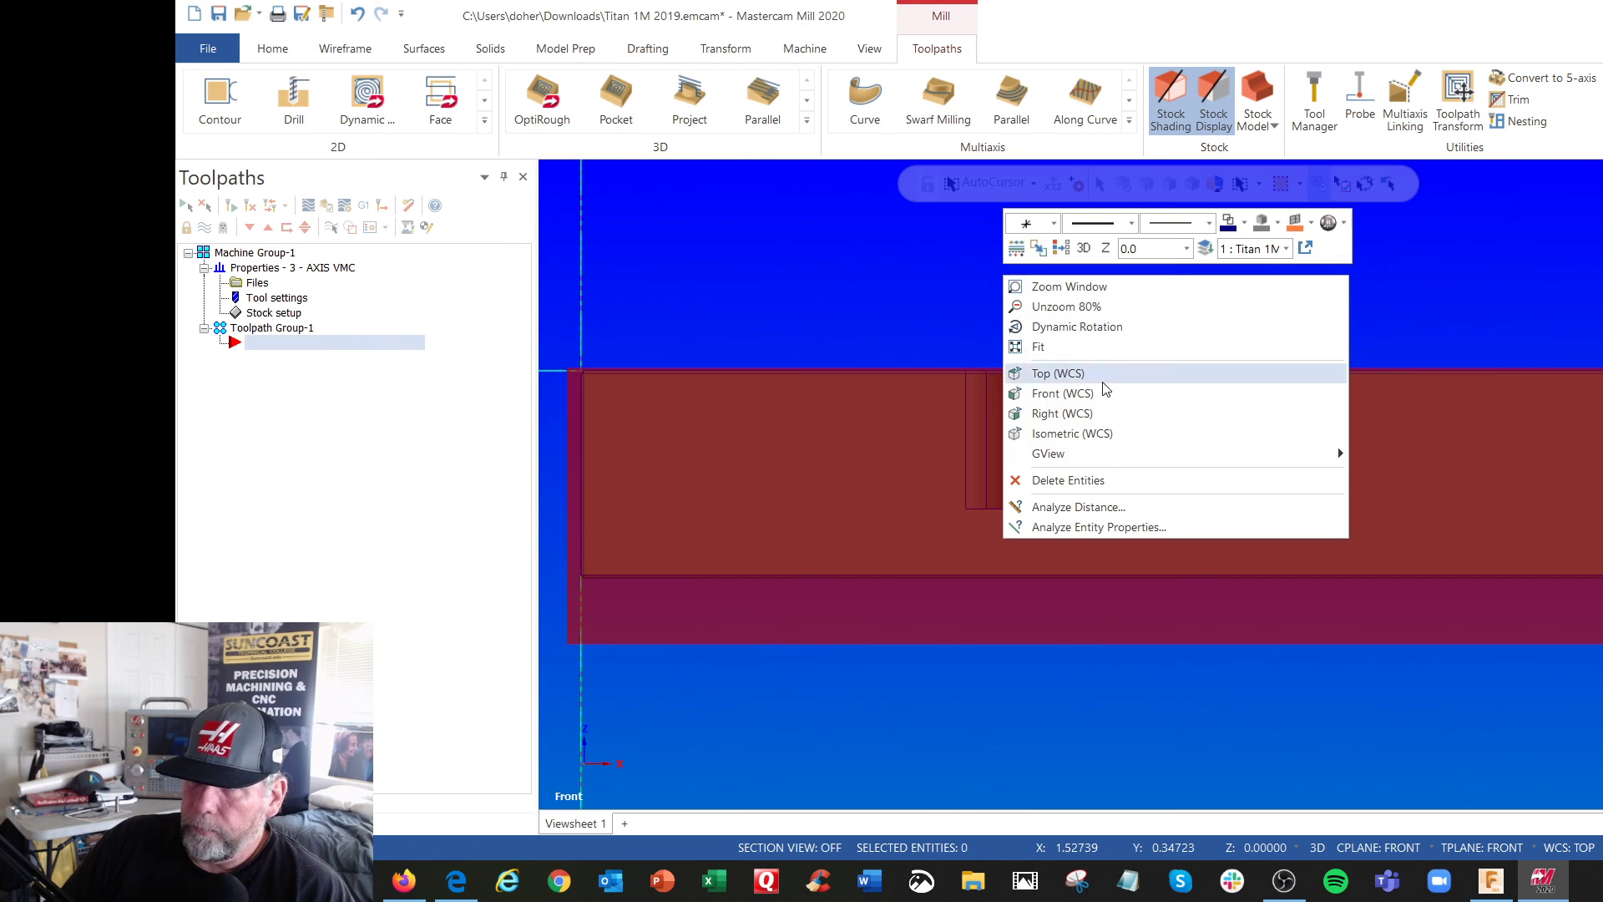
{"action": "left_click", "coordinate": [1096, 432]}
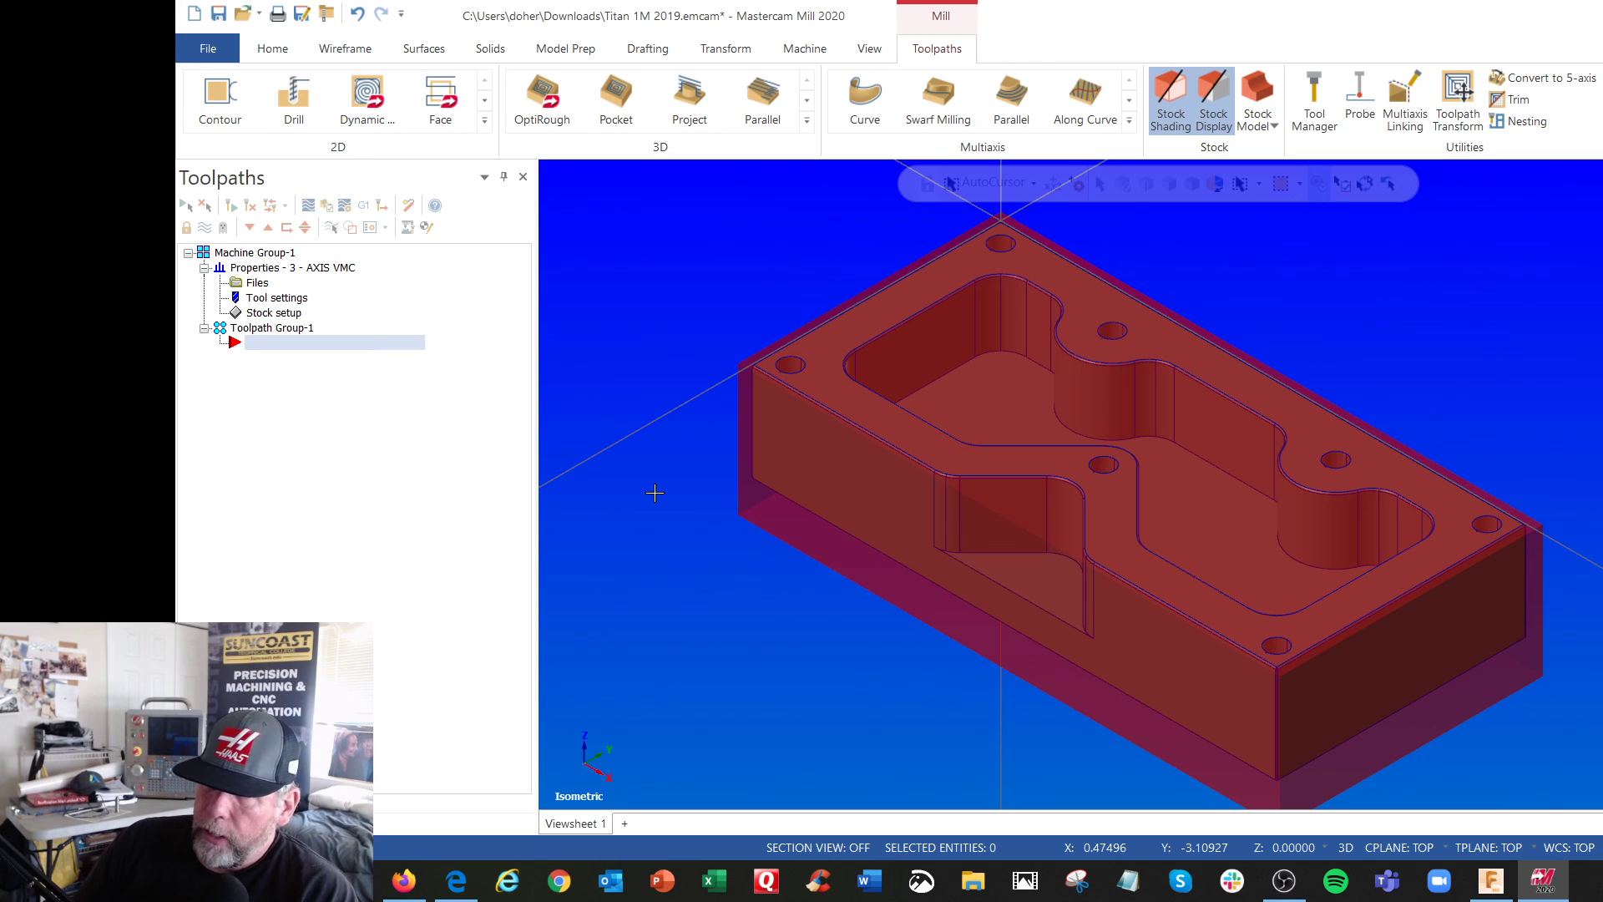
{"action": "scroll", "coordinate": [654, 493], "scroll_direction": "down", "scroll_amount": 3}
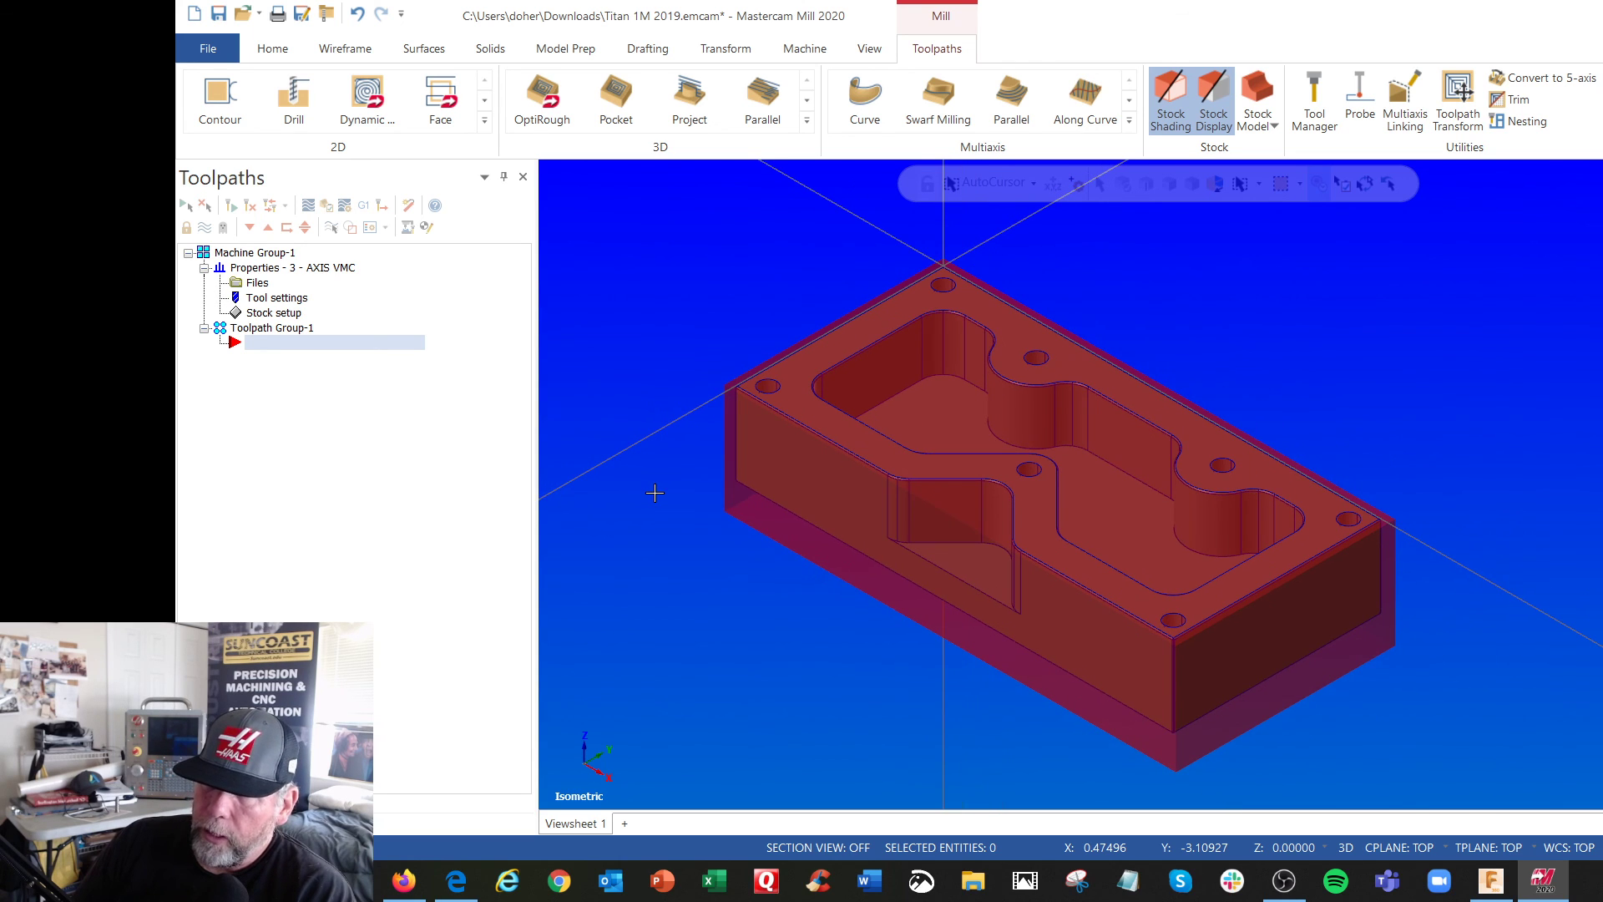
{"action": "scroll", "coordinate": [654, 493], "scroll_direction": "up", "scroll_amount": 1}
{"action": "scroll", "coordinate": [655, 493], "scroll_direction": "down", "scroll_amount": 1}
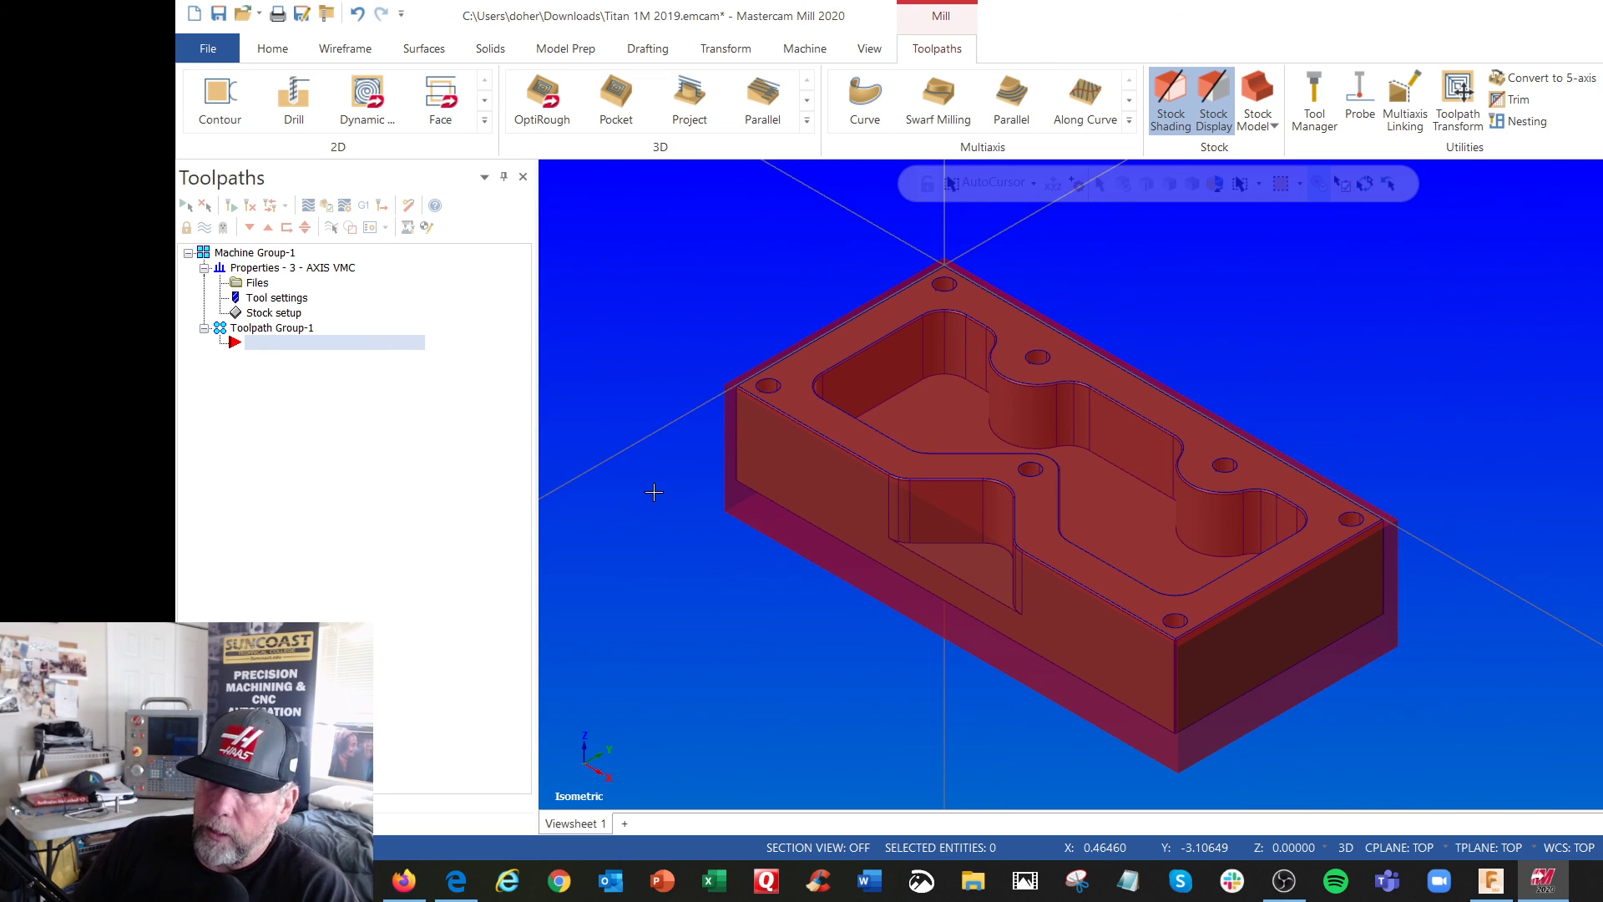